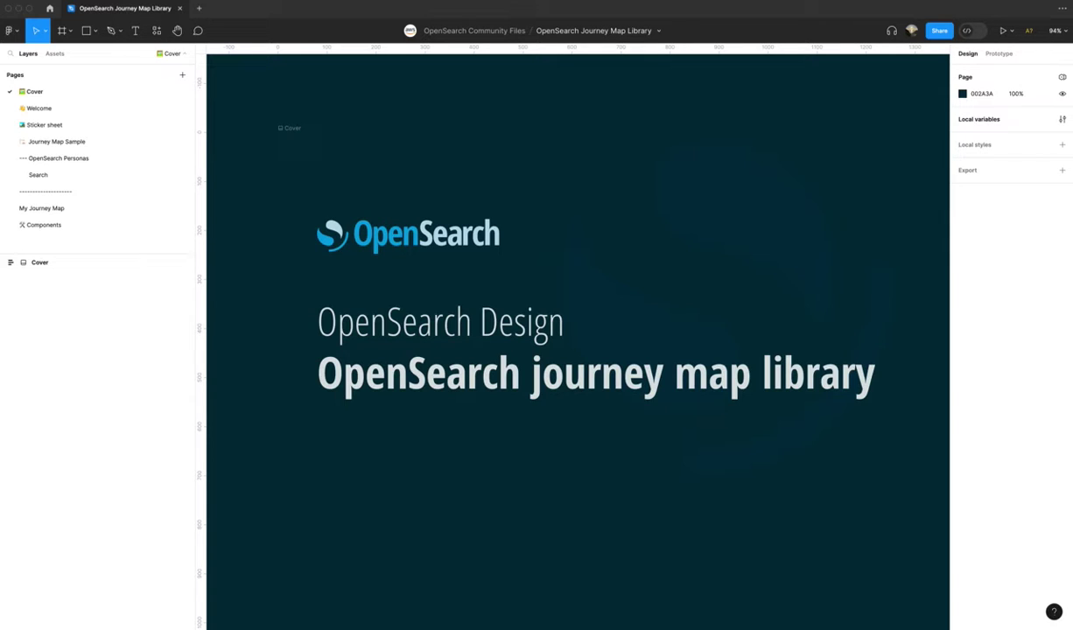
Browse the Welcome page's frames, then switch to the Sticker sheet page
click(49, 110)
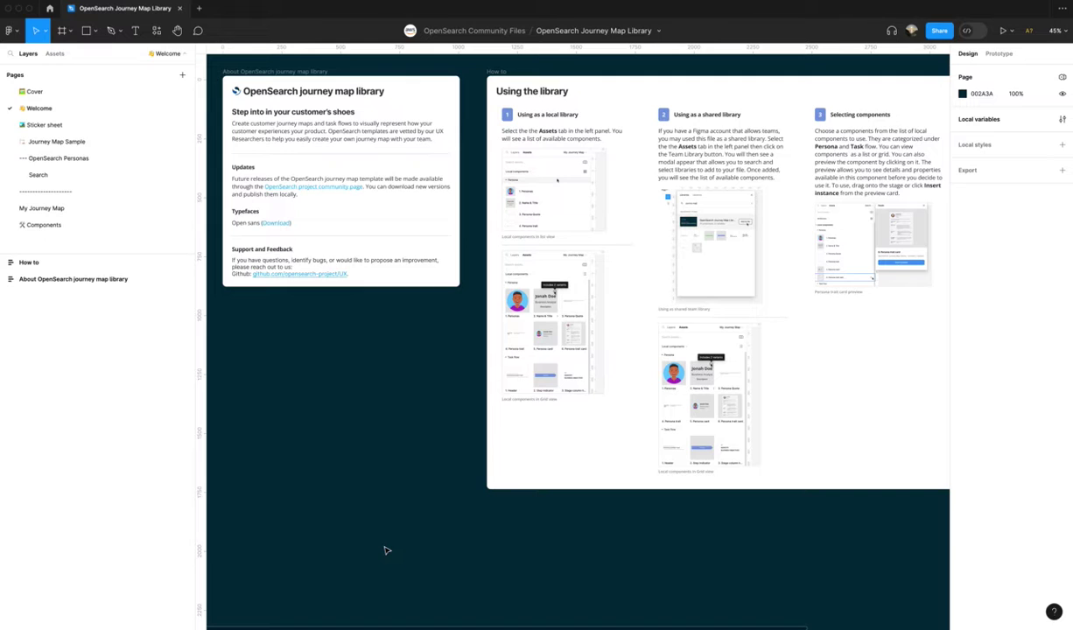
scroll(415, 578, right, 6)
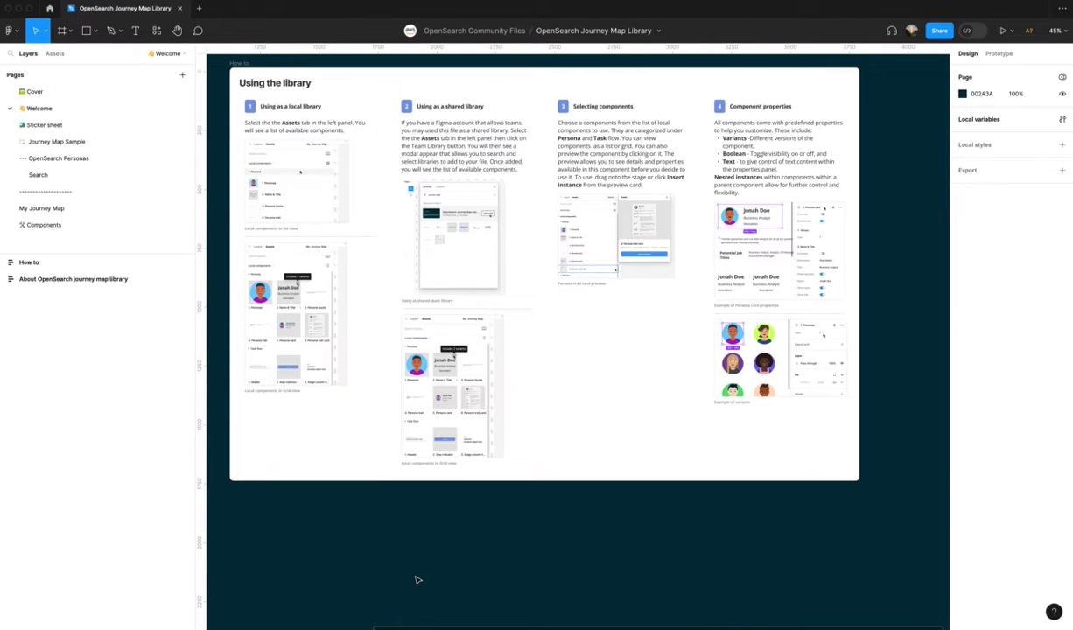
click(104, 127)
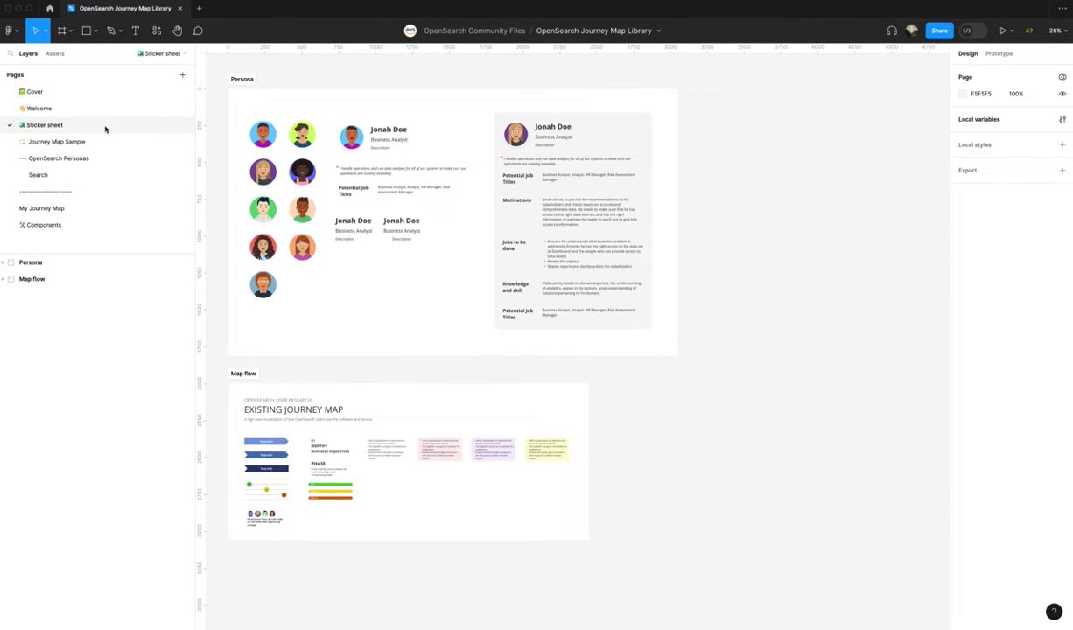
View the Journey Map Sample page, then go to the empty My Journey Map page
click(110, 141)
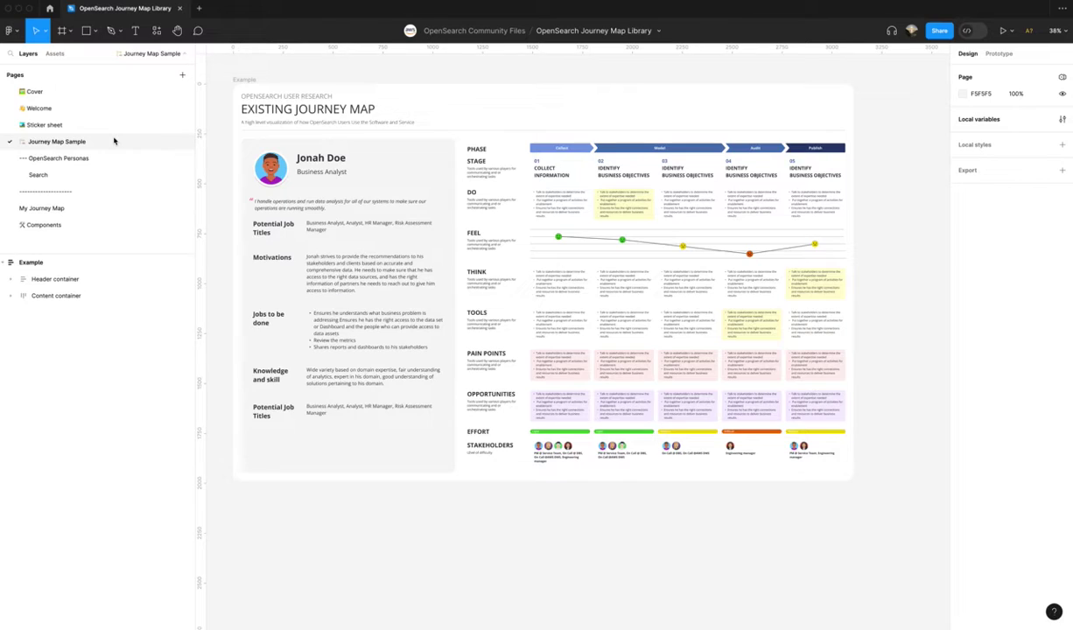
click(112, 207)
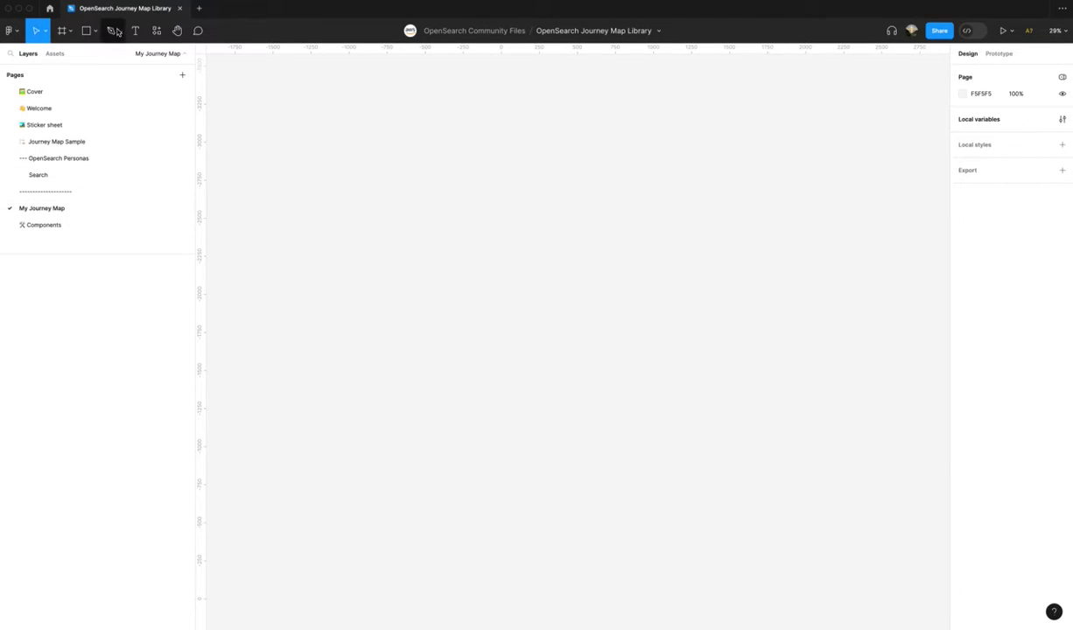
Show the local component assets with Persona and Task flow expanded, in grid view
click(55, 55)
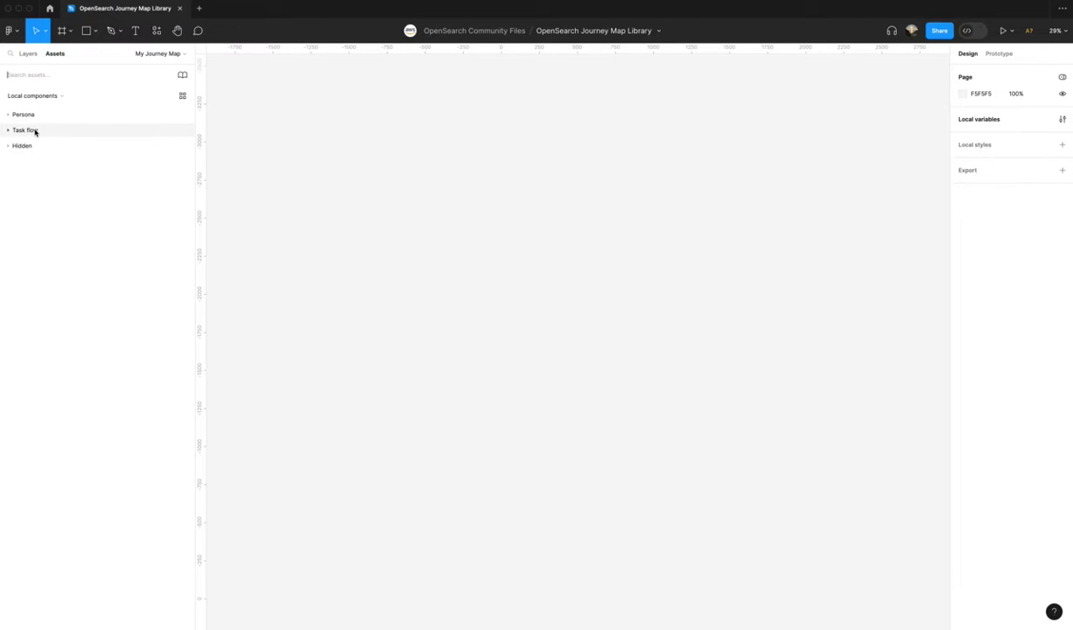
click(10, 117)
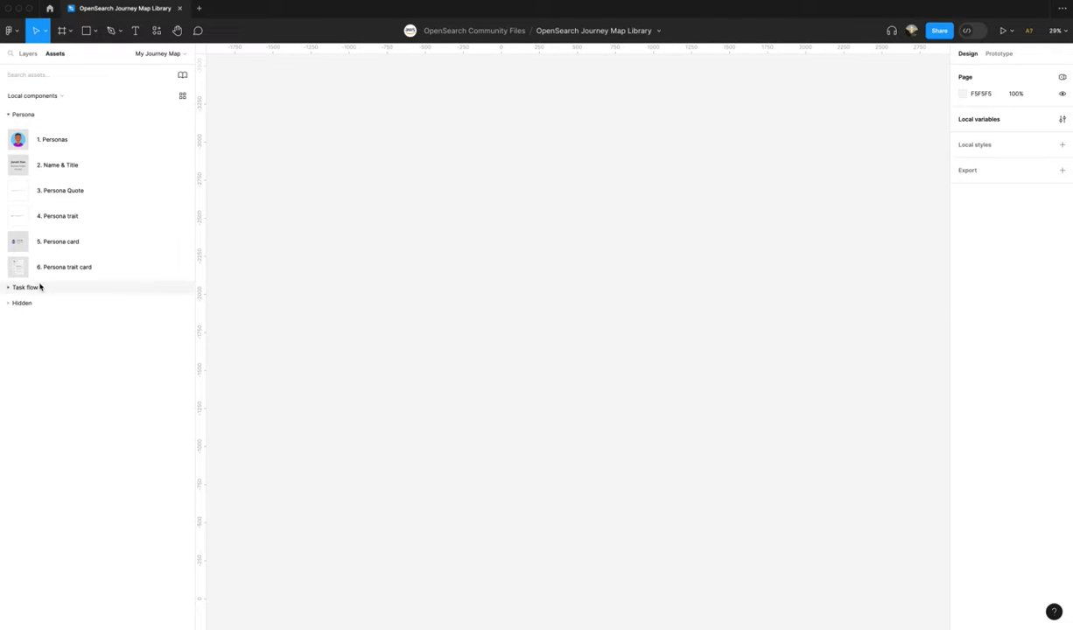
click(10, 288)
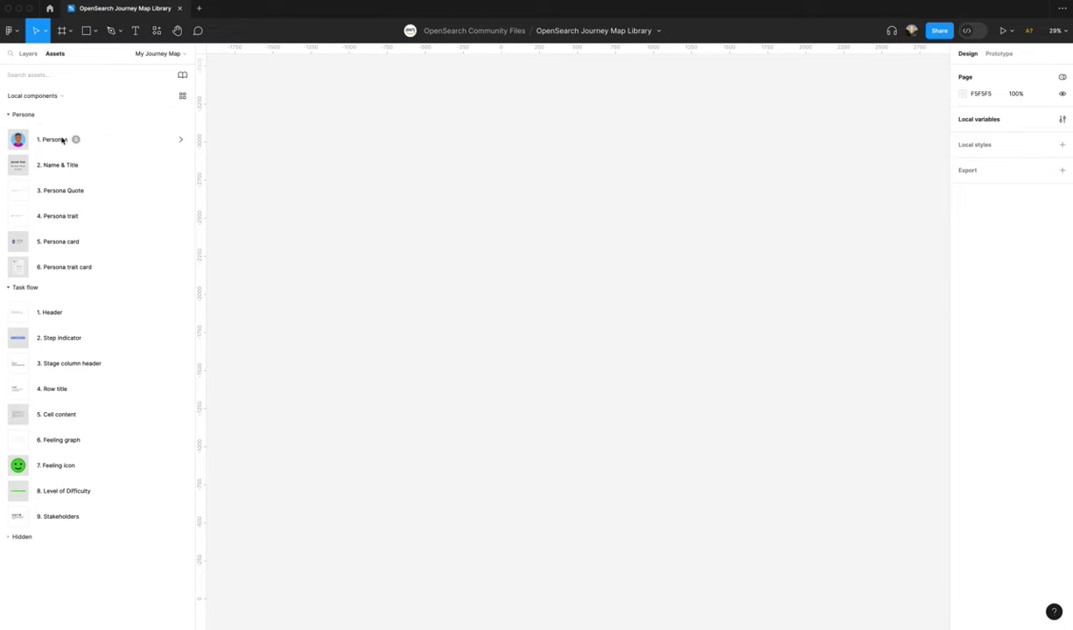
click(183, 96)
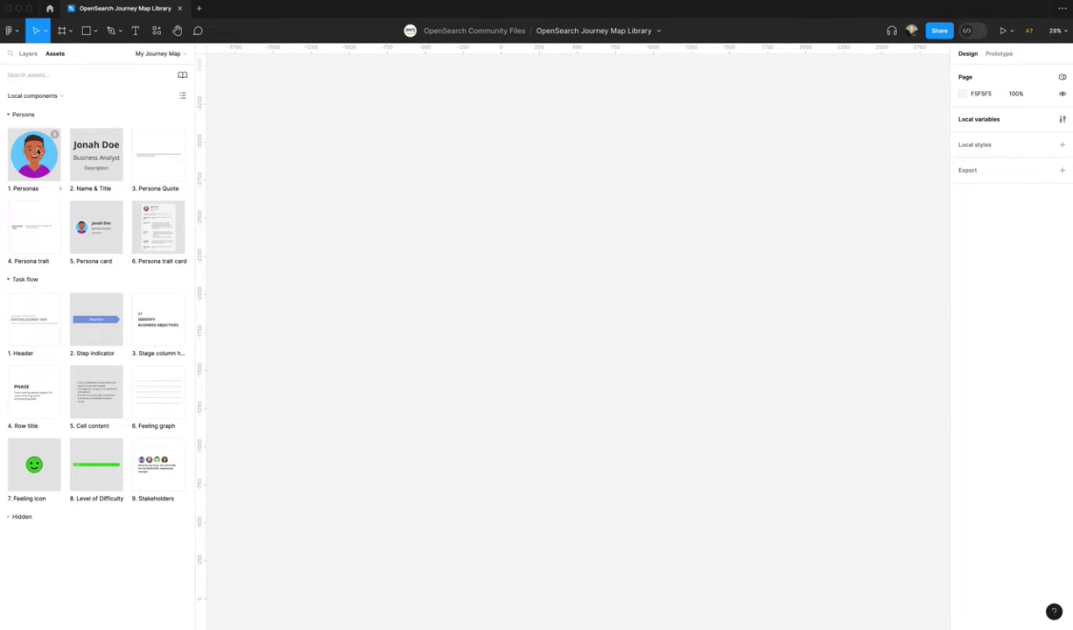
Preview the details of the 1. Personas and 2. Name & Title components, then close details
mouse_move(55, 138)
click(55, 137)
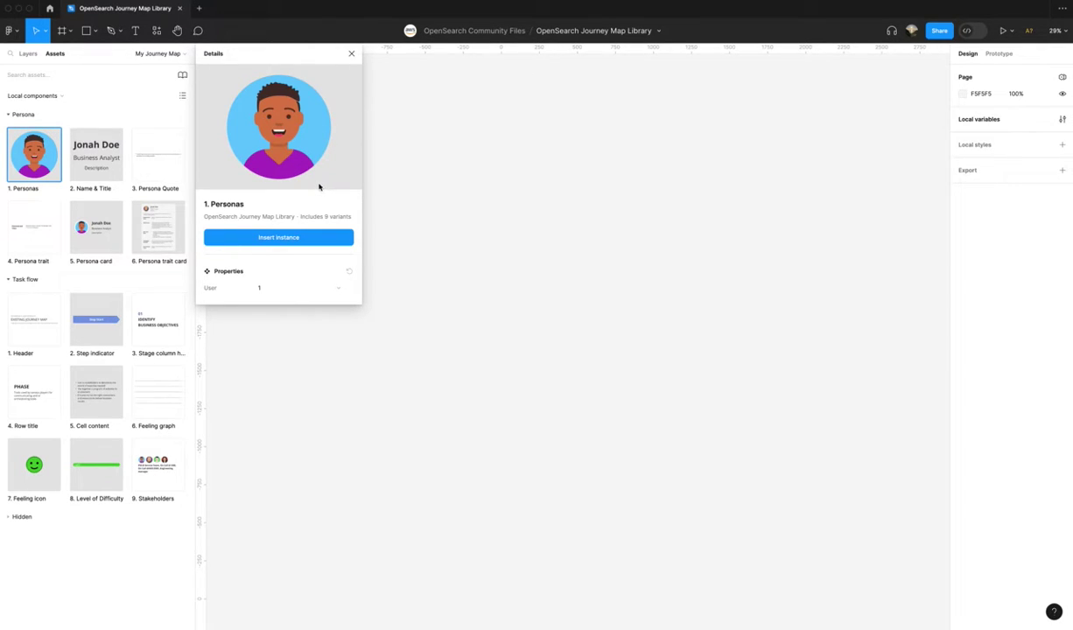
click(108, 151)
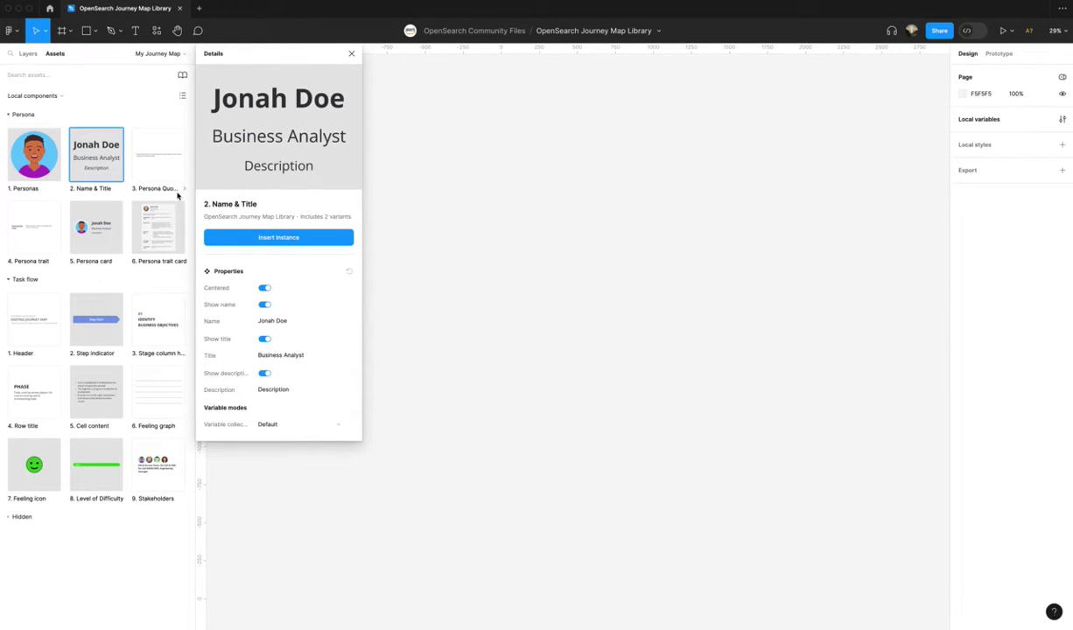
click(351, 53)
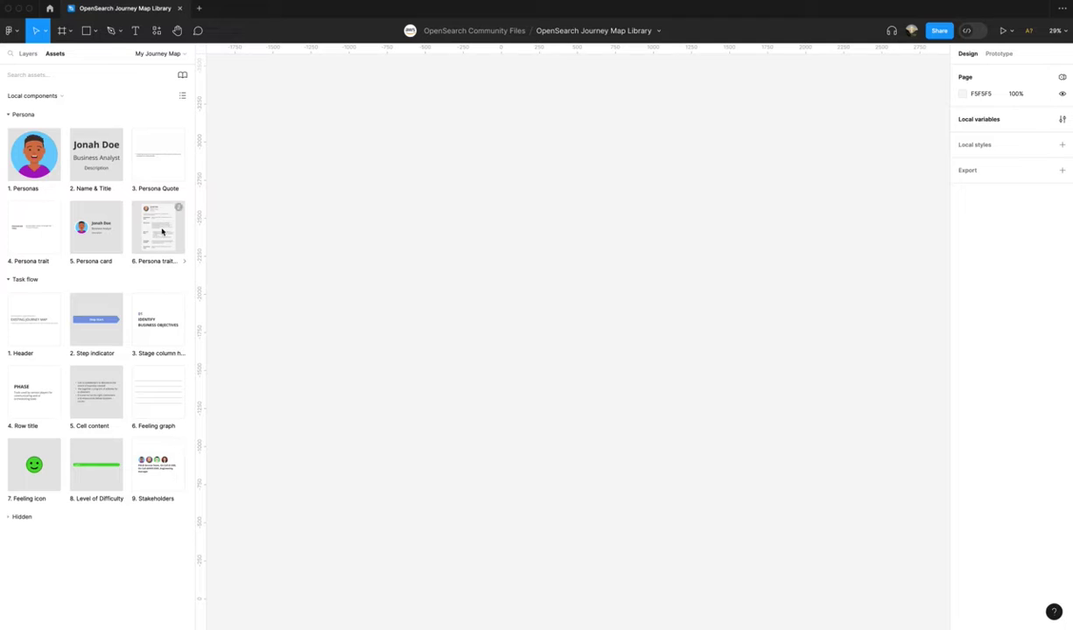
Place a 6. Persona trait card instance on the My Journey Map canvas
drag(150, 231, 363, 245)
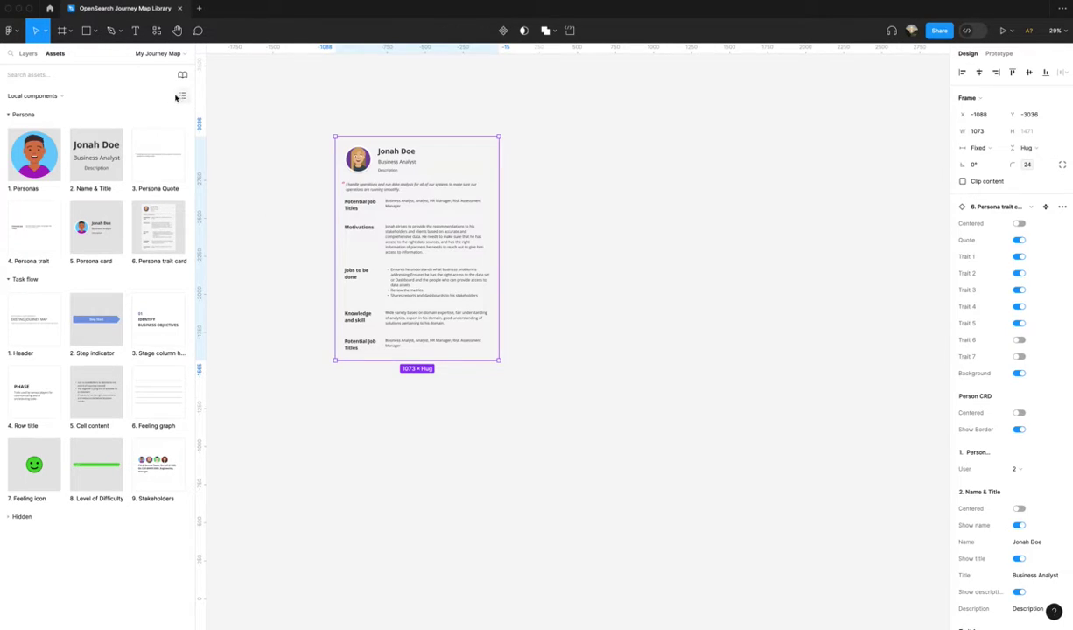
click(179, 96)
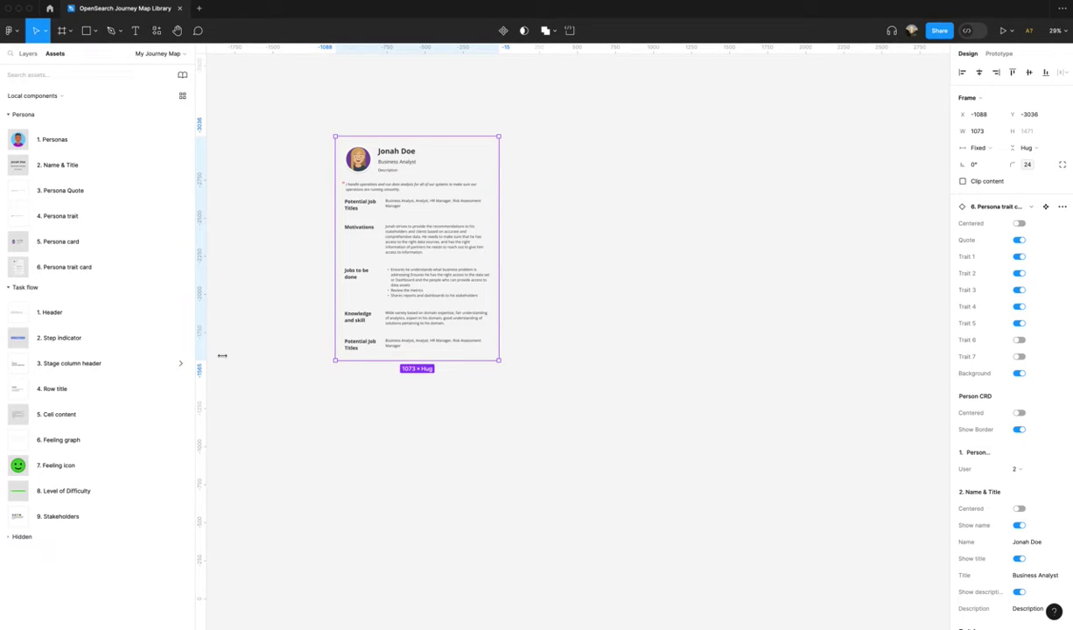
scroll(402, 210, up, 3)
scroll(431, 270, up, 3)
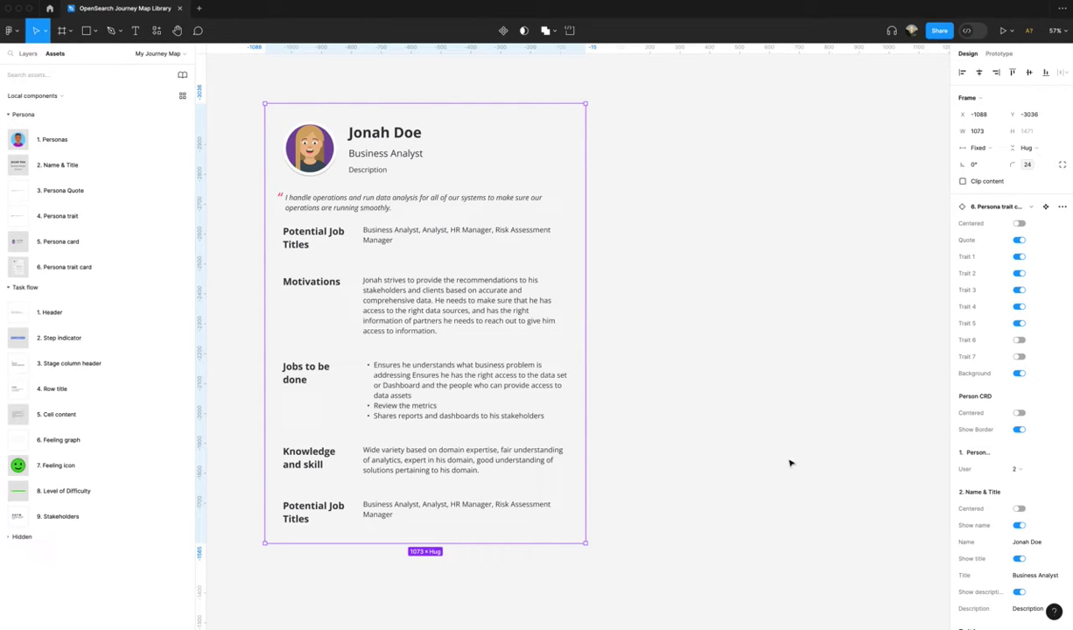
Hide the card's Trait 5 row and its quote, keeping traits 1–4
click(941, 433)
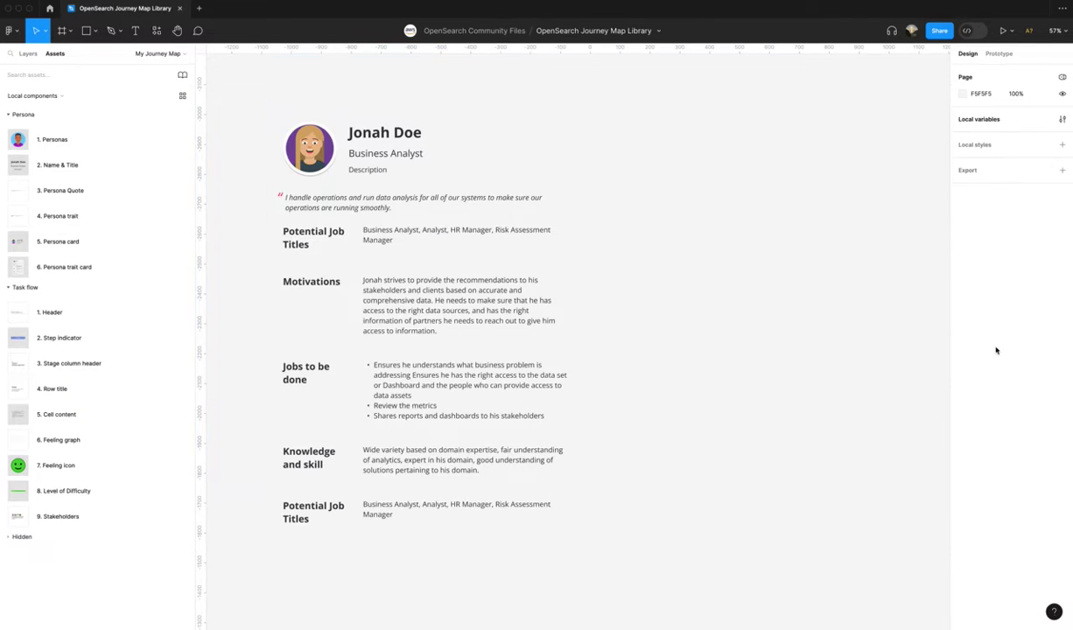
click(359, 353)
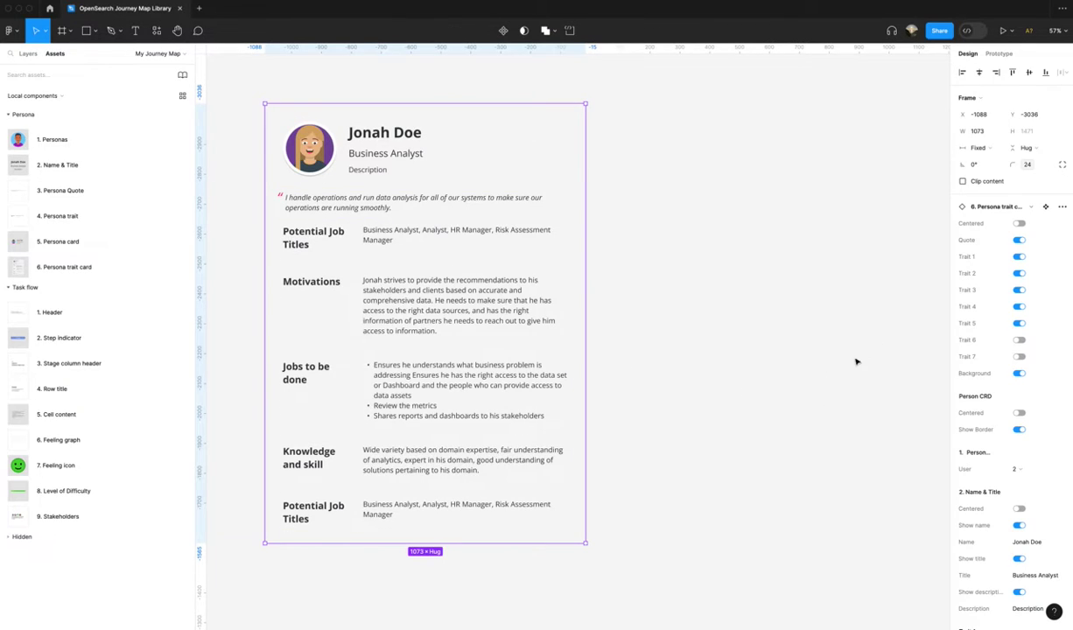
click(1020, 323)
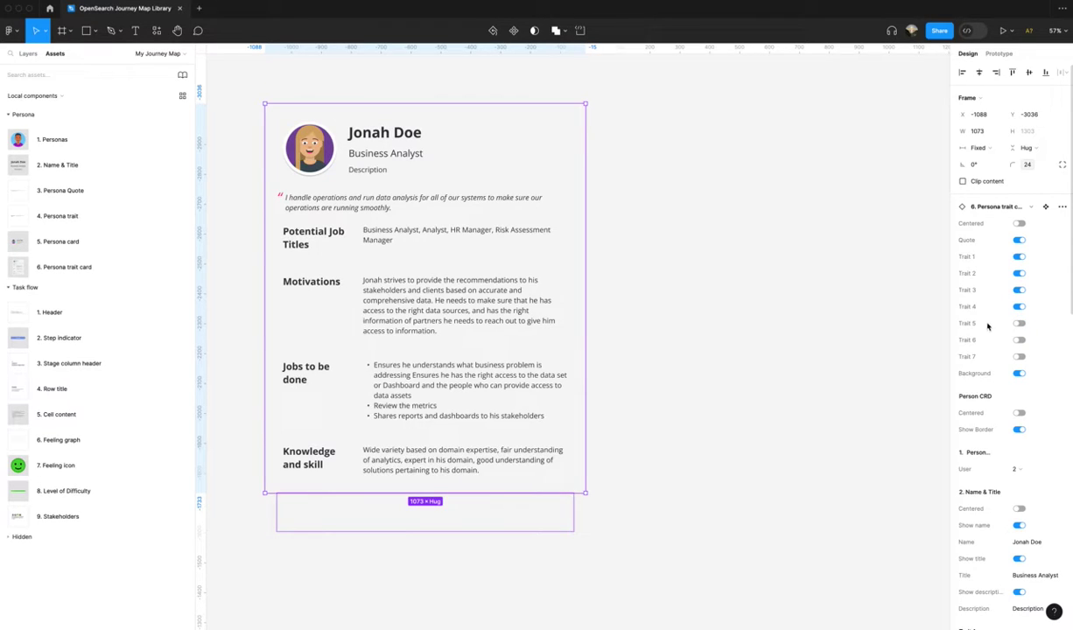
click(1017, 308)
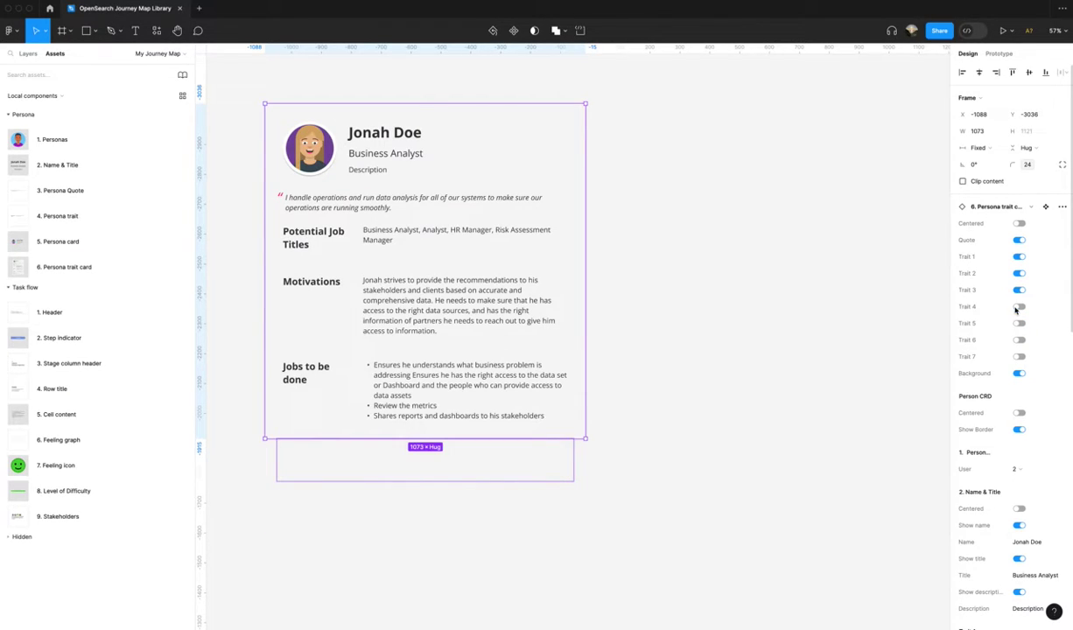
click(1021, 307)
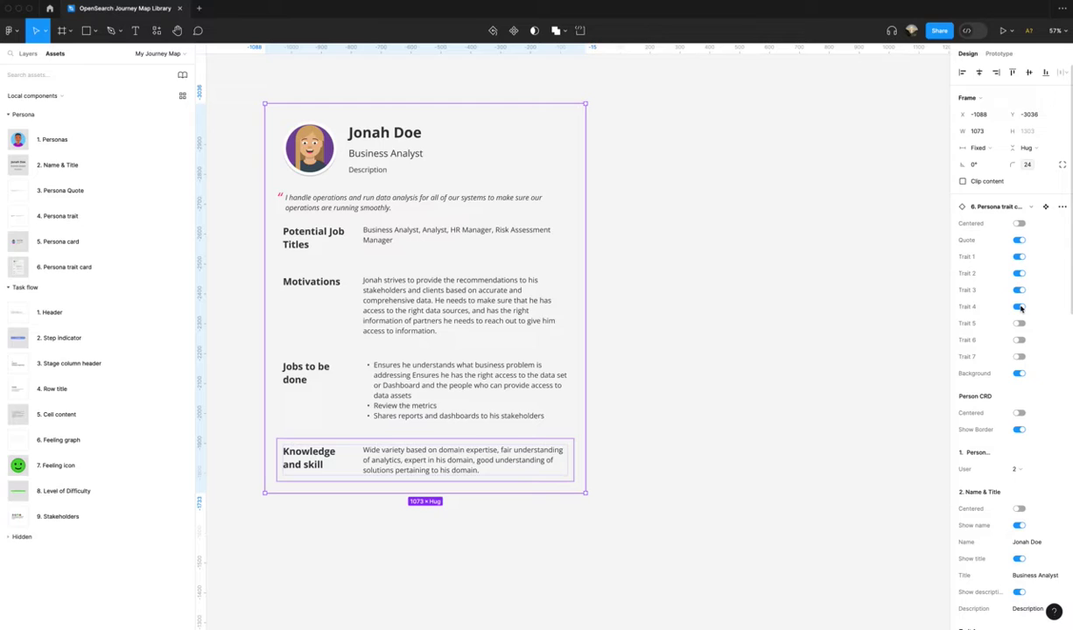
click(1020, 308)
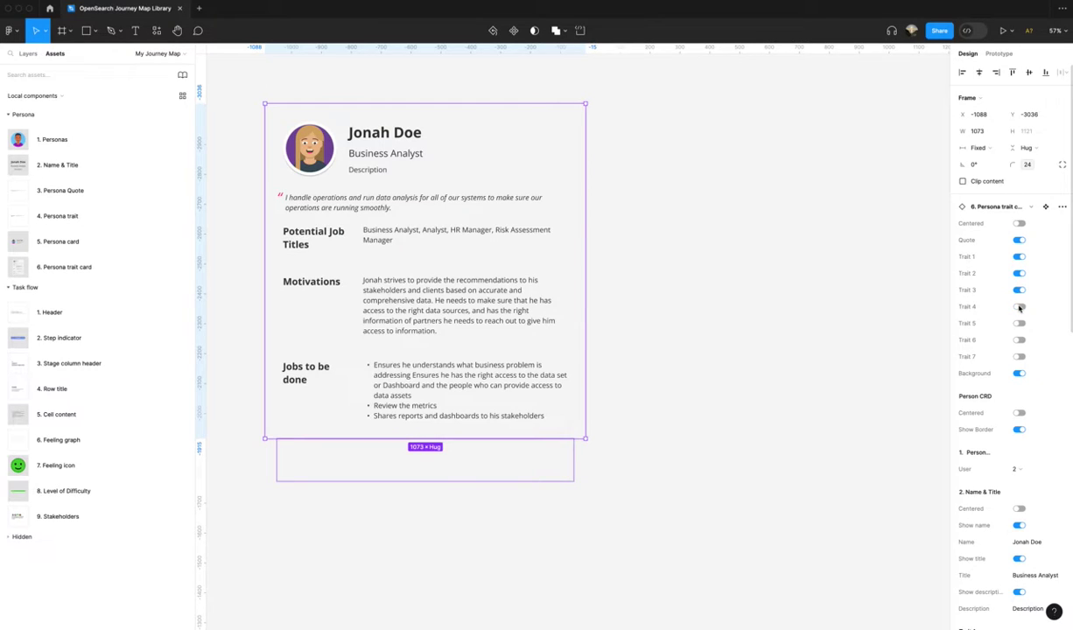
click(1019, 307)
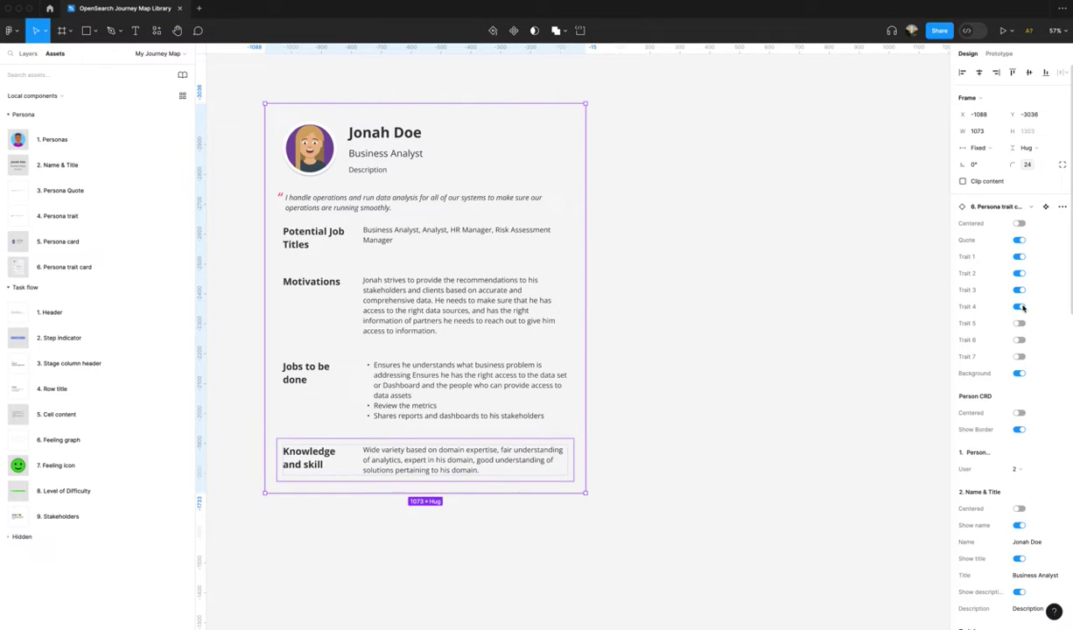
click(1019, 240)
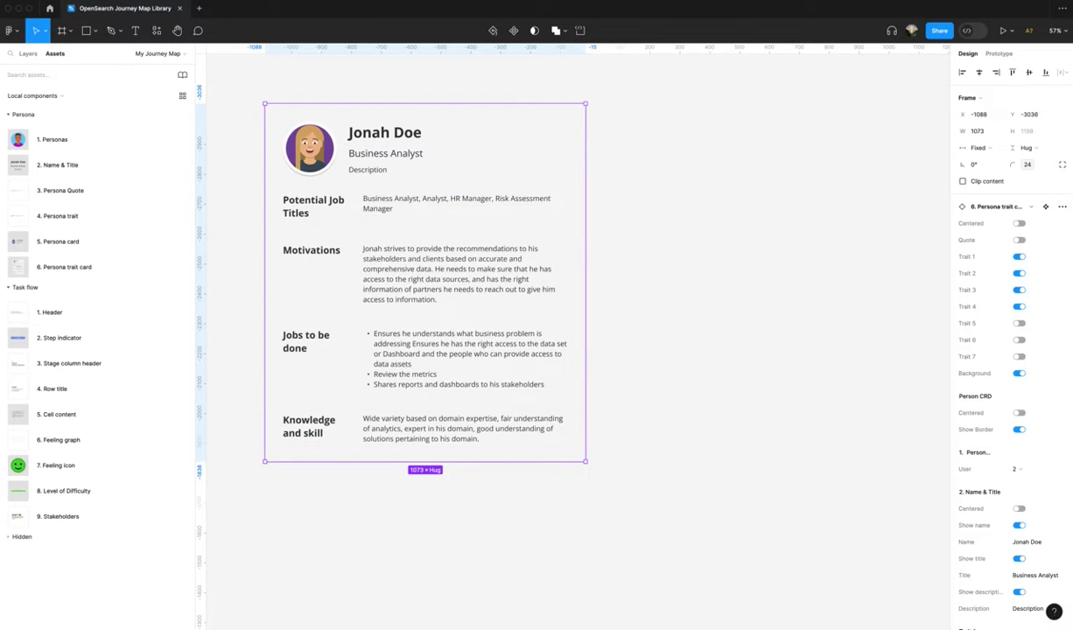
Set the persona card's name to Dipsy and its title to Search Engineer
click(389, 131)
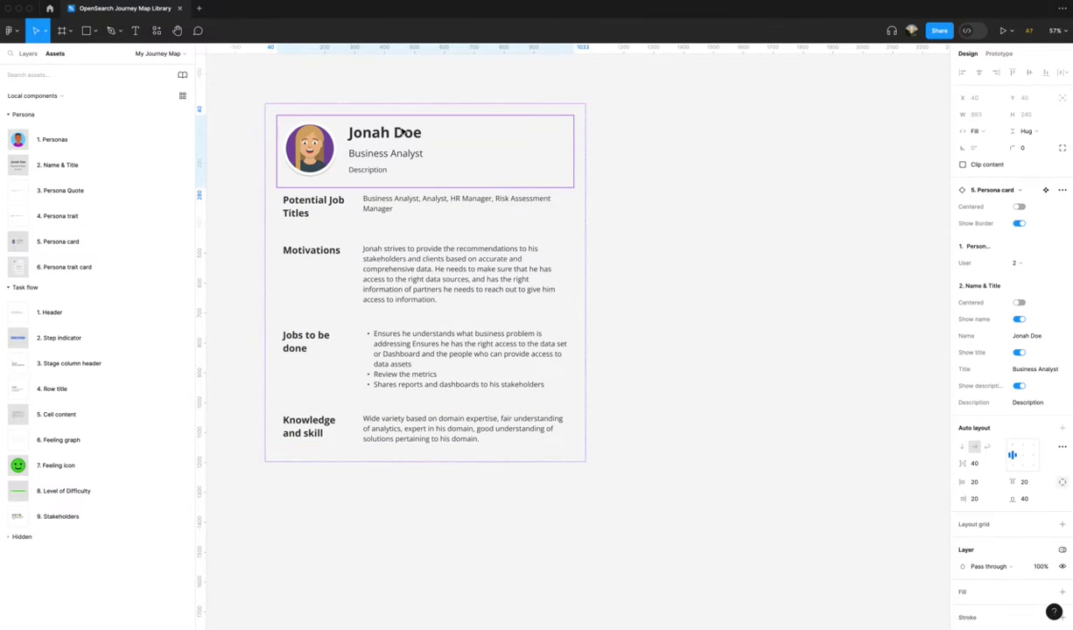
click(402, 134)
key(Escape)
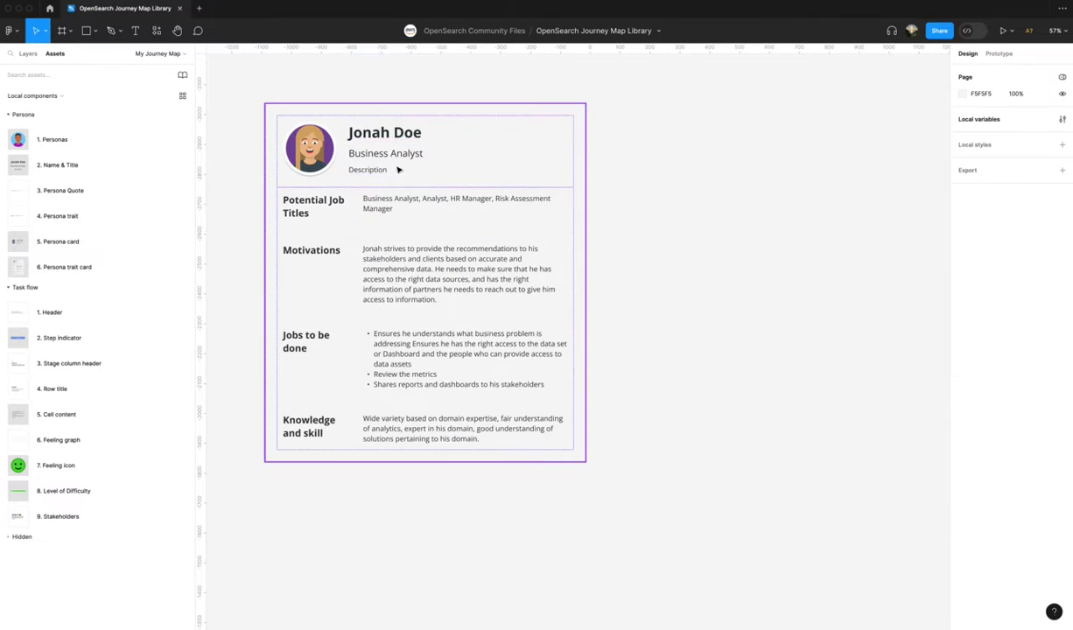
click(424, 189)
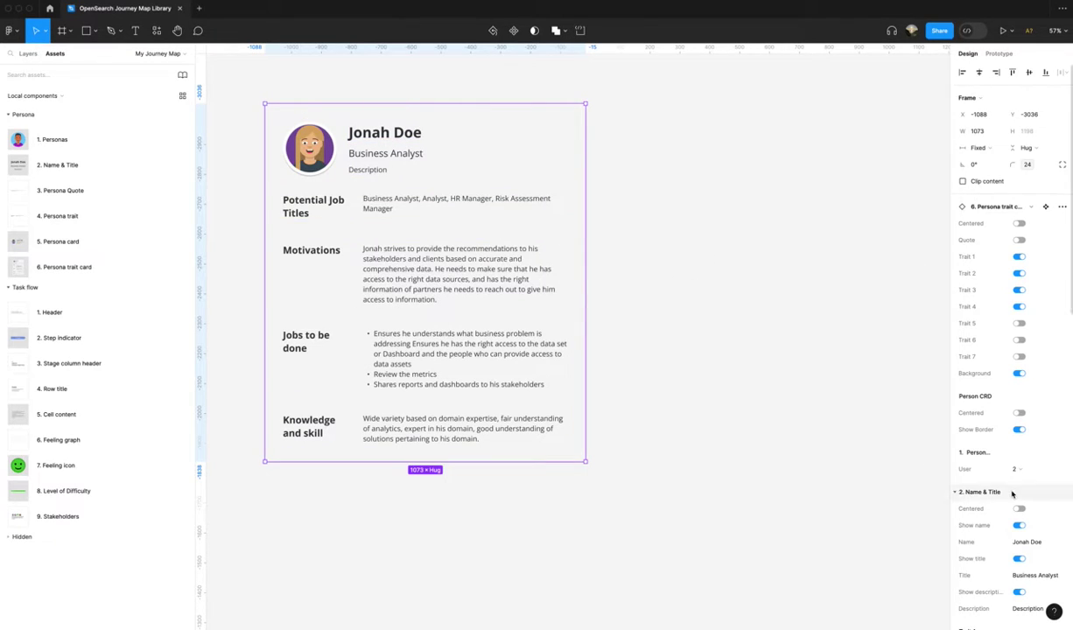
scroll(1012, 495, down, 1)
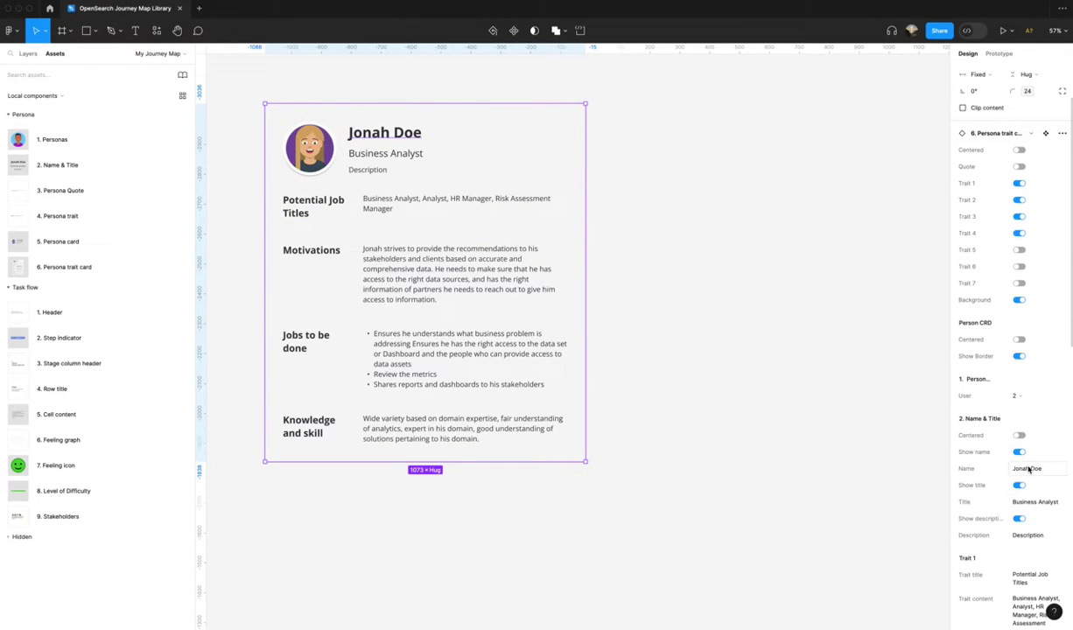
click(1029, 469)
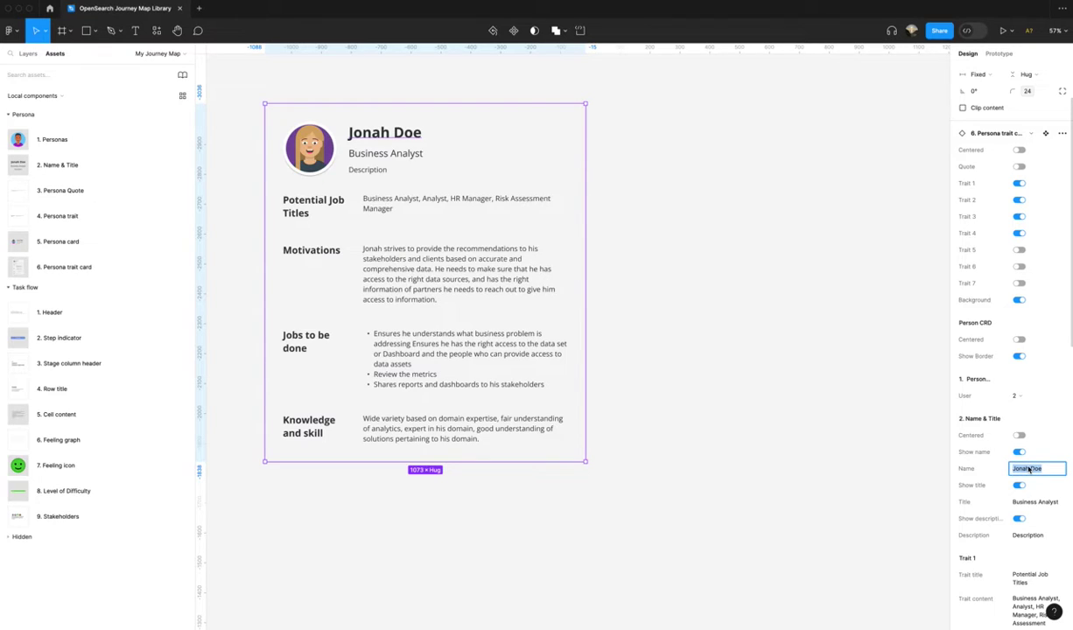
text(Dipsy)
click(1031, 502)
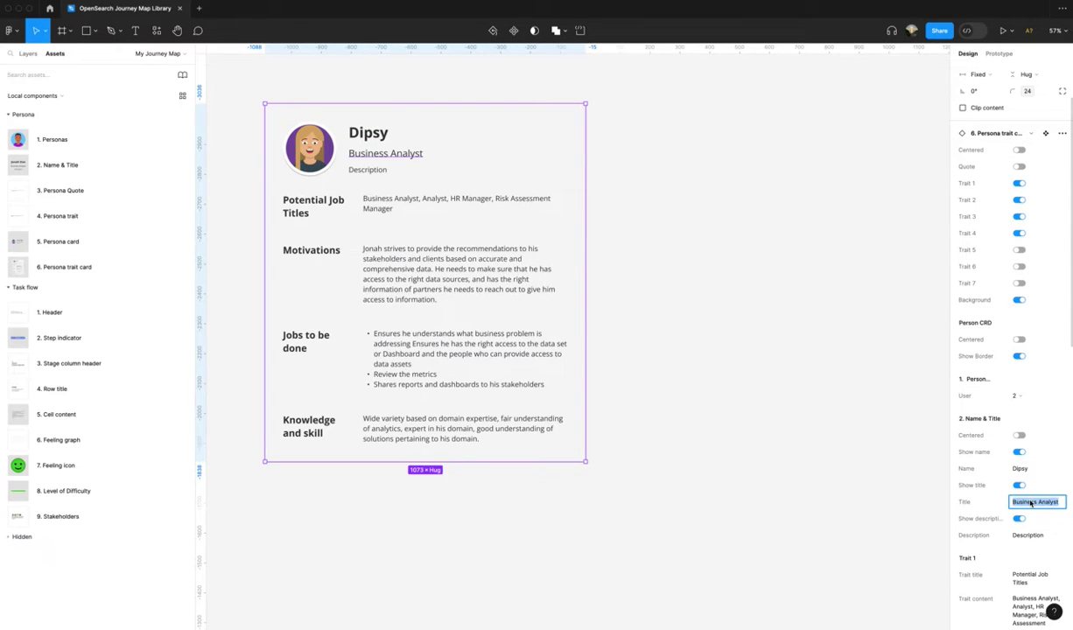
text(Search Engineer)
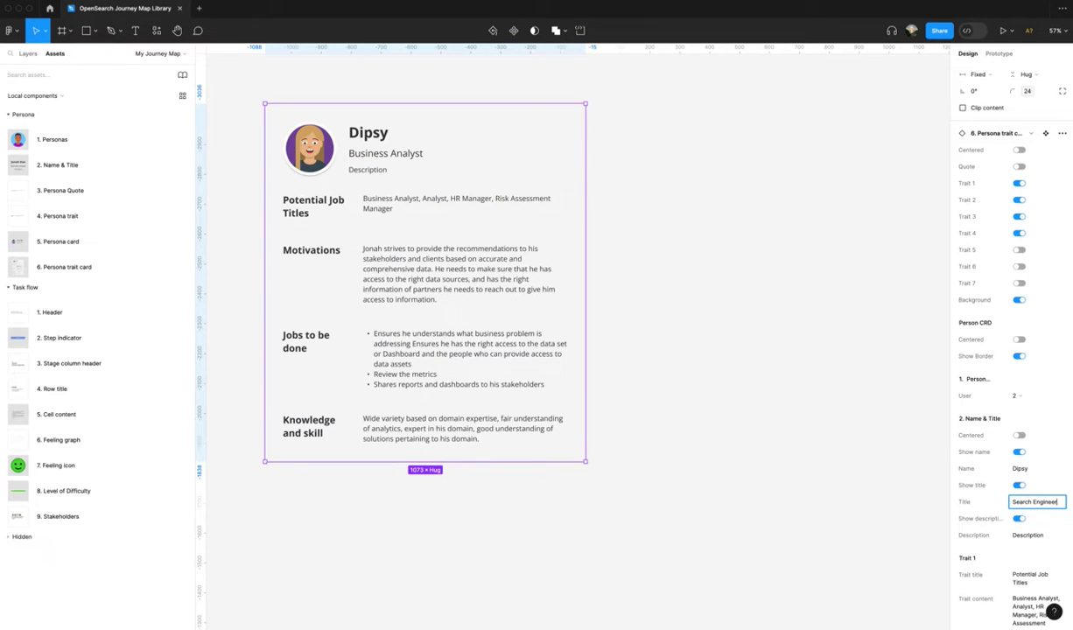
key(Return)
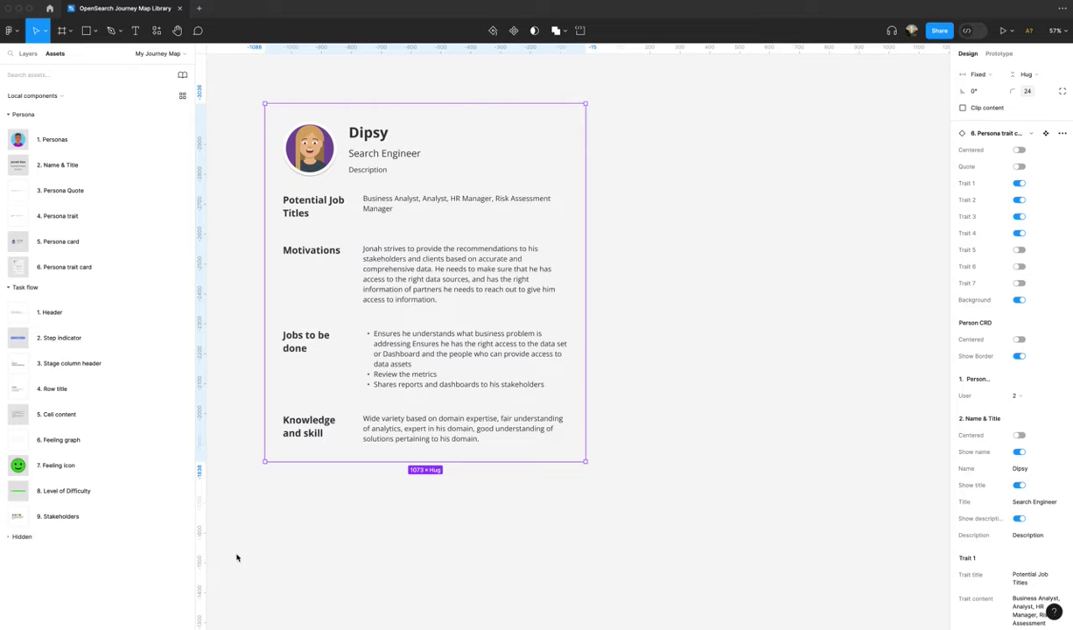
Paste a new role description about search algorithms and ML into the Description property
click(1016, 535)
text(This is the core Search Engineer is a technical professional. They create and fine-tune search algorithms using various search techniques and ML to improve accuracy and relevance)
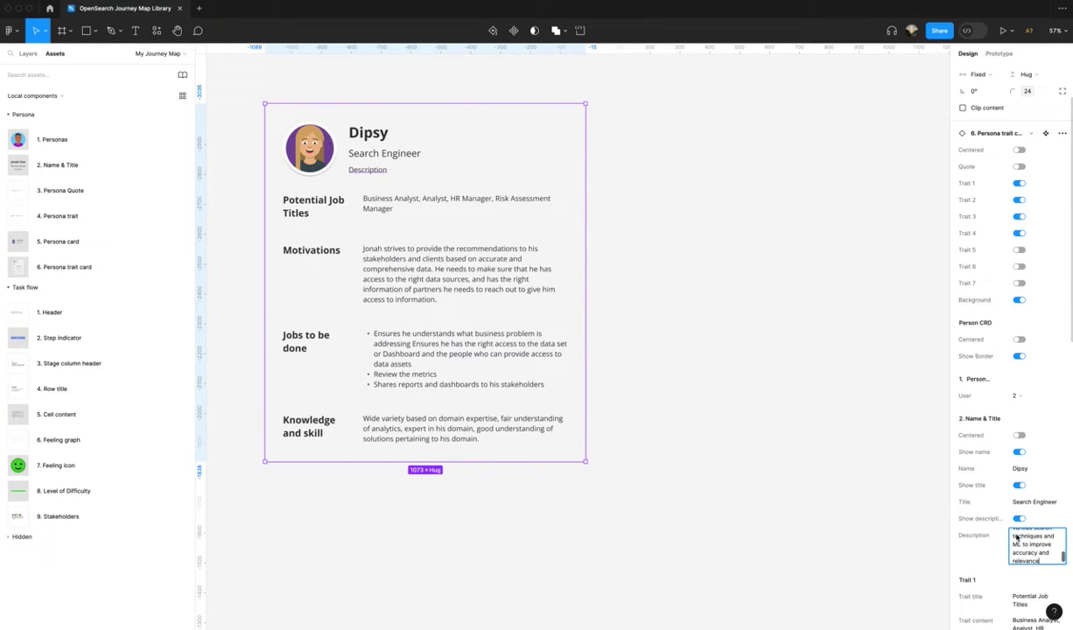
key(Return)
scroll(889, 539, down, 3)
scroll(878, 543, up, 2)
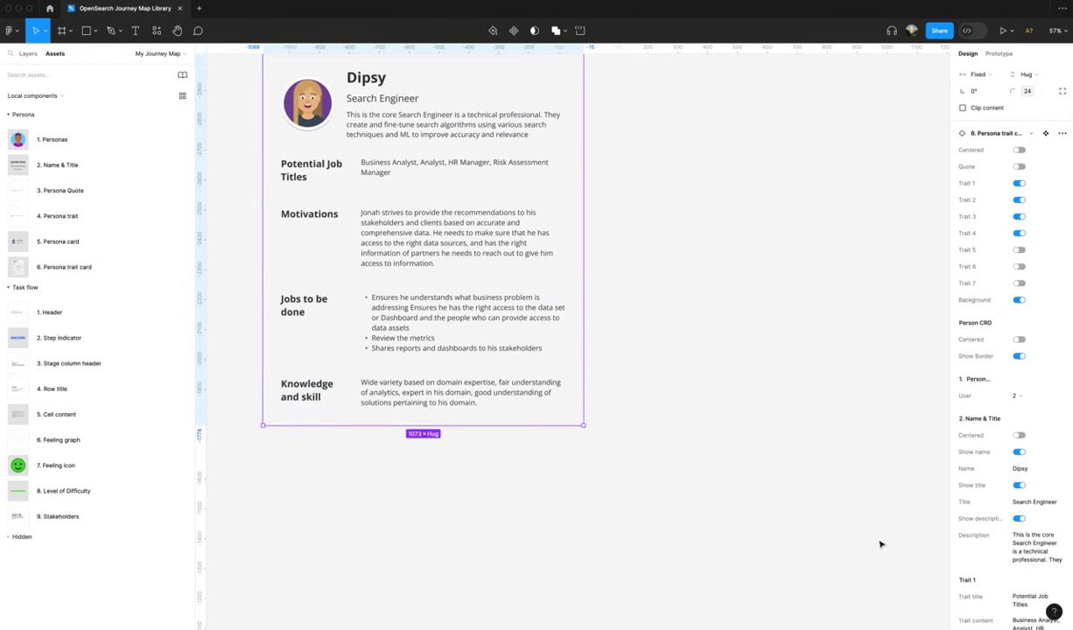
scroll(1031, 561, down, 2)
scroll(1031, 561, down, 5)
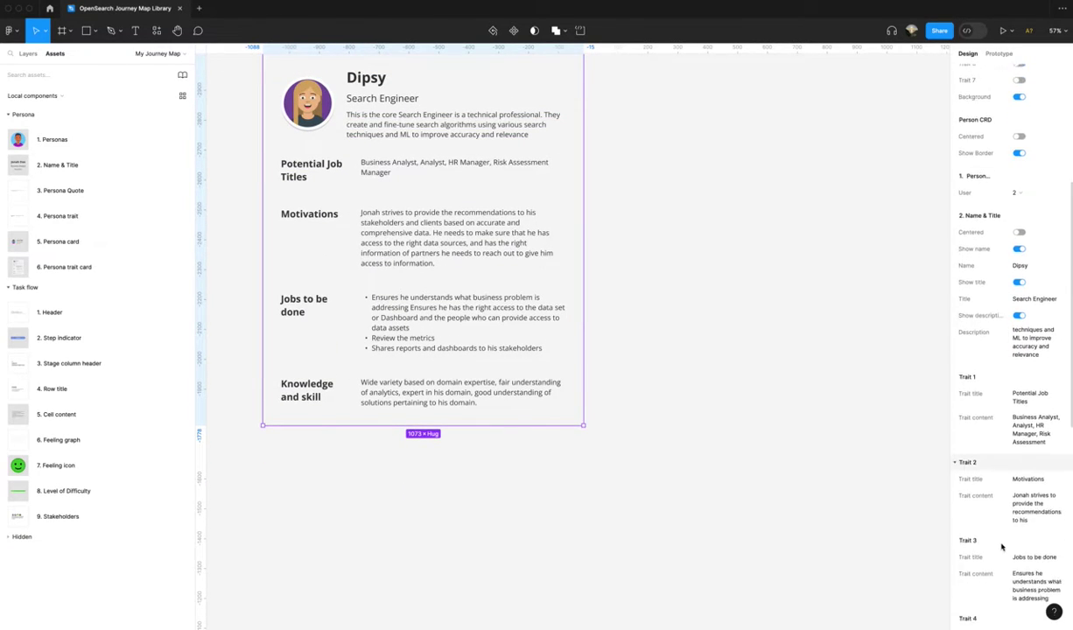
scroll(970, 317, down, 3)
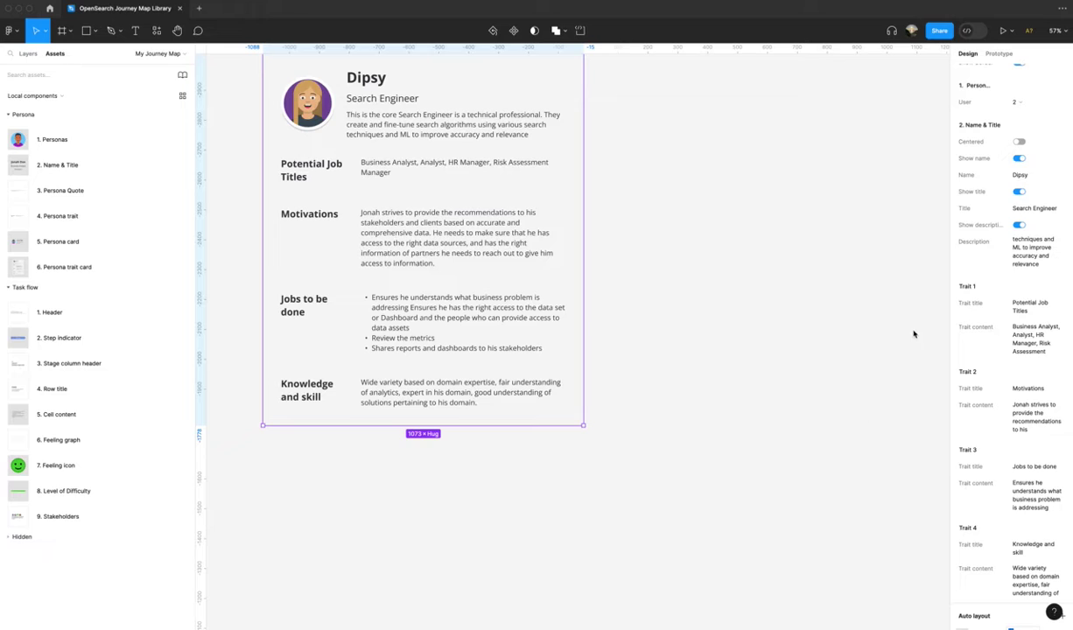
scroll(844, 298, up, 3)
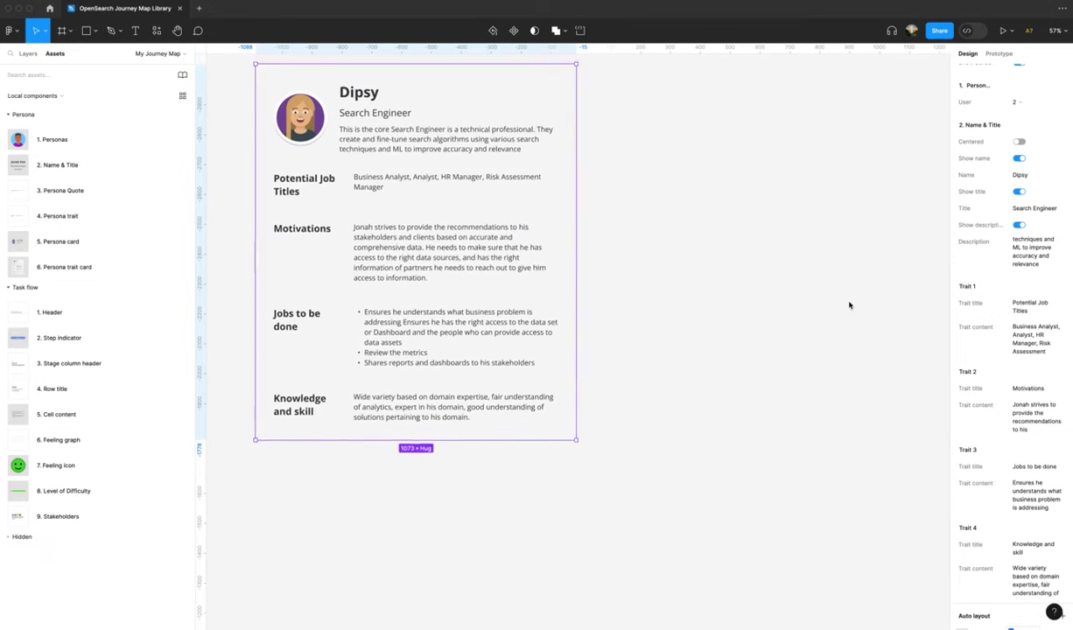
scroll(850, 306, left, 2)
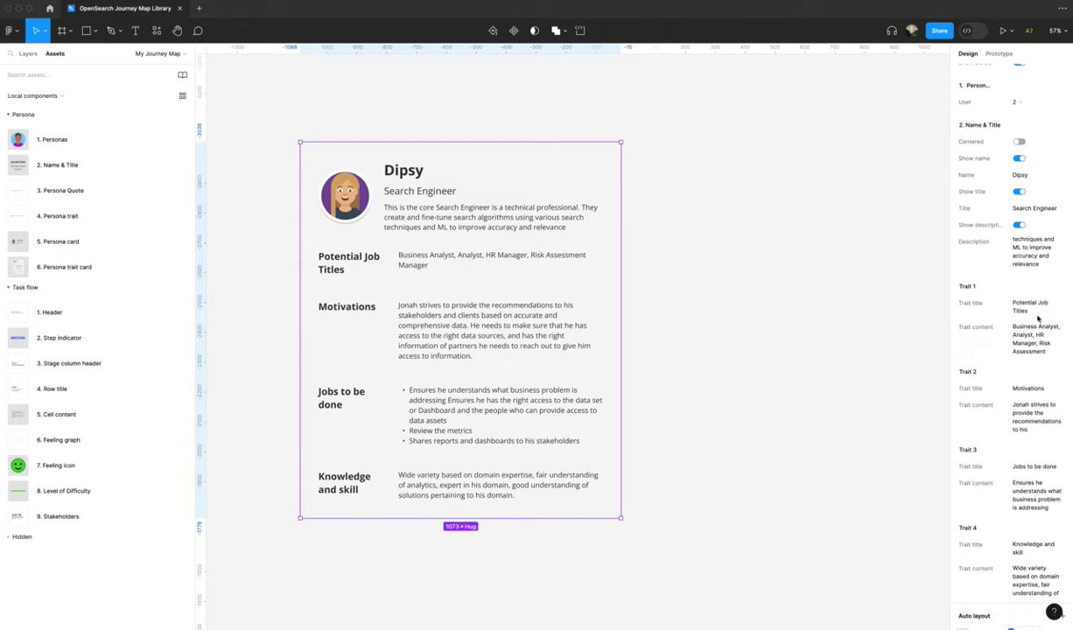
Paste new Potential Job Titles and Motivations text into Traits 1 and 2
click(1023, 341)
text(Search Relevance Engineer, Data Engineer, ML Engineer)
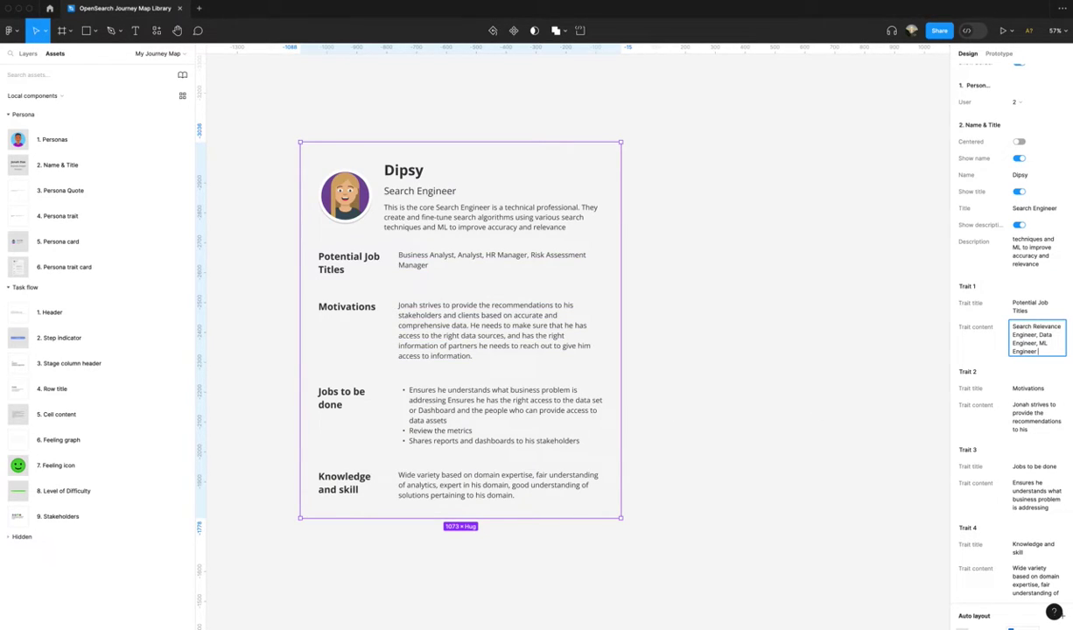
key(Return)
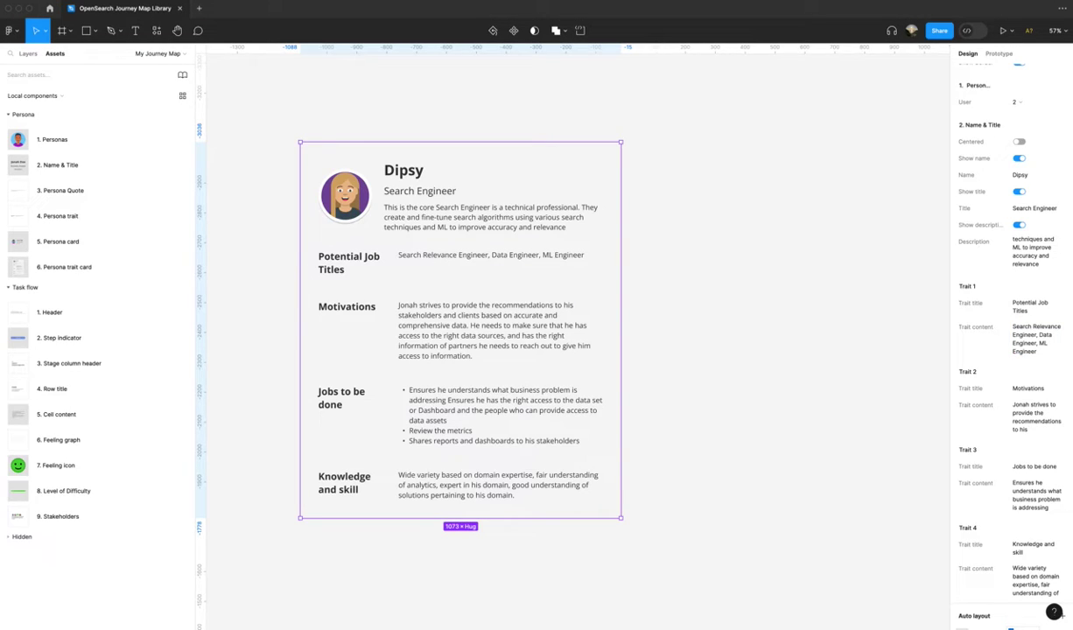
click(1026, 421)
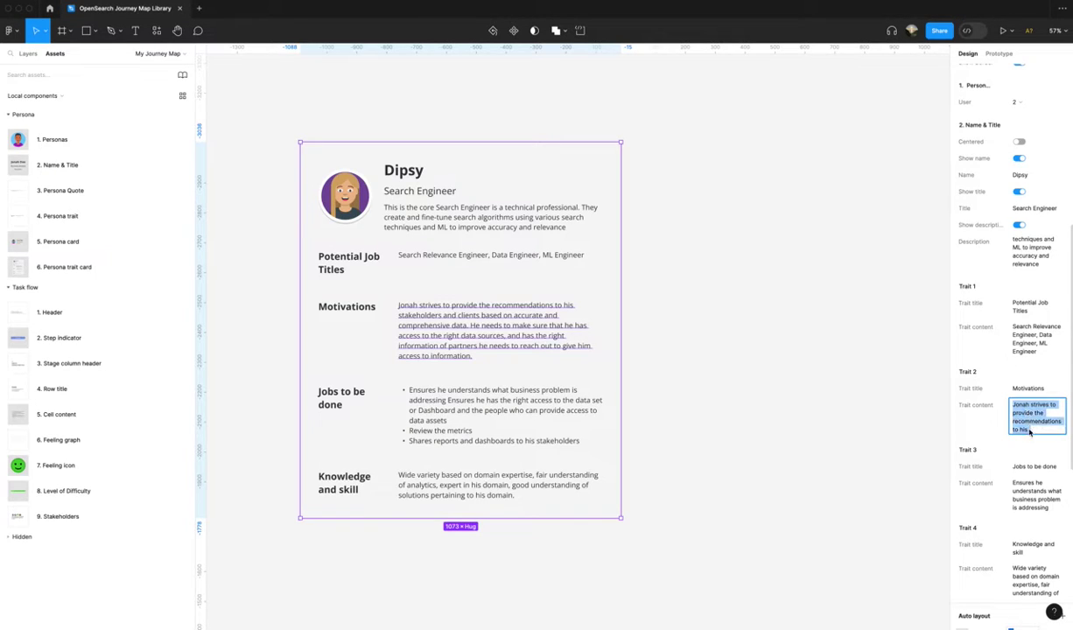
key(ctrl+v)
key(Escape)
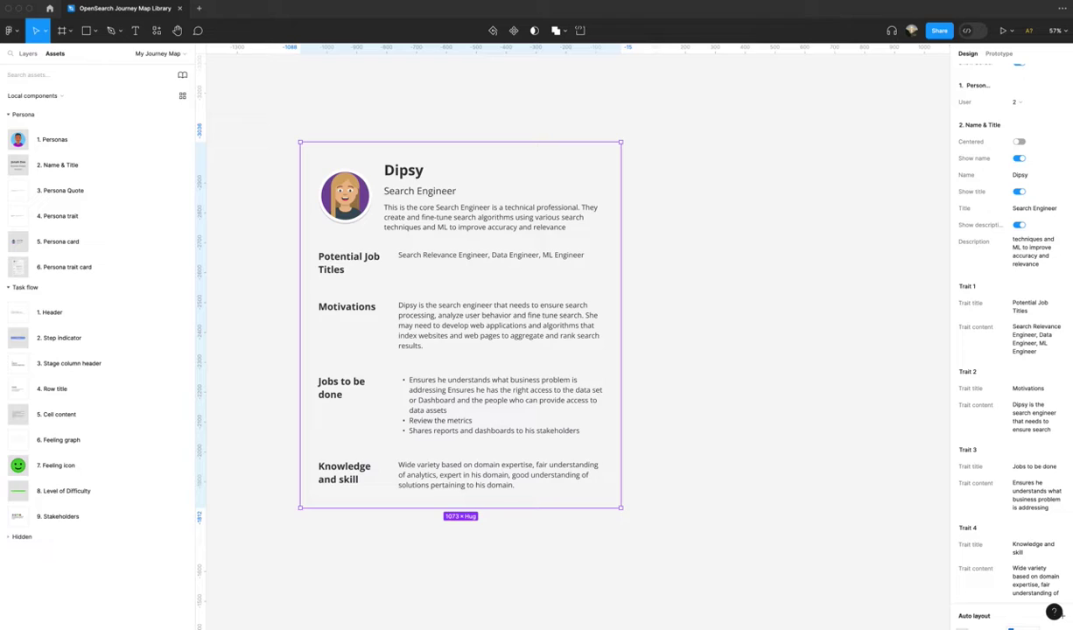
Replace the Jobs to be done list and Knowledge and skill text with pasted content
click(1017, 491)
key(ctrl+a)
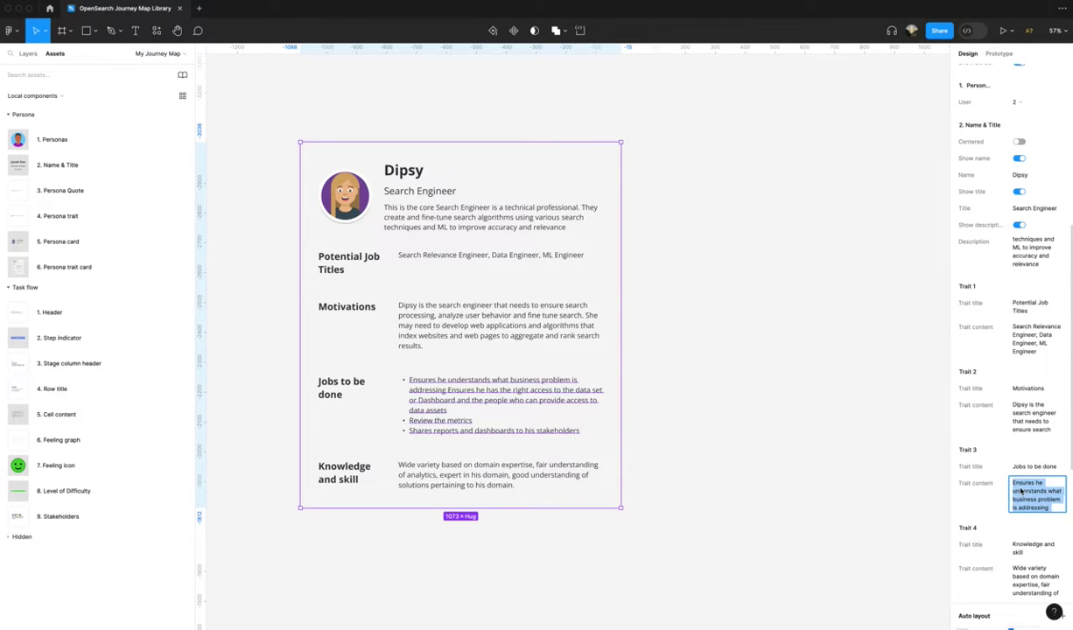
key(ctrl+v)
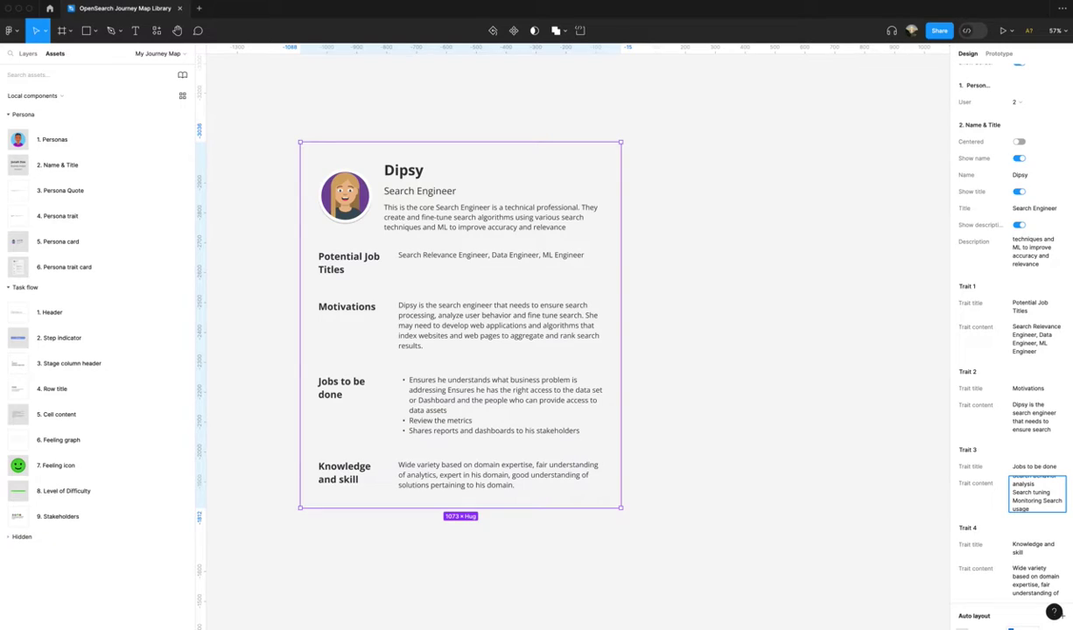
key(Escape)
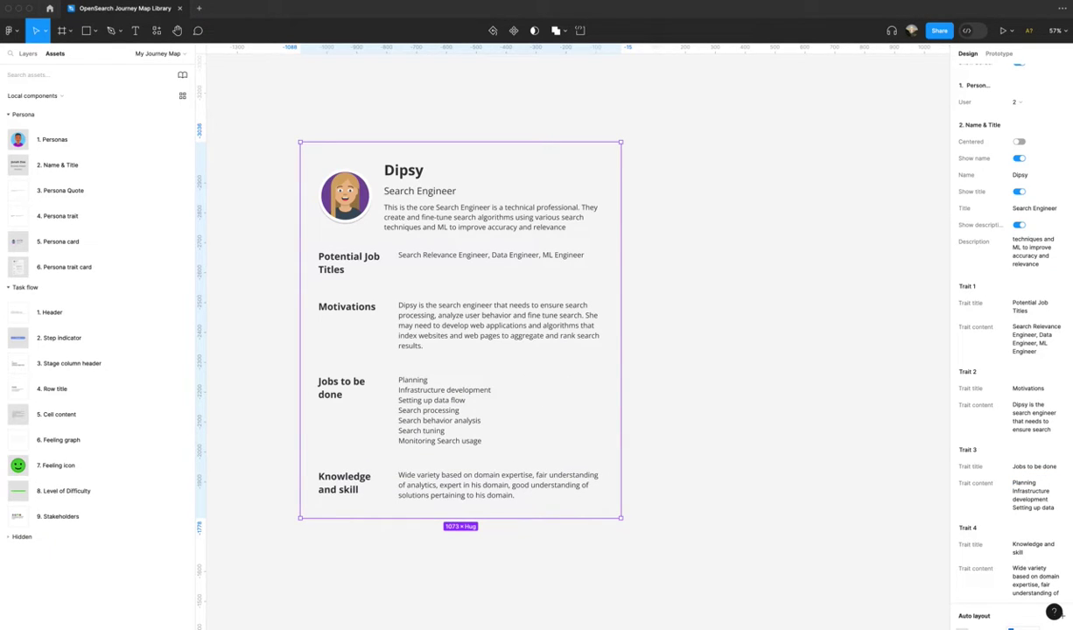
click(1020, 581)
key(ctrl+a)
text(These are highly technical engineers who are proficient on search technology, different types of queries and end objectives of the user and PM in mind. They are capable of fine tuning queries to ensure that the right are presented to the user)
key(Escape)
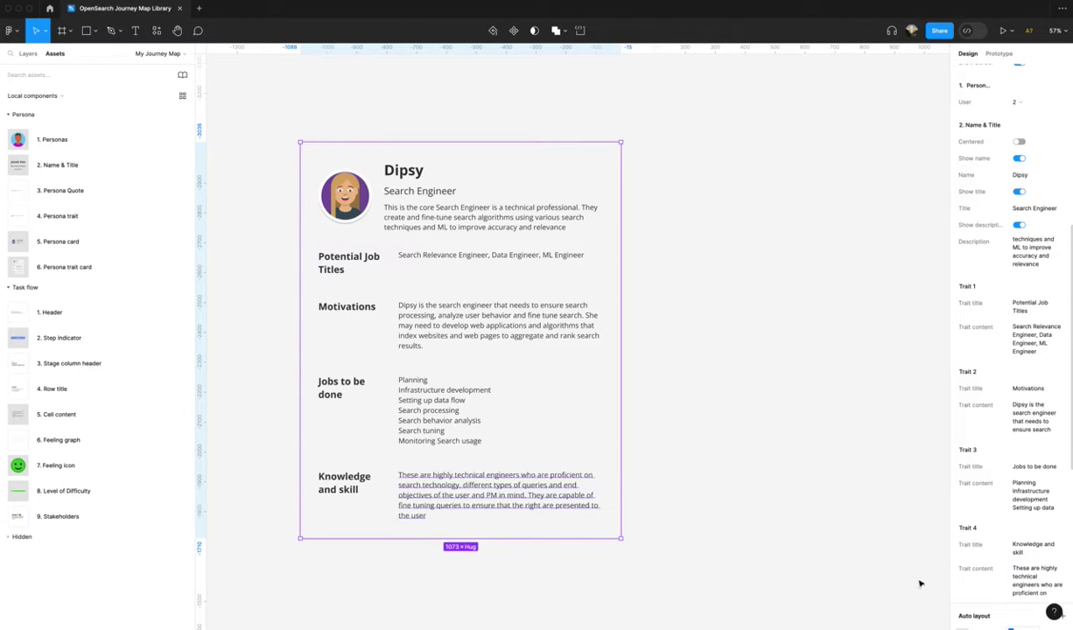
Reselect the persona card and zoom out to 43%
click(726, 543)
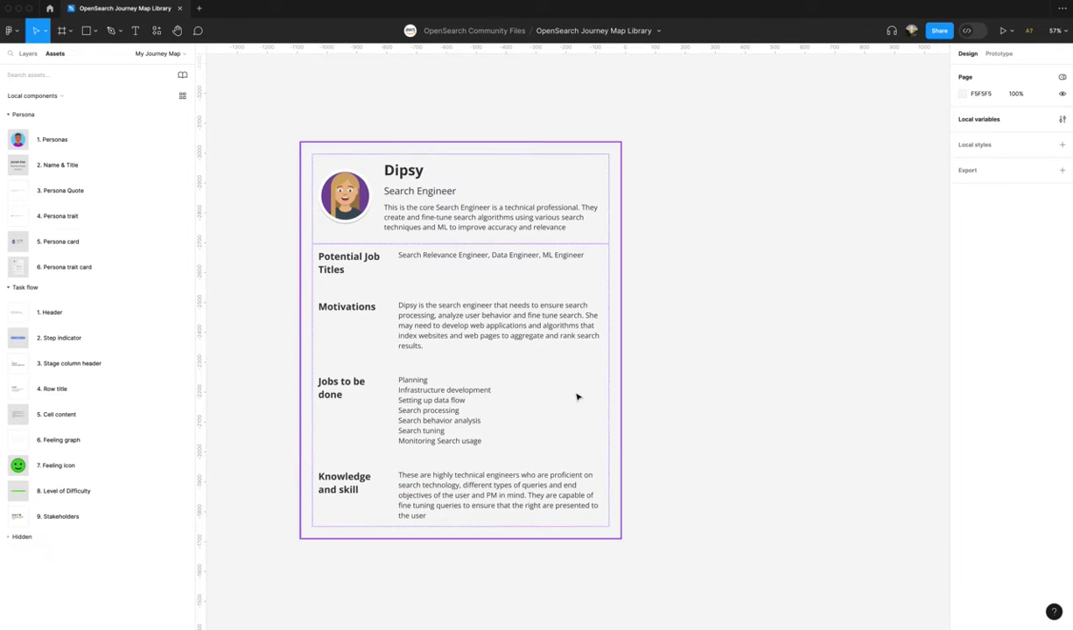
click(517, 371)
scroll(517, 373, down, 3)
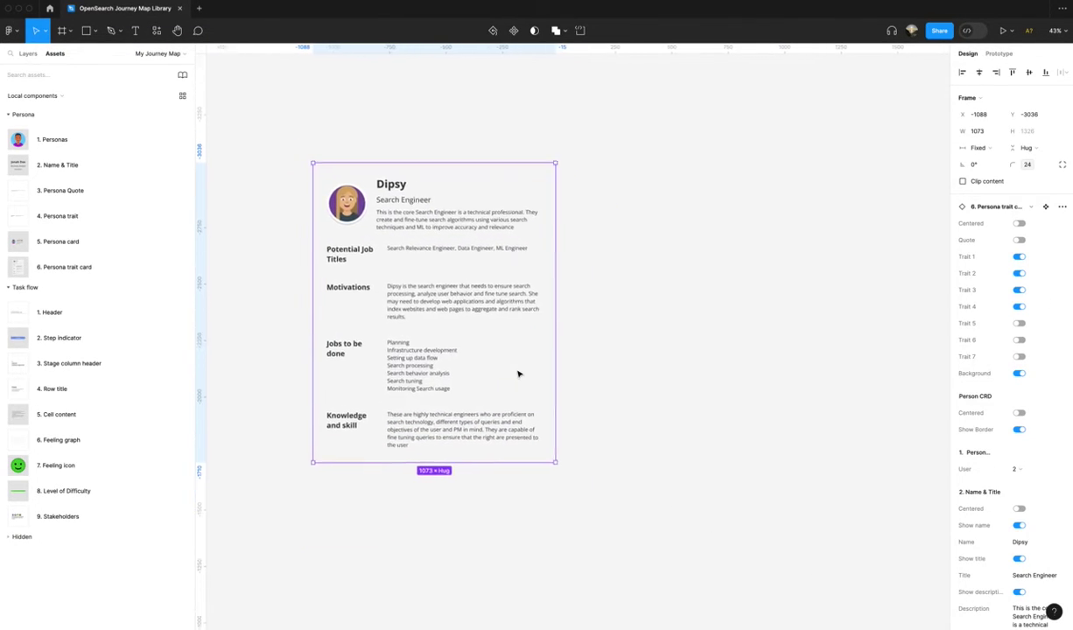
scroll(517, 374, right, 2)
scroll(517, 374, down, 1)
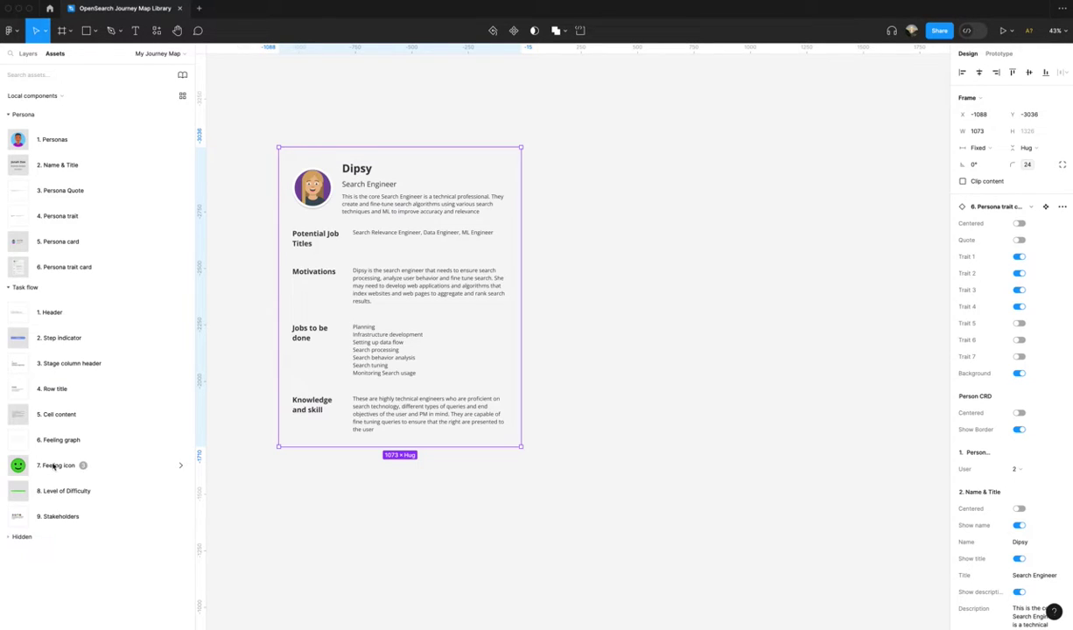
Place a 1. Header above the persona card titled Amazon OpenSearch Software
drag(24, 320, 341, 105)
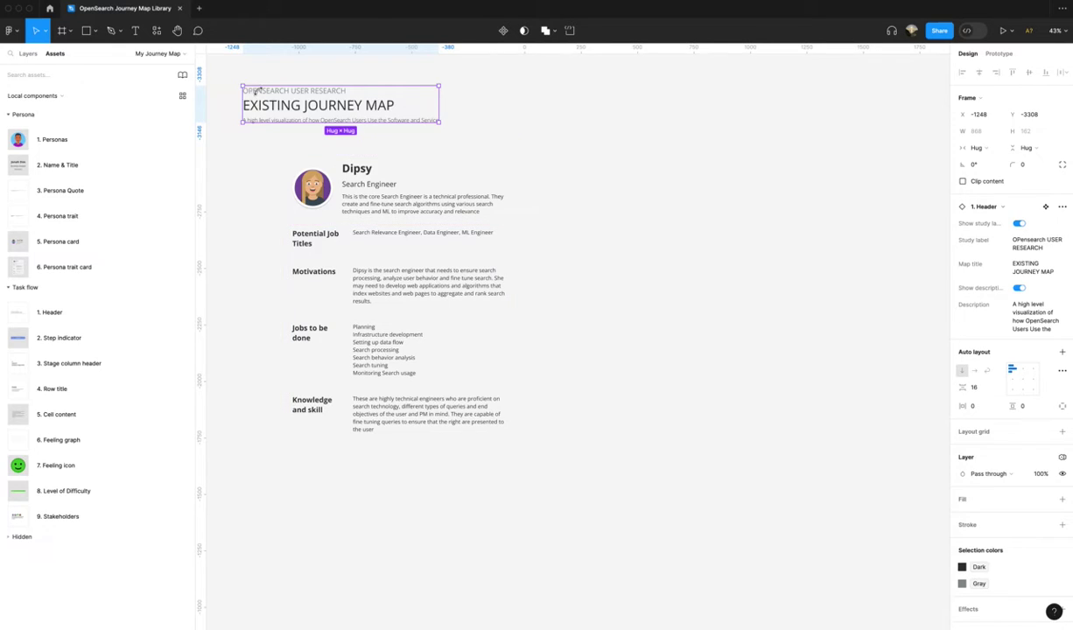
drag(265, 96, 303, 116)
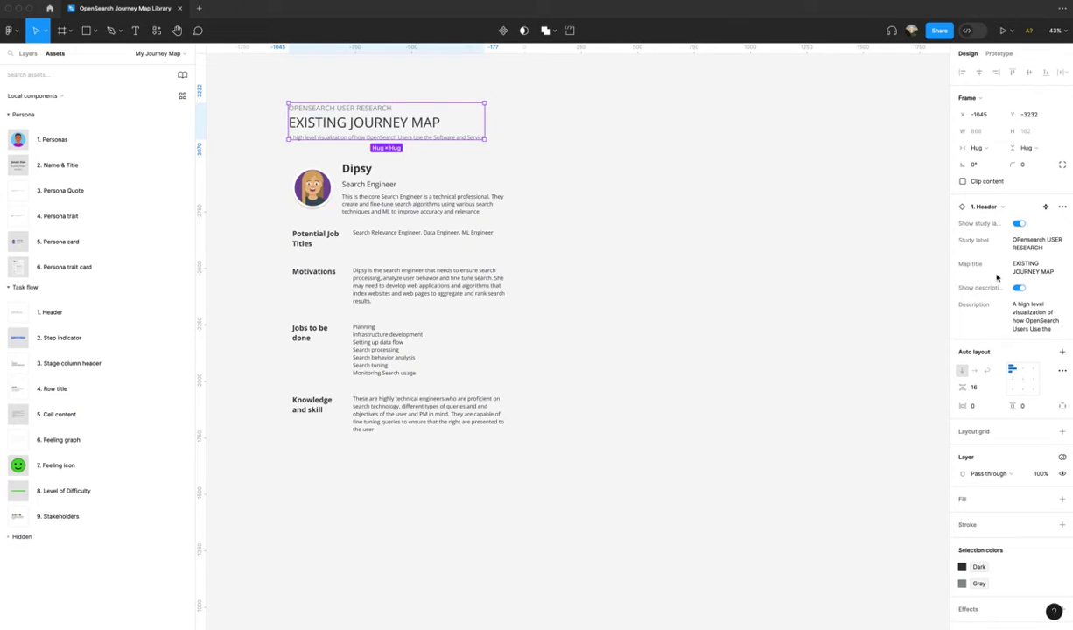
click(1026, 270)
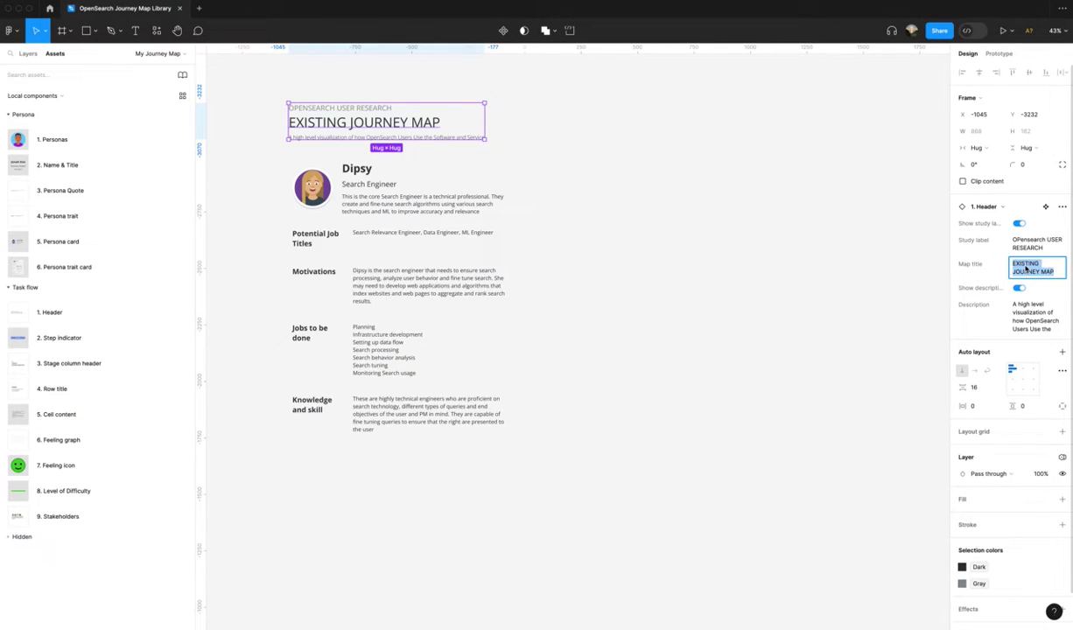
text(Amazon OpenSearch Software)
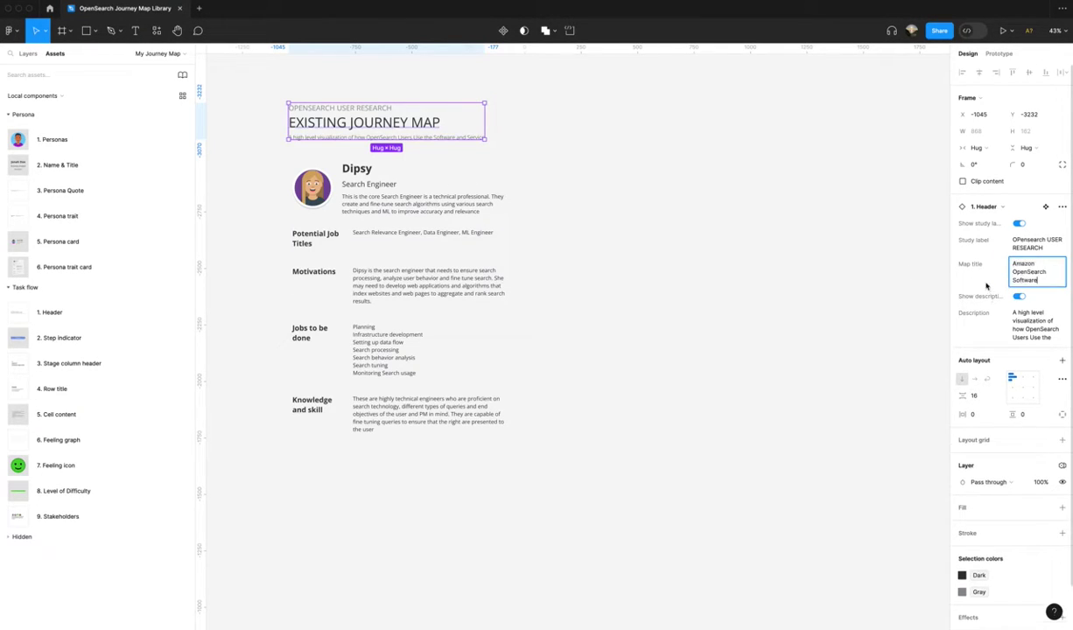
Correct the header's study label to read OpenSearch Project
click(1026, 245)
click(1017, 245)
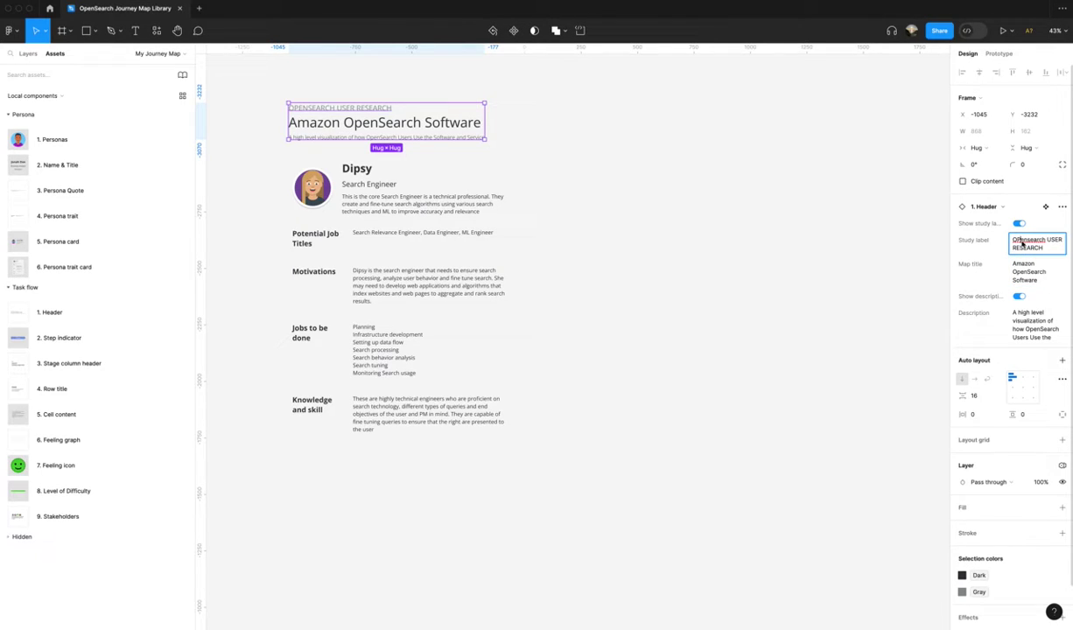
key(BackSpace)
key(BackSpace)
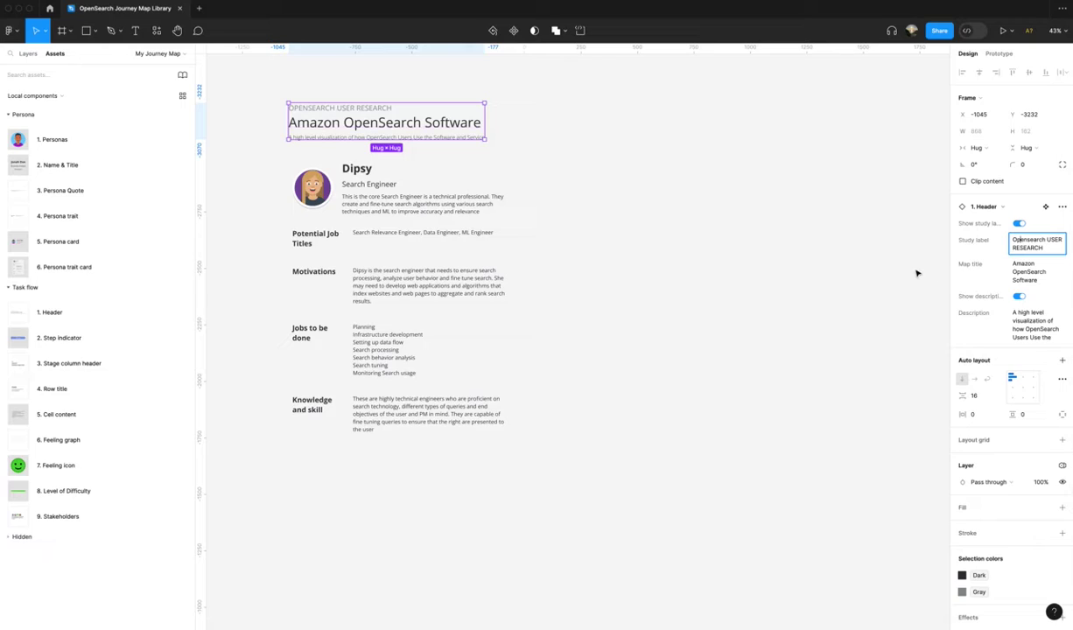
click(871, 267)
click(403, 137)
click(1049, 250)
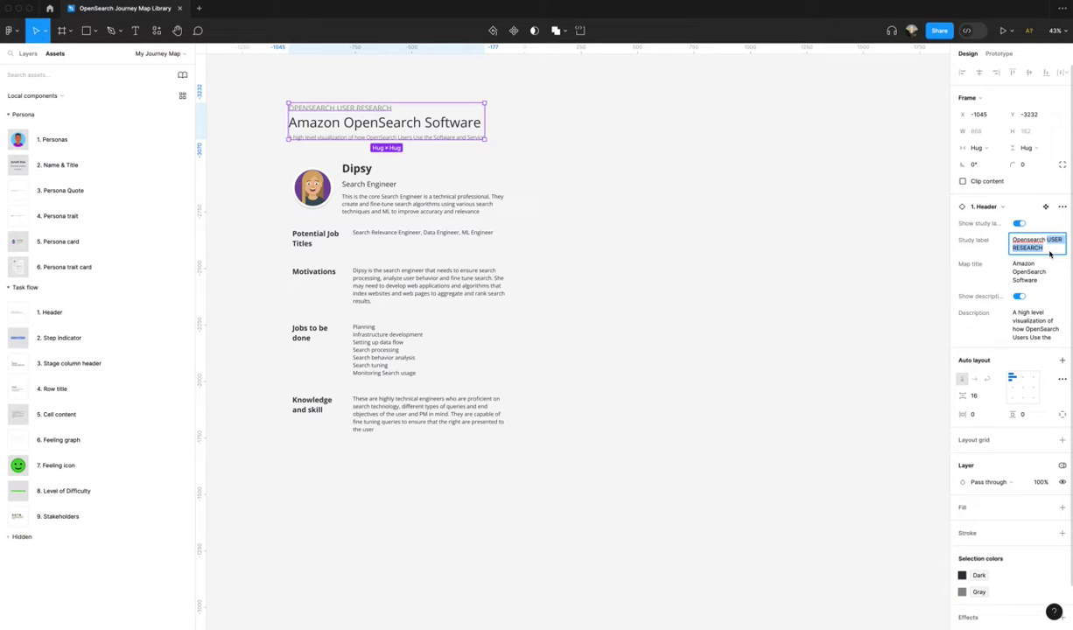
text(Project)
Turn off the header's description line and nudge the header down slightly
click(1018, 296)
click(1018, 297)
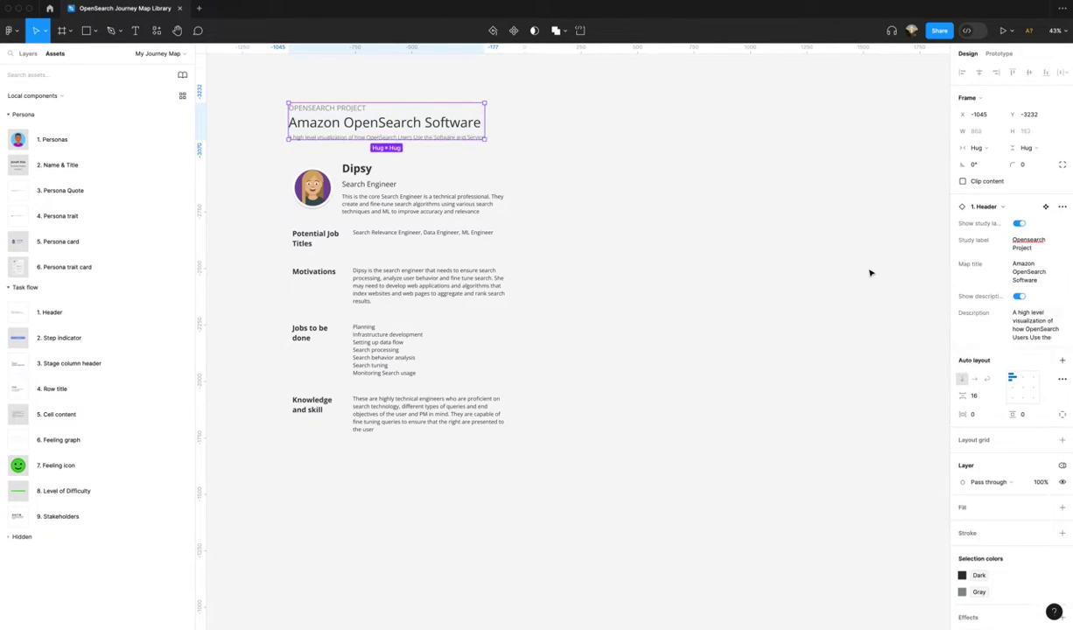
click(866, 267)
click(455, 131)
click(1017, 297)
click(546, 146)
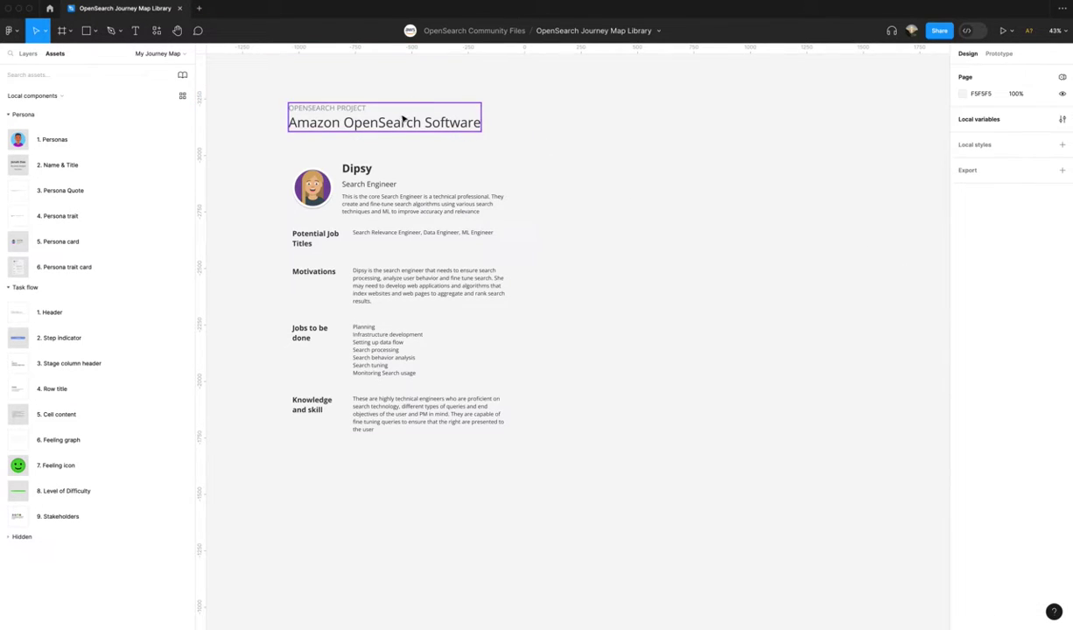
mouse_move(403, 118)
mouse_down()
mouse_move(401, 135)
mouse_move(392, 119)
mouse_up()
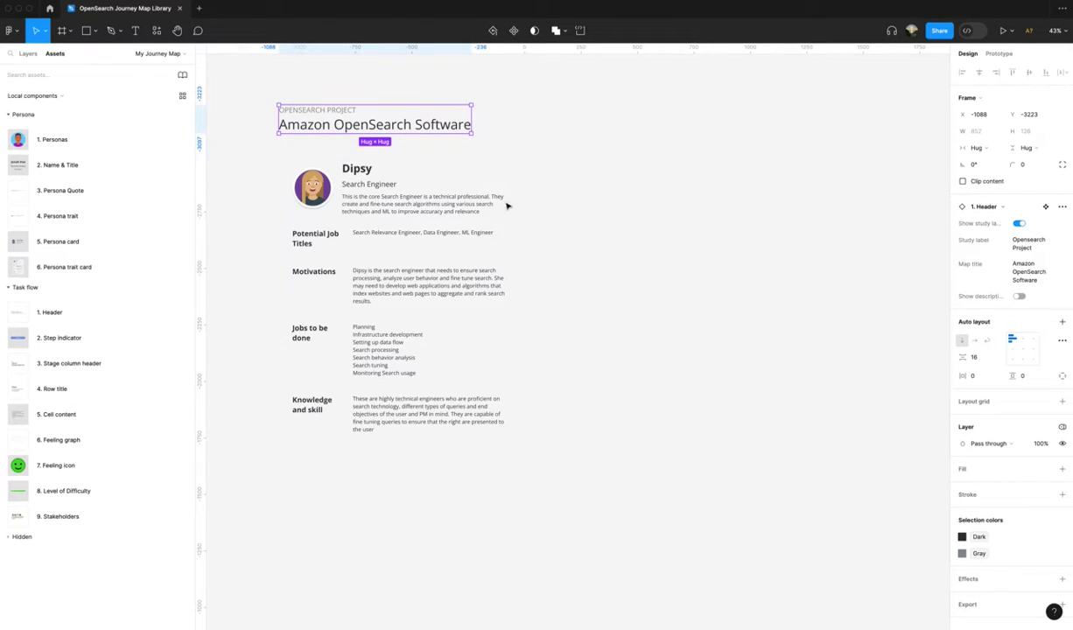
click(630, 352)
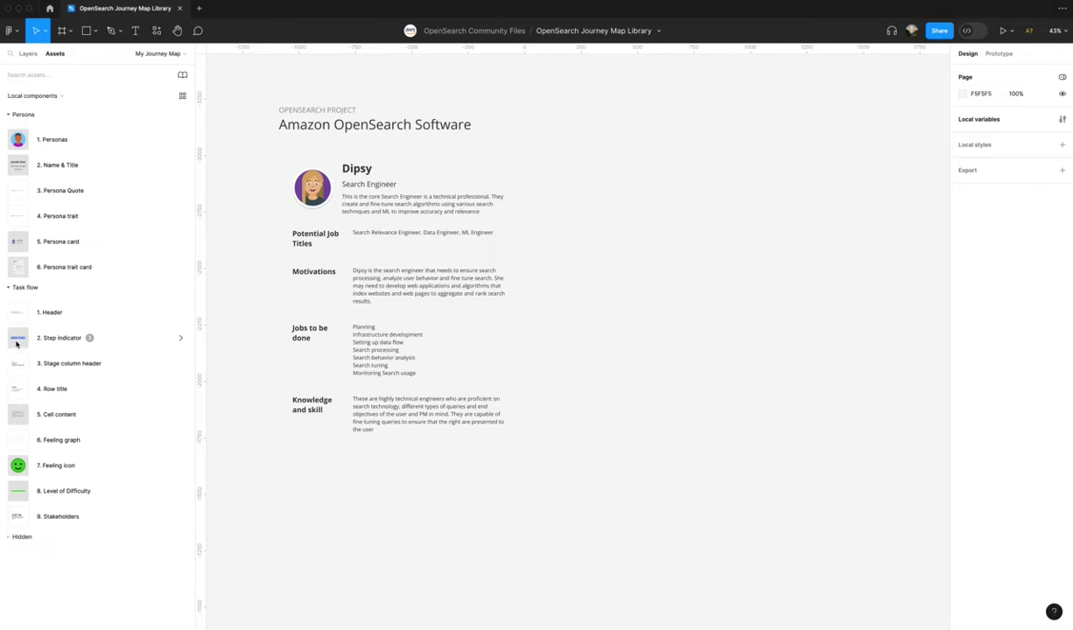
Place a Step Start indicator and a PHASE row title beside the card, hiding the row title's description
drag(19, 340, 623, 158)
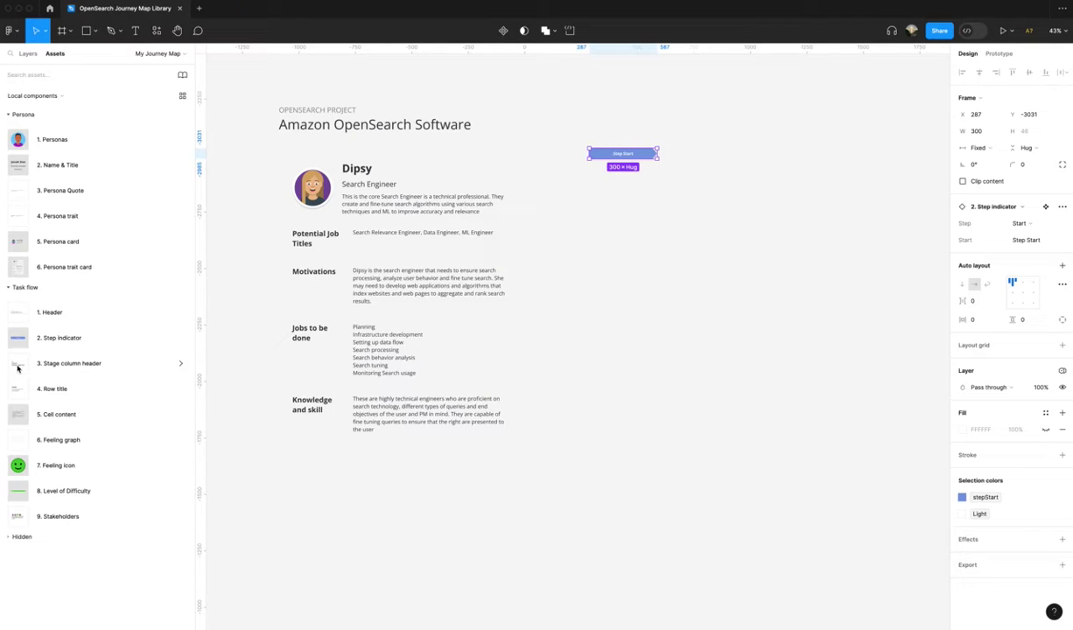
click(17, 369)
drag(131, 389, 557, 165)
drag(632, 154, 657, 157)
click(560, 161)
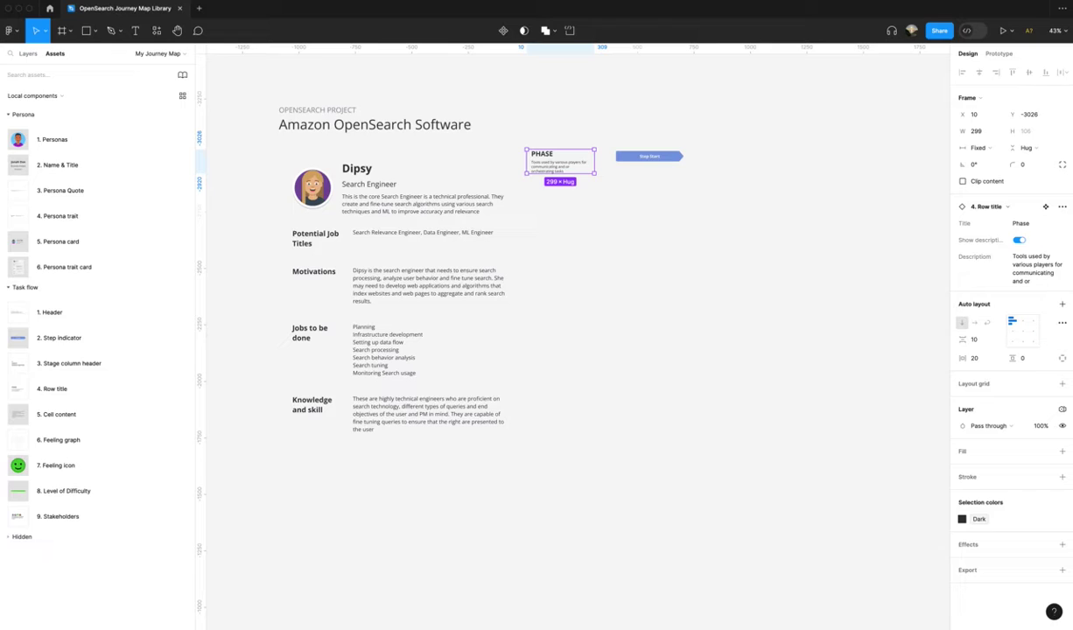
click(1018, 240)
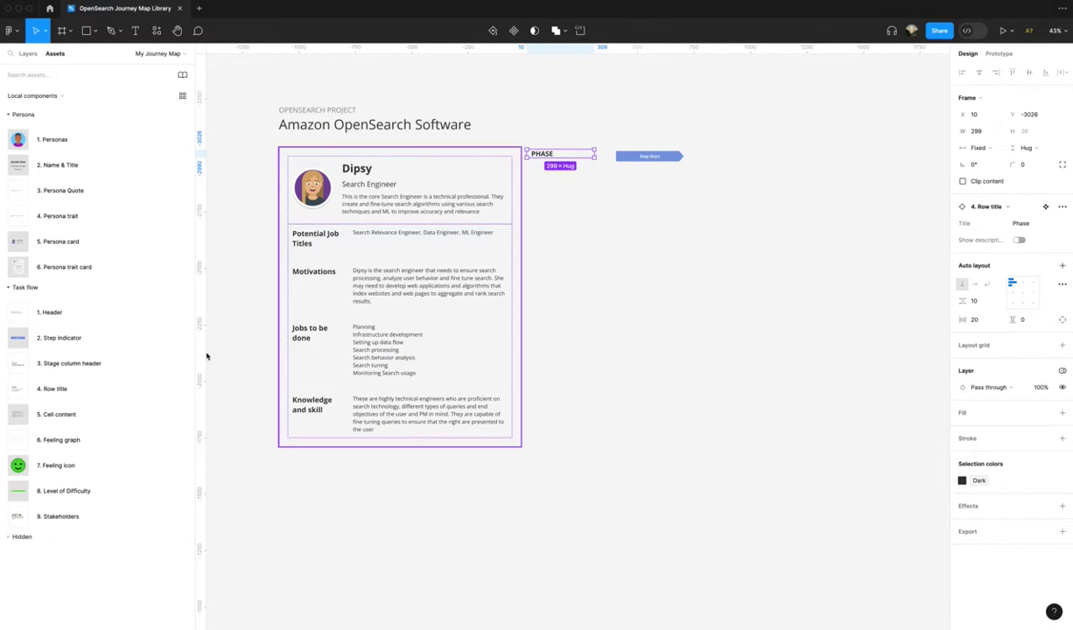
Duplicate the PHASE row title below itself and turn on its description
scroll(561, 156, left, 1)
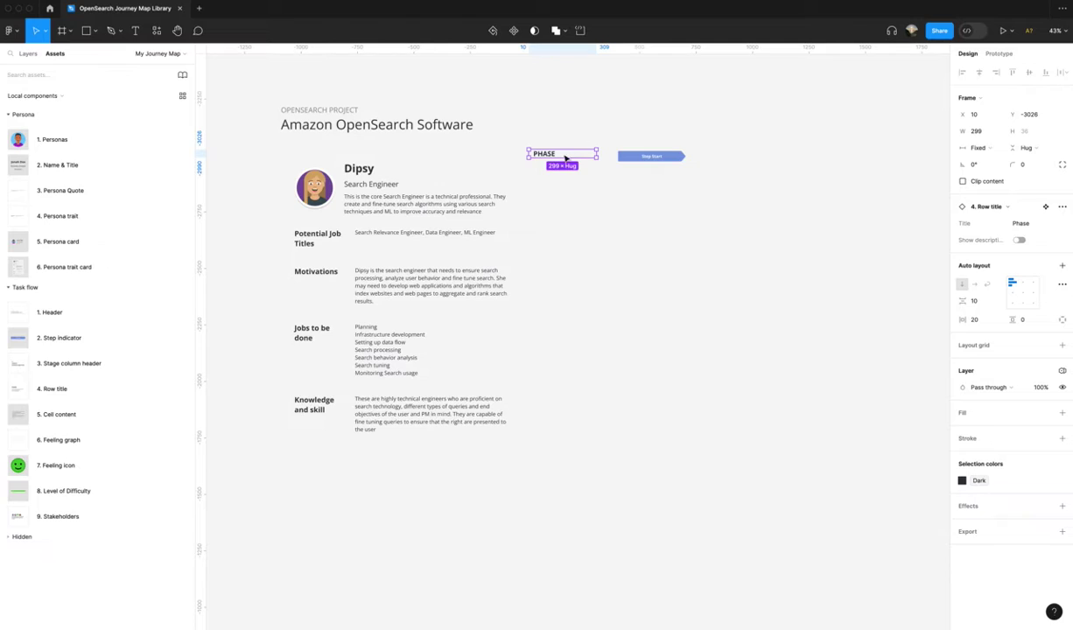
key(ctrl+d)
drag(565, 157, 556, 186)
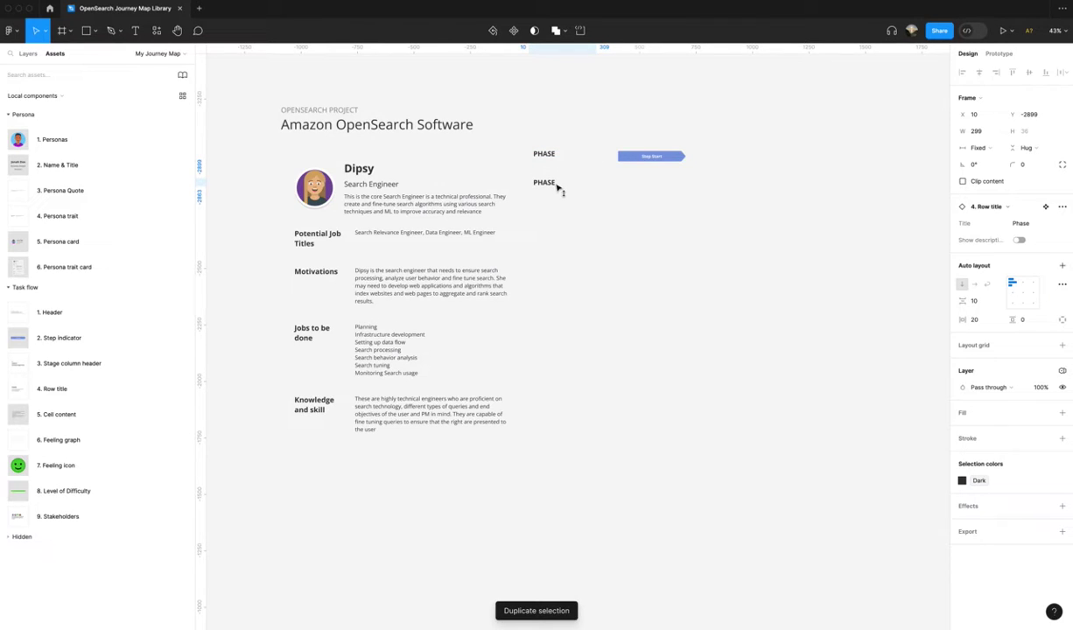
click(1020, 240)
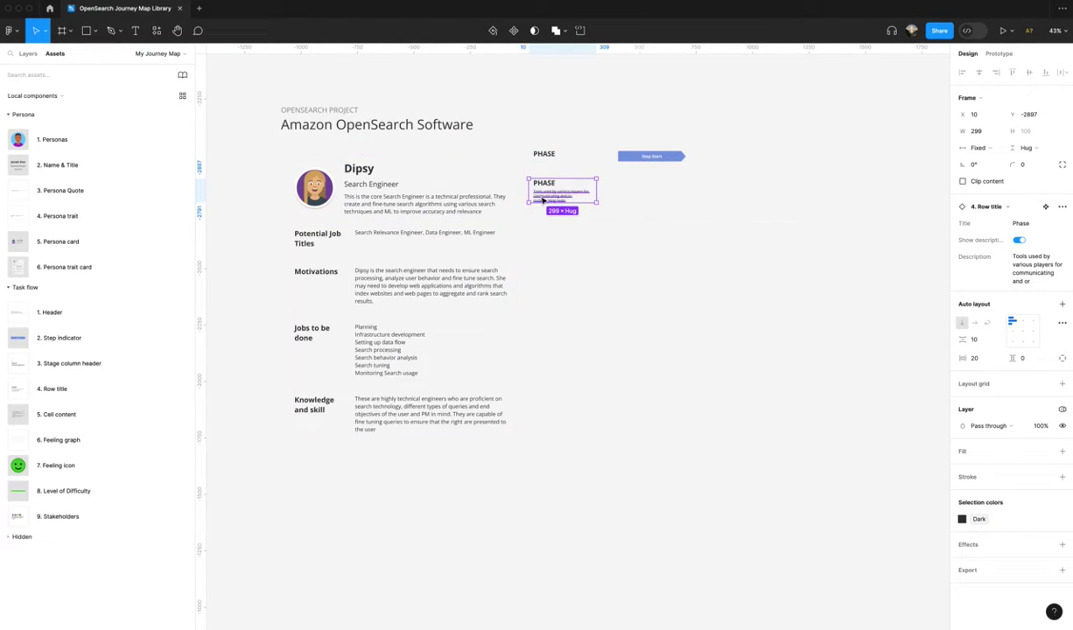
Retitle the copy STAGE and paste its description about the persona's critical steps
click(1020, 224)
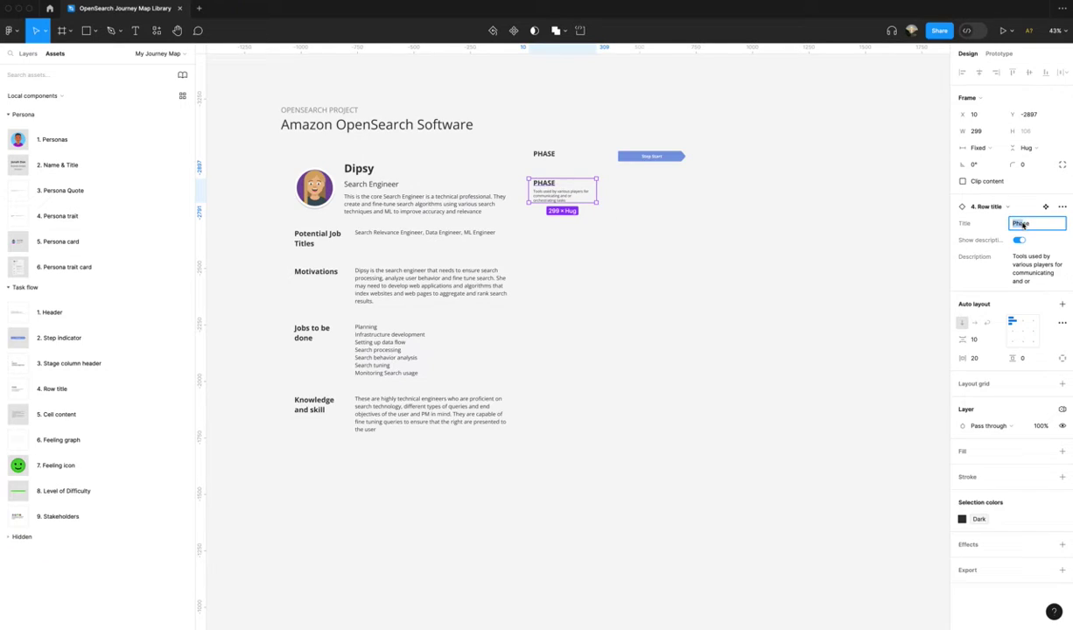
text(Stage)
key(Return)
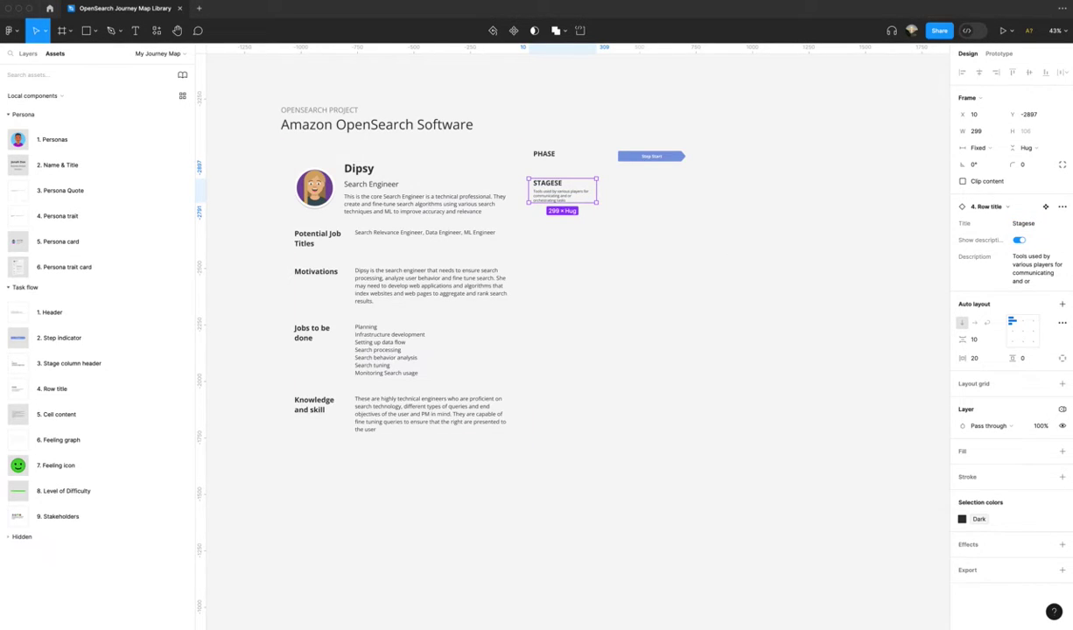
click(1019, 273)
text(Critical steps taken by this persona to accomplish key objectives and goals.)
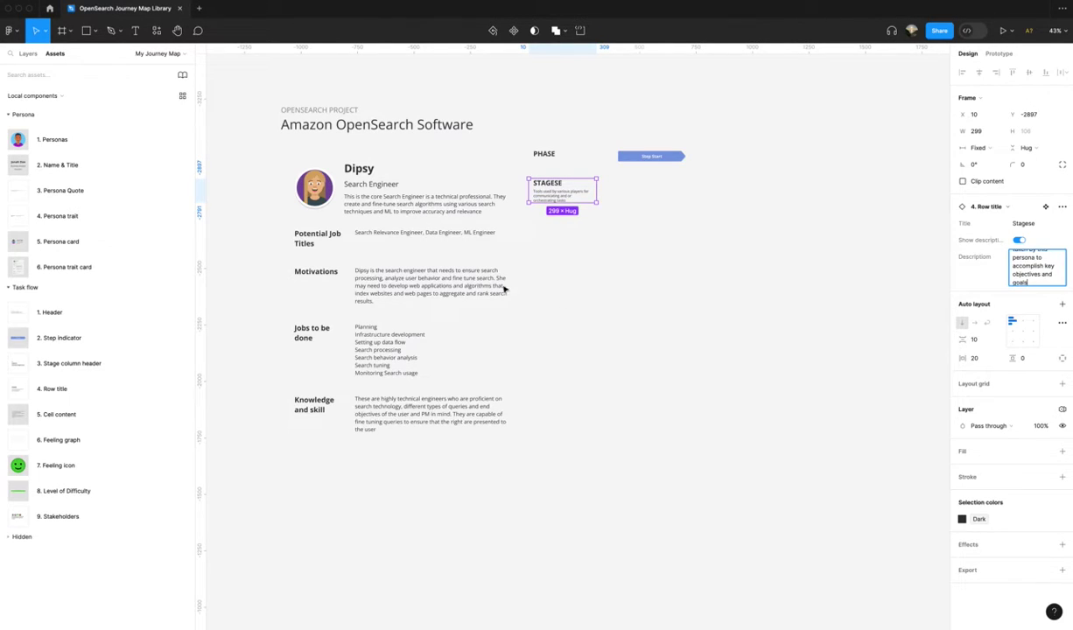
key(Escape)
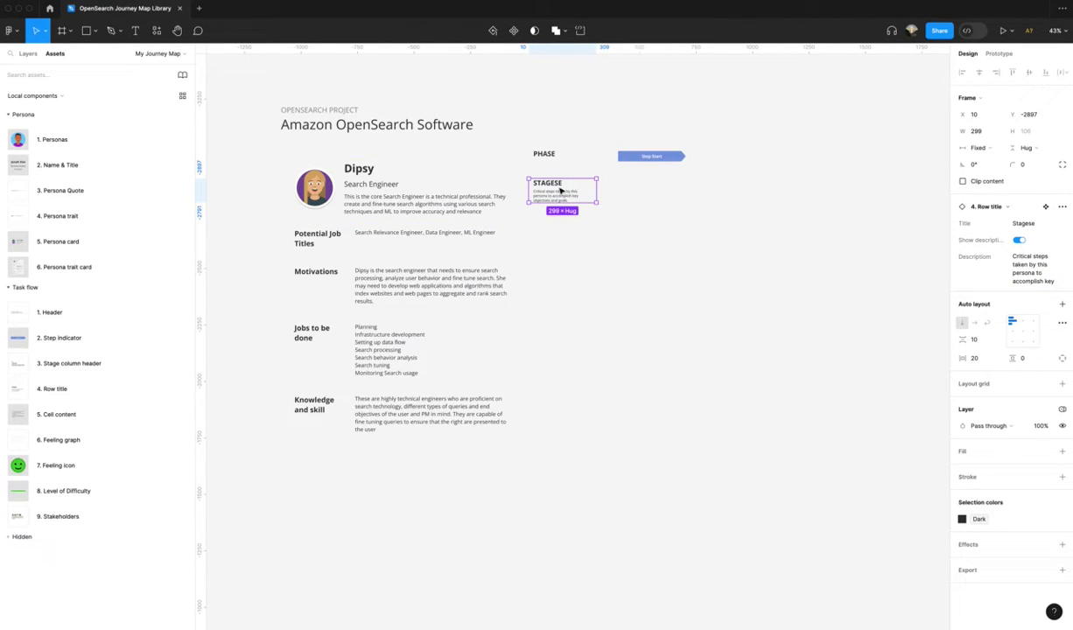
click(1023, 224)
click(667, 325)
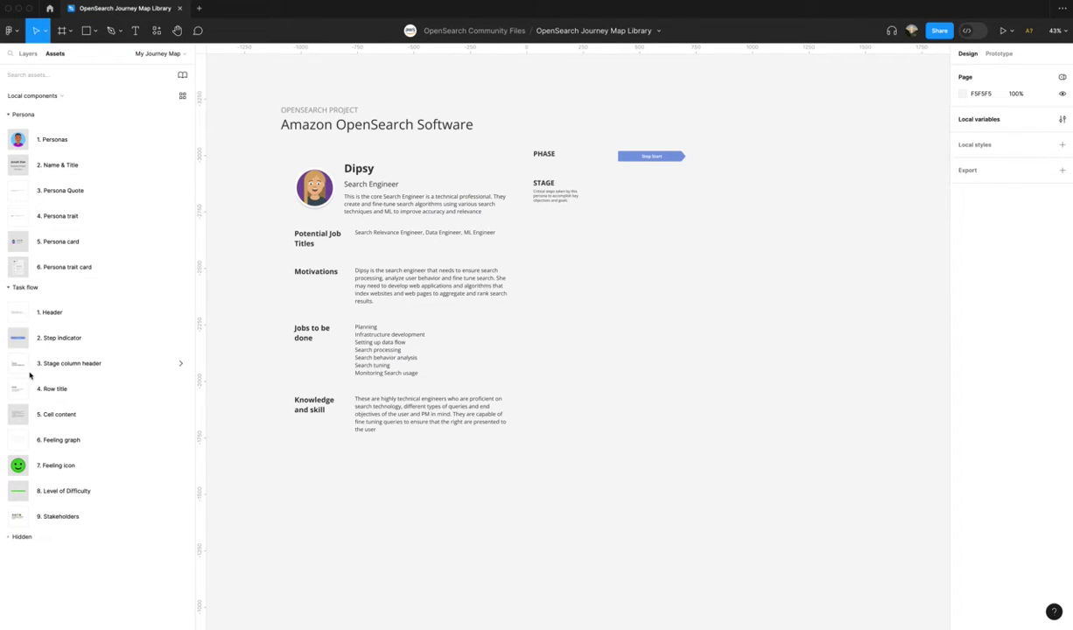
Place a stage column header below the step bar and relabel the bar Planning
drag(28, 364, 641, 196)
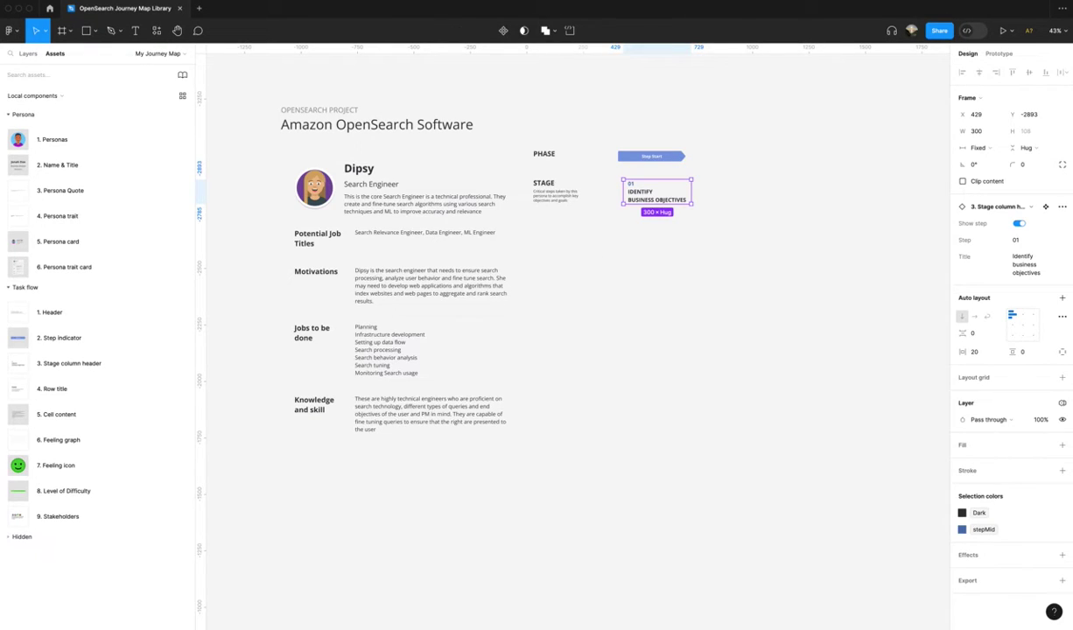
click(635, 156)
click(1015, 239)
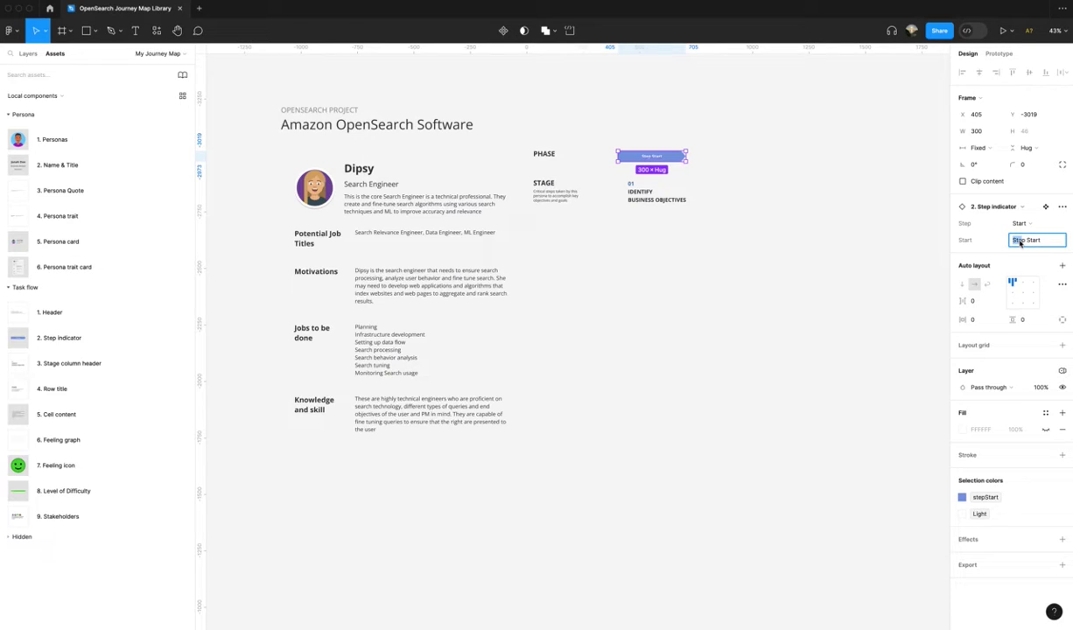
text(Planning)
click(660, 203)
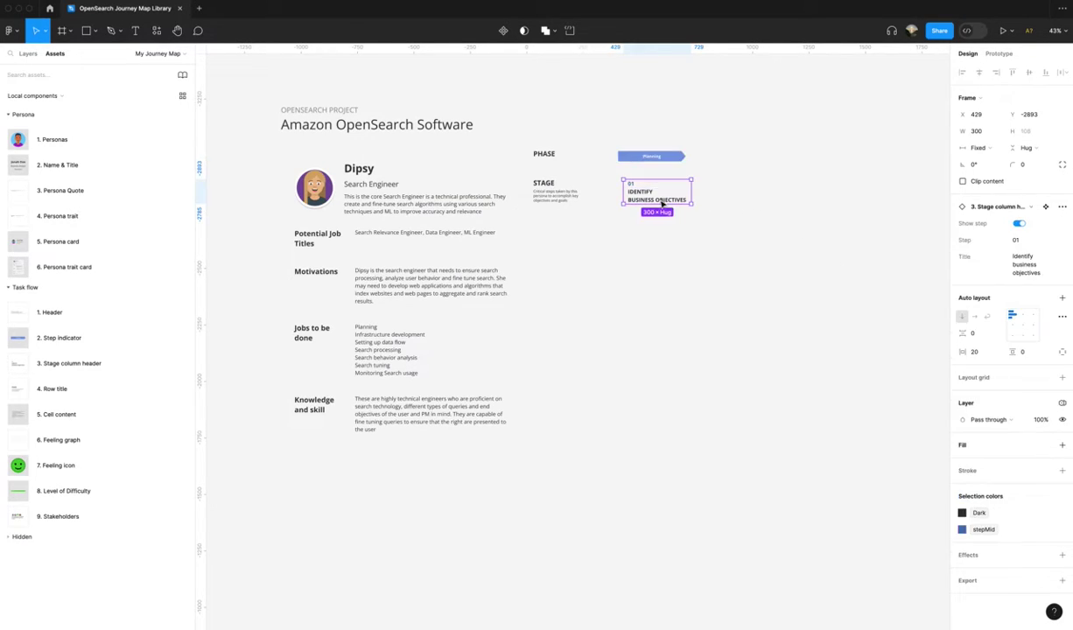
Change the stage column header's title to PLANNING
double_click(658, 199)
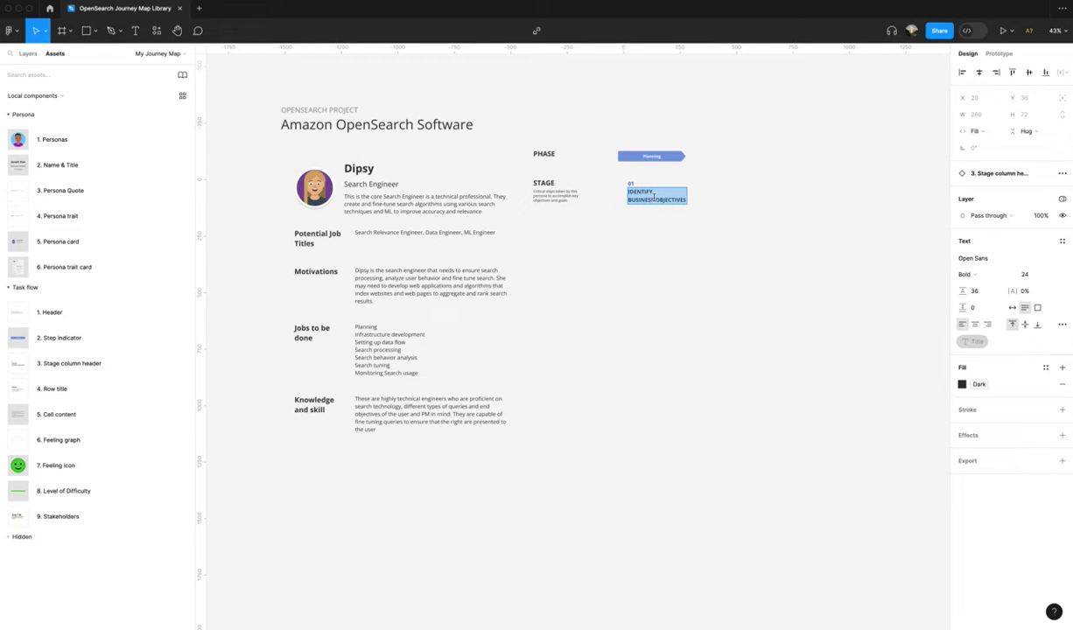
text(PLANNI)
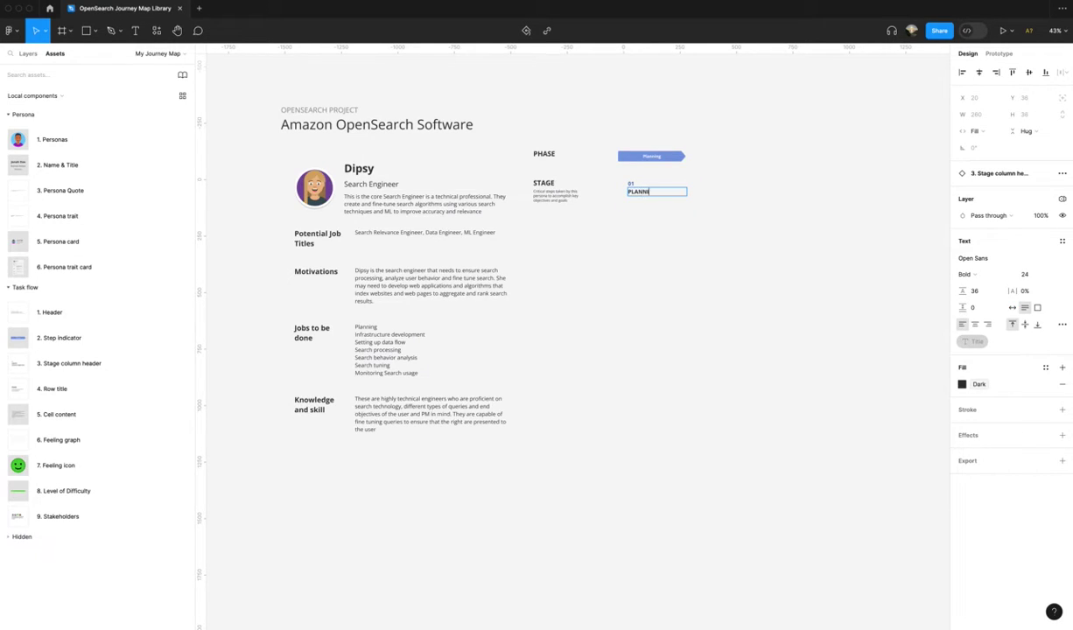
text(NG)
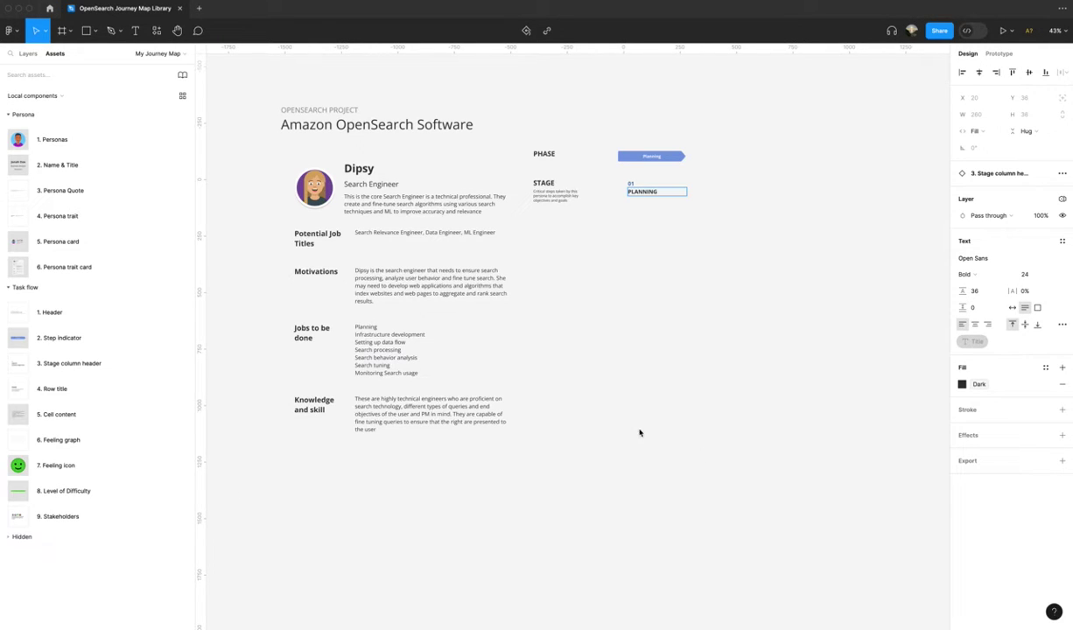
click(557, 203)
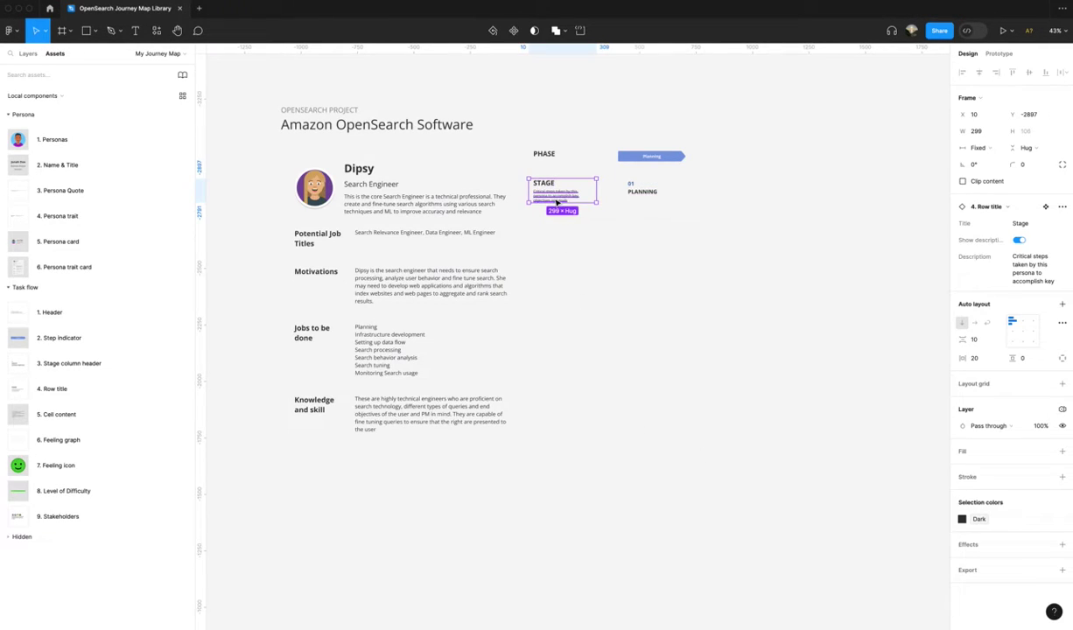
Duplicate the STAGE row title below it, title it Do and paste its description
key(ctrl+d)
drag(557, 203, 553, 245)
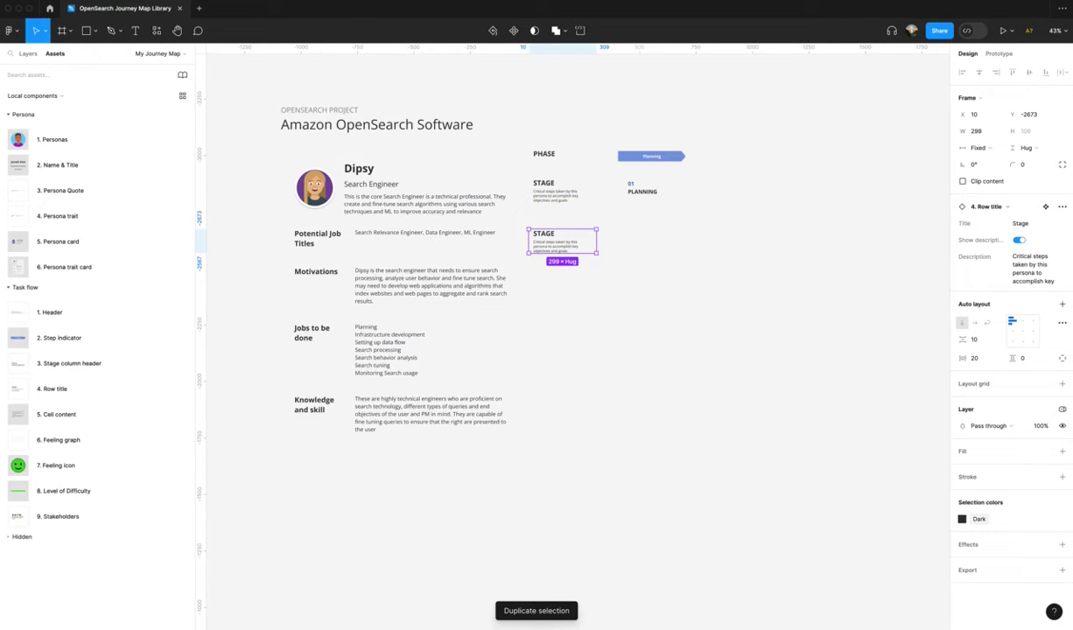
click(1026, 225)
text(D)
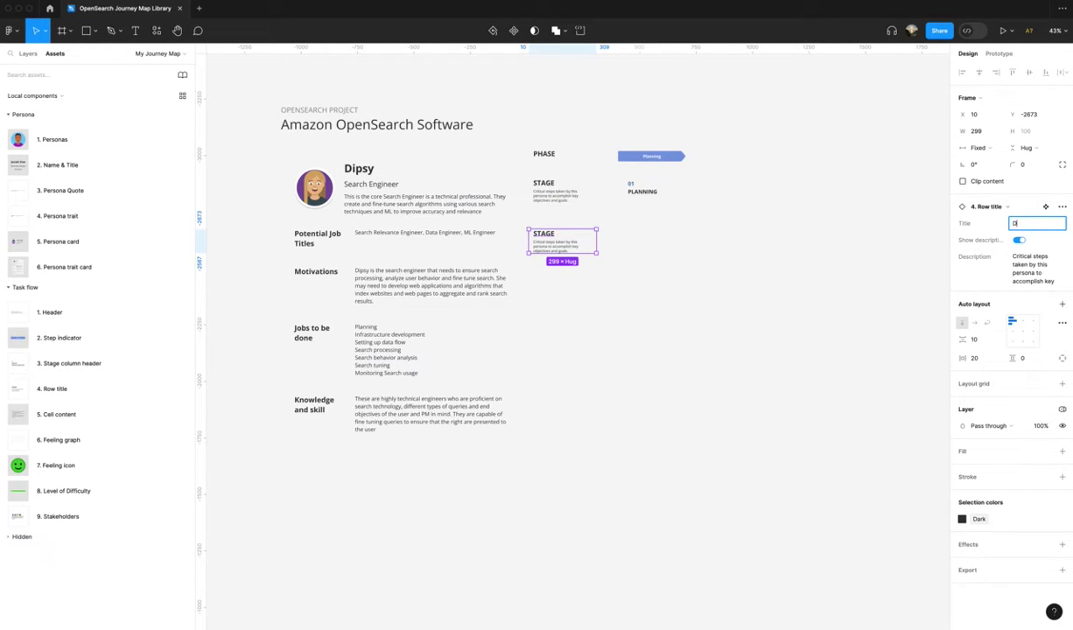
text(o)
click(643, 188)
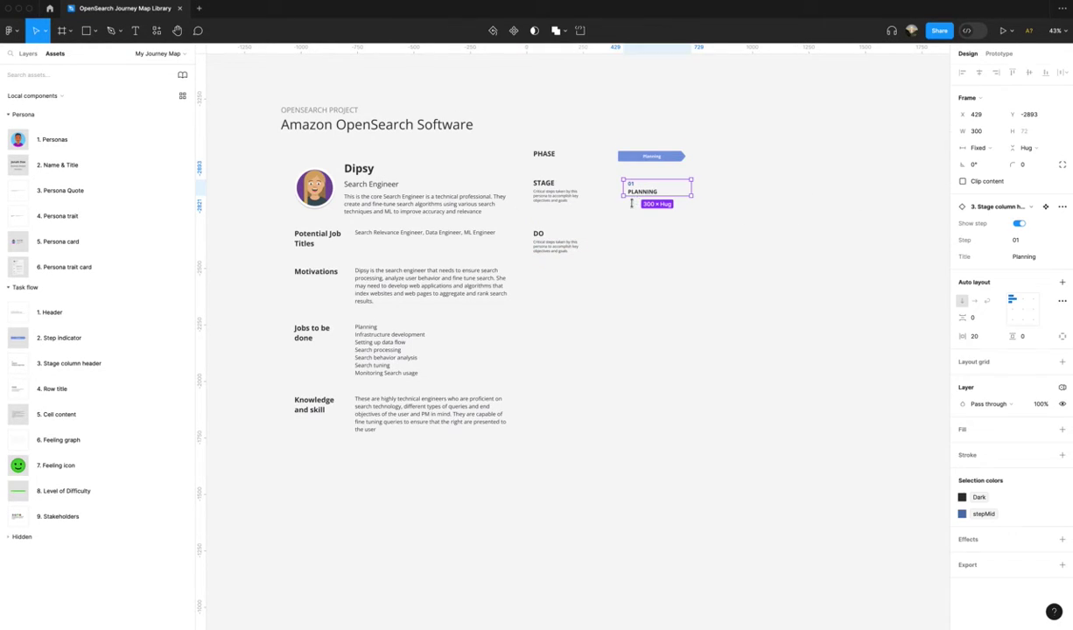
click(557, 244)
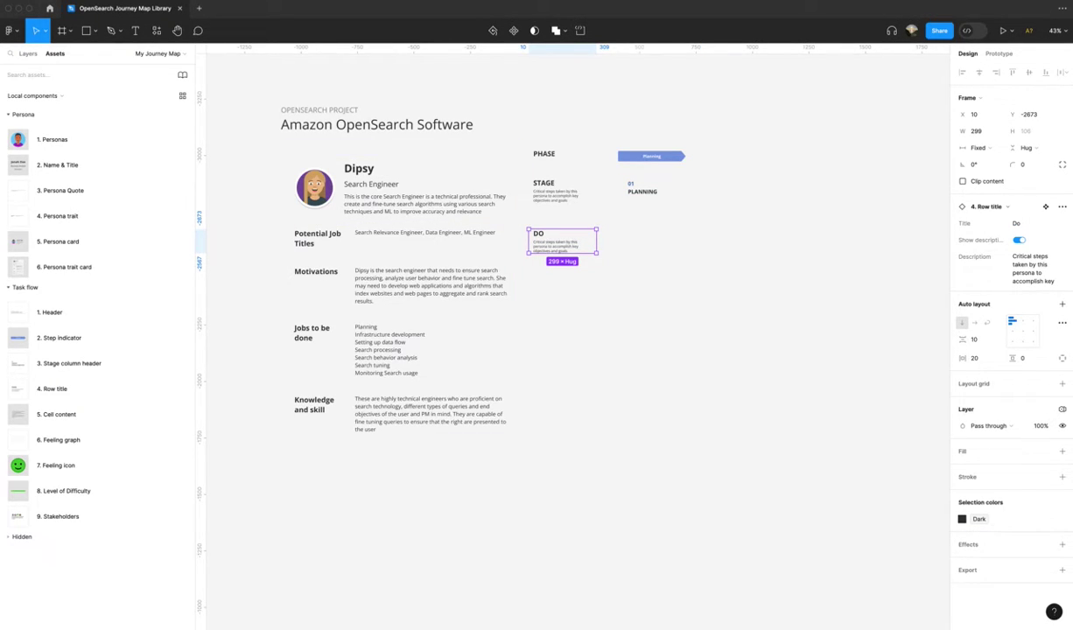
double_click(554, 250)
double_click(554, 249)
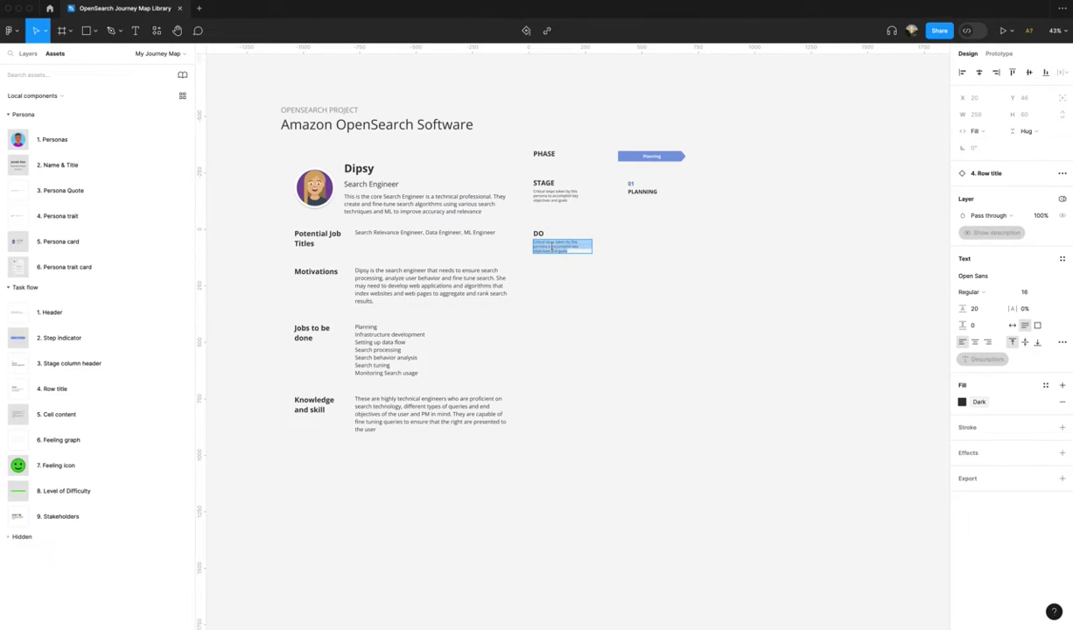
text(What actions does the persona take, what do they strive to accomplish and prioritize.)
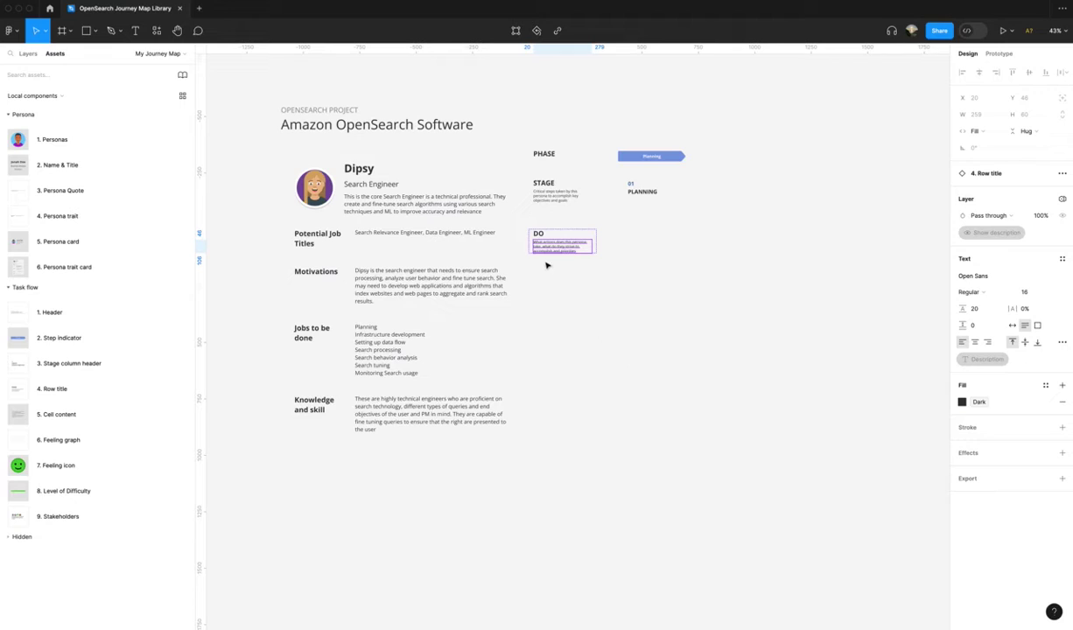
click(553, 271)
Duplicate the DO row title further down, retitle it Feel and paste its description
click(545, 248)
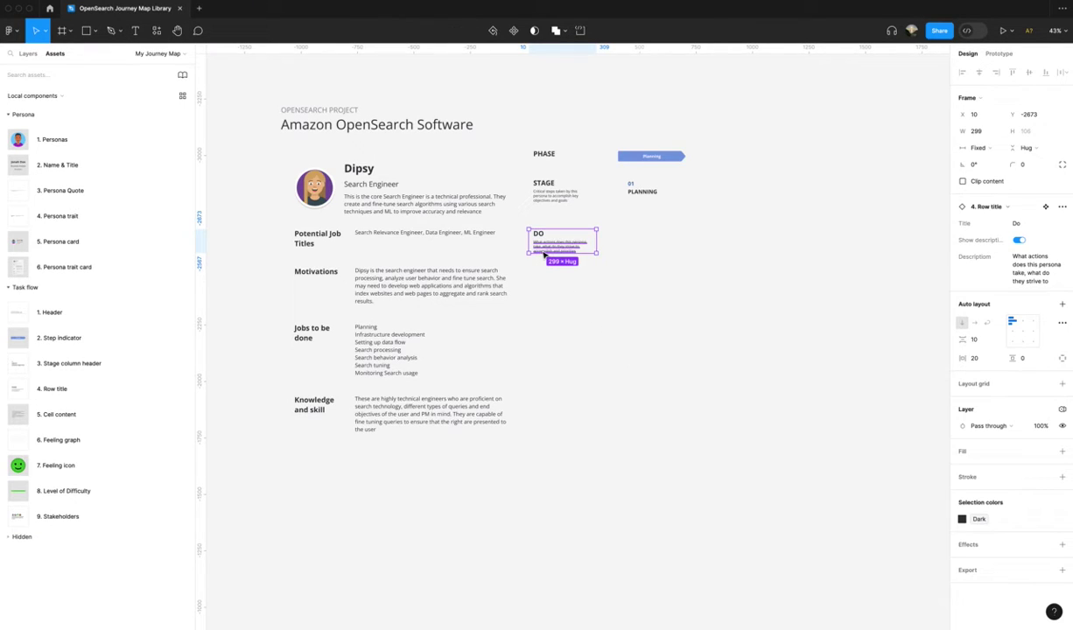
key(super+d)
drag(542, 249, 539, 306)
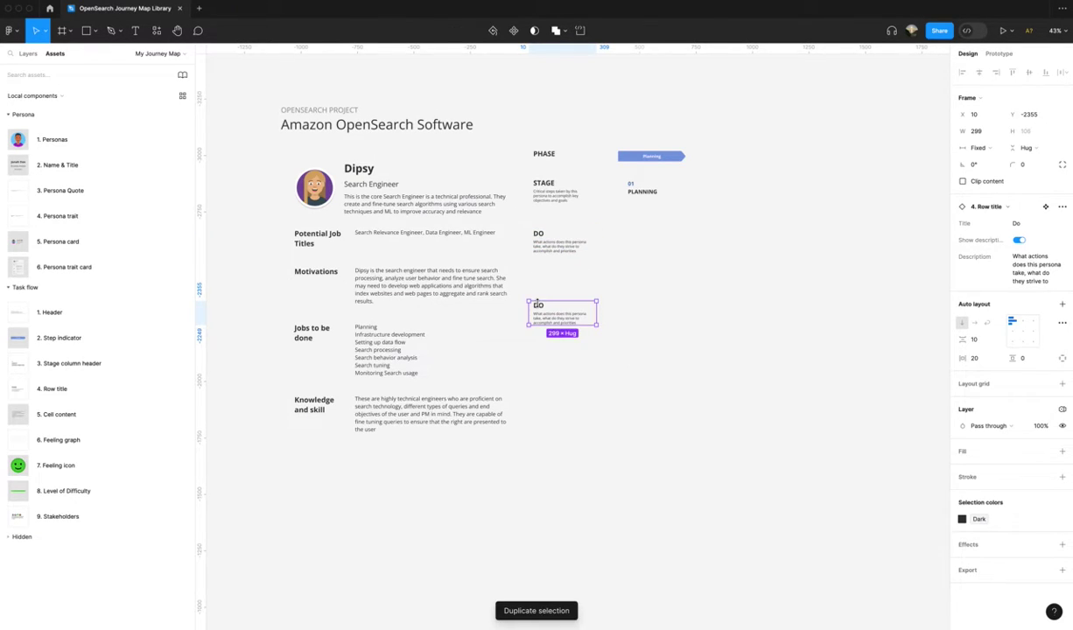
double_click(540, 306)
click(566, 341)
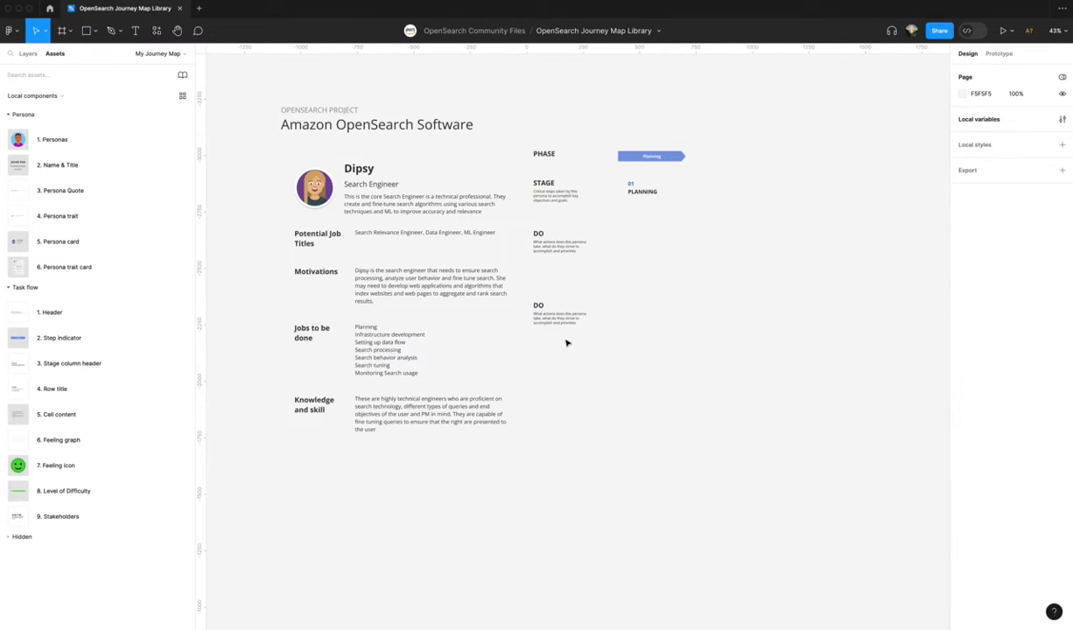
click(560, 320)
click(1017, 225)
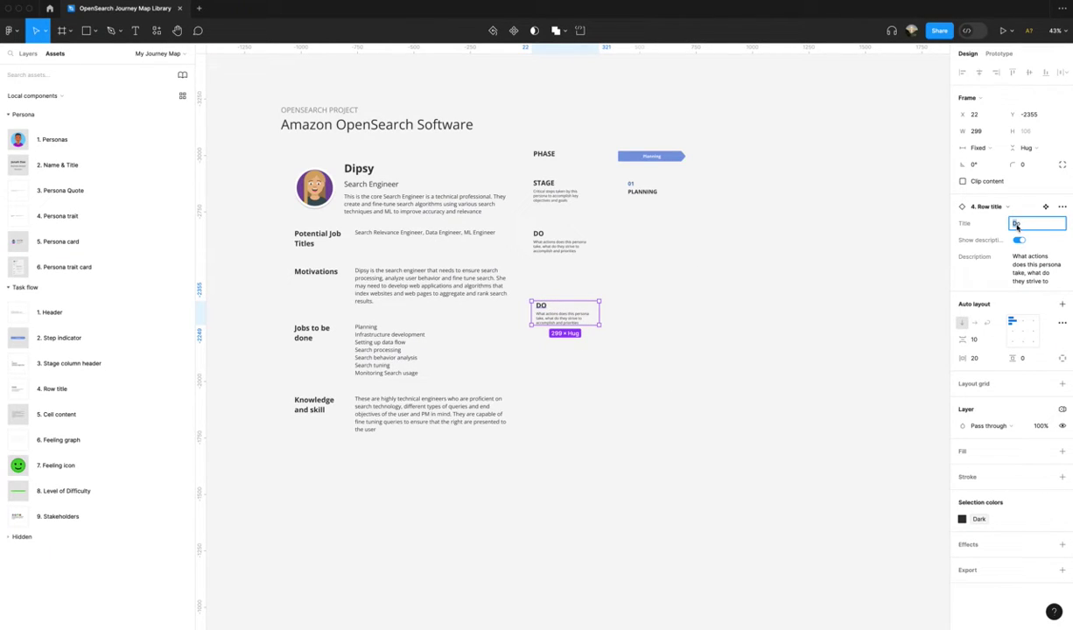
text(P)
text(eel)
key(Return)
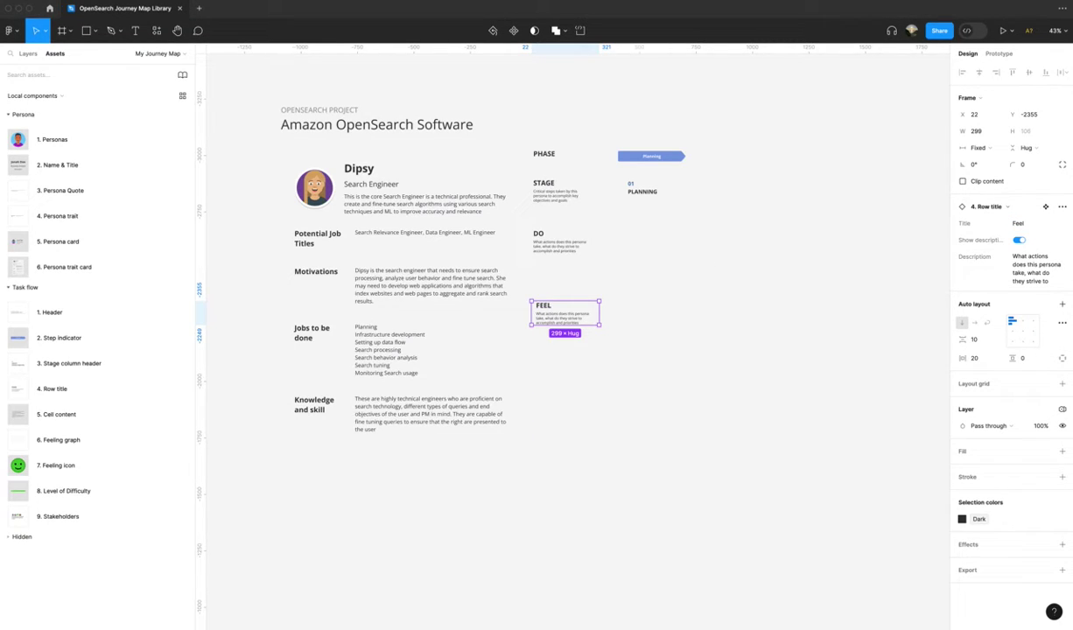
click(1036, 267)
text(Extent to which these steps are pleasurable or challenging)
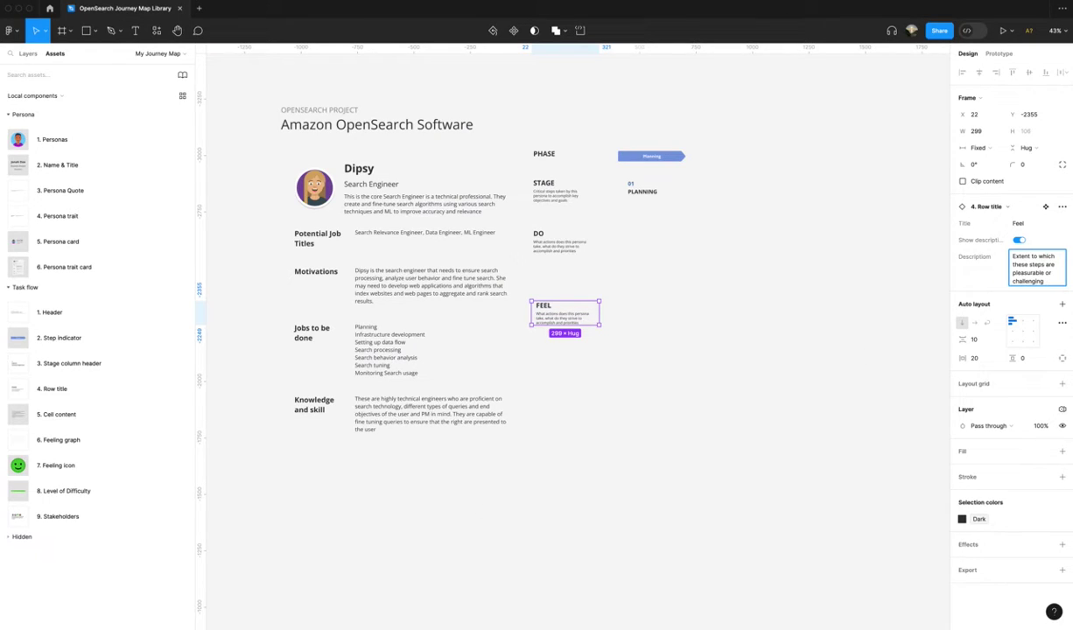
key(Return)
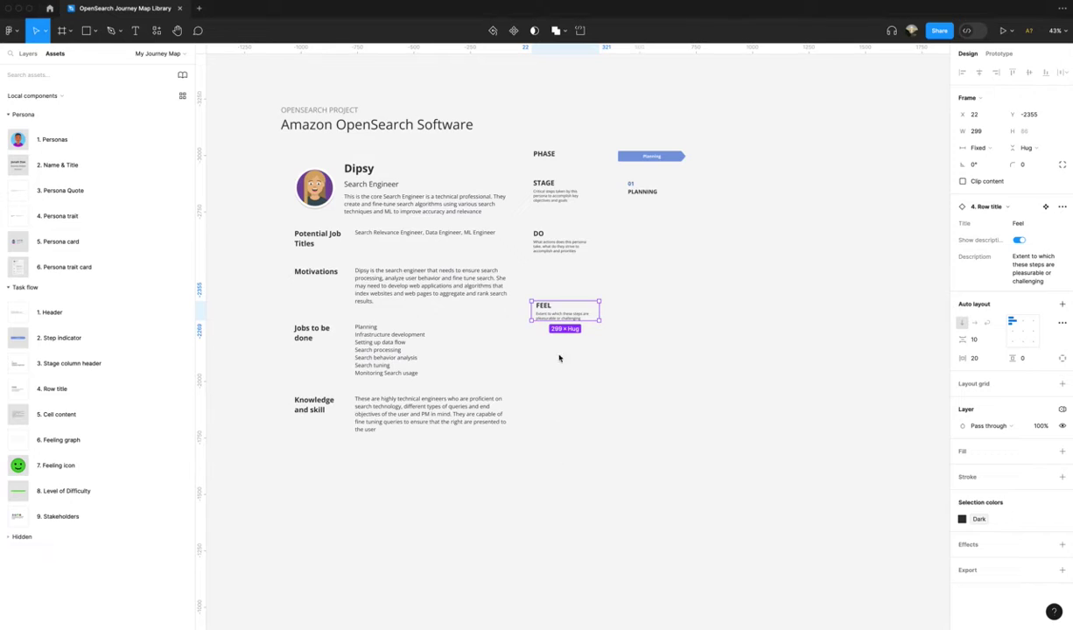
Add a Think row title below FEEL with its own pasted description
key(ctrl+d)
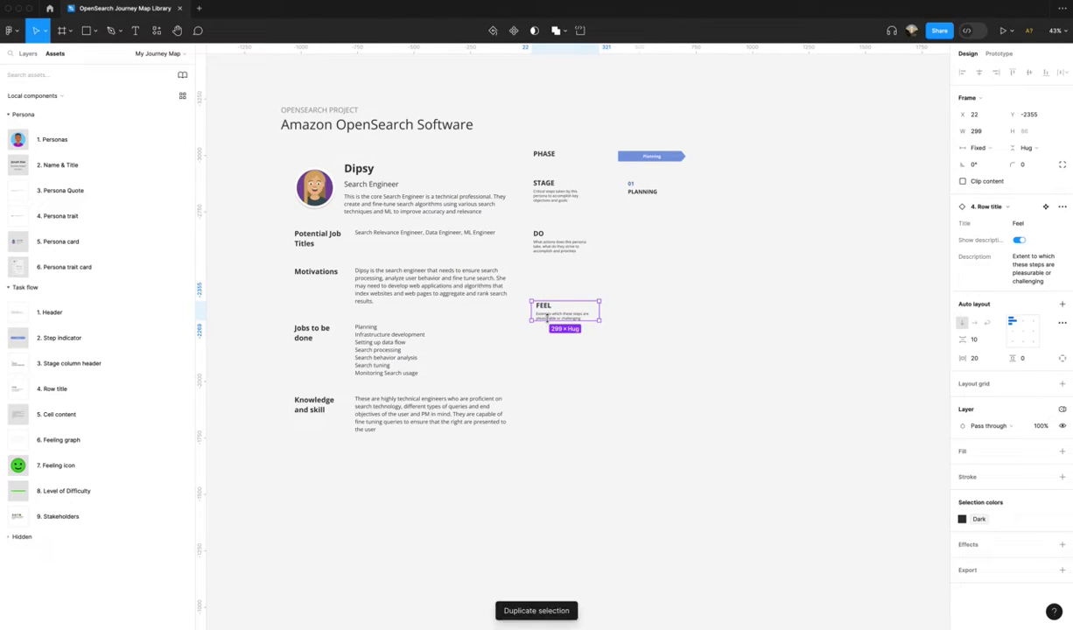
drag(549, 312, 556, 393)
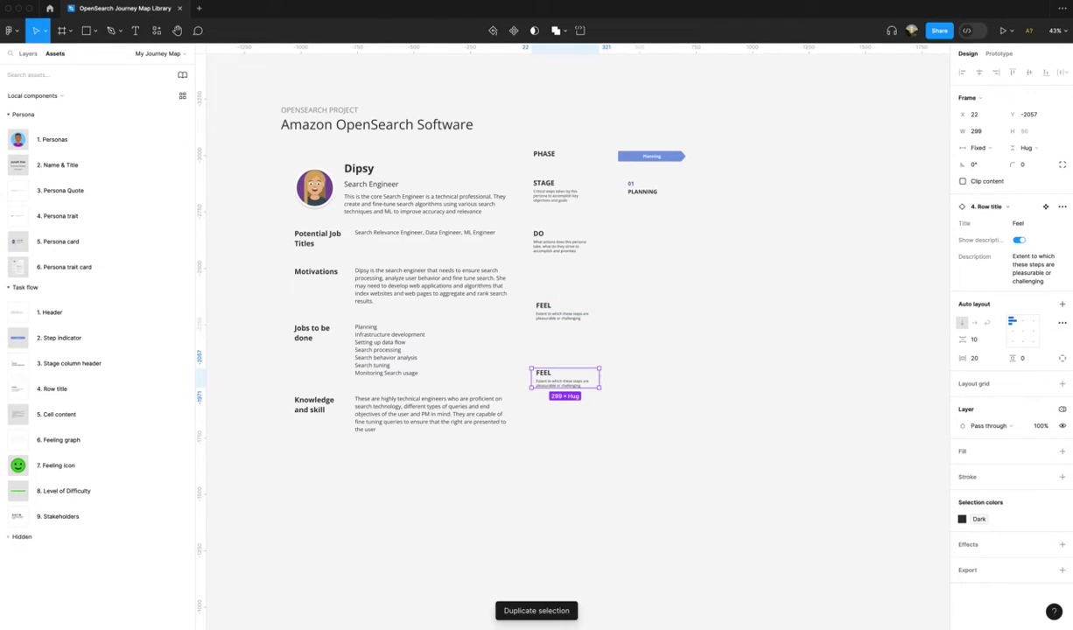
click(1025, 227)
text(T)
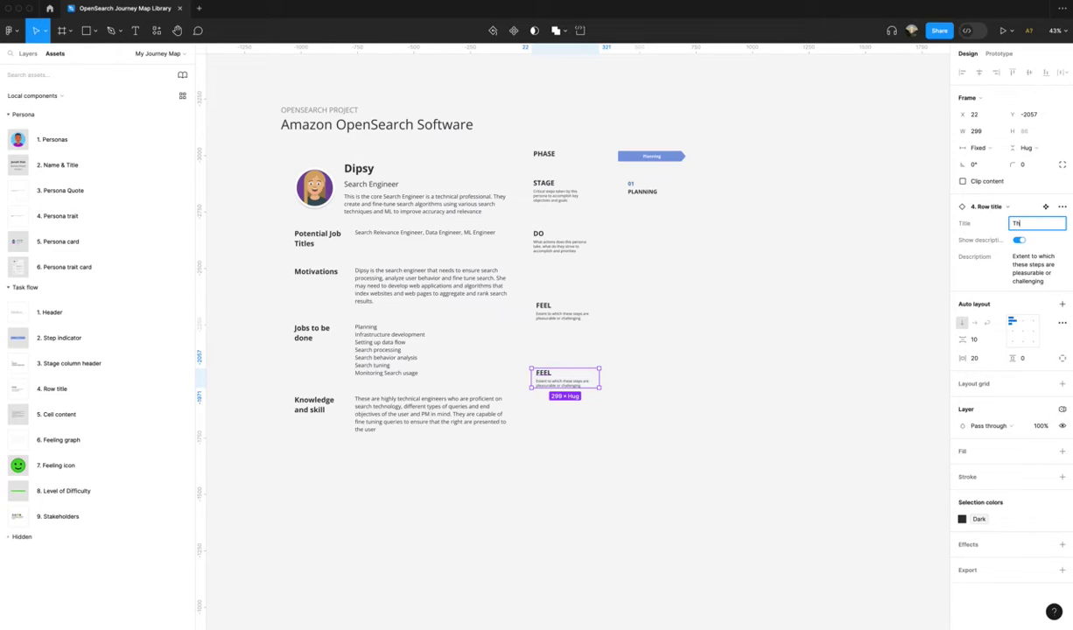
text(hink)
key(Tab)
key(ctrl+a)
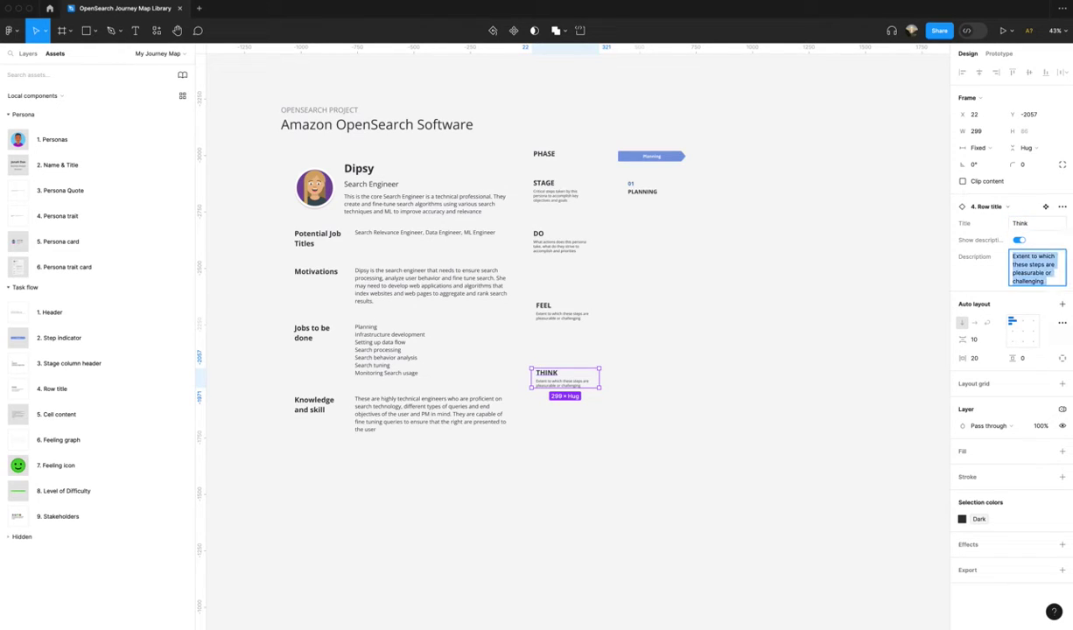
text(What does this persona think through this process?)
click(716, 475)
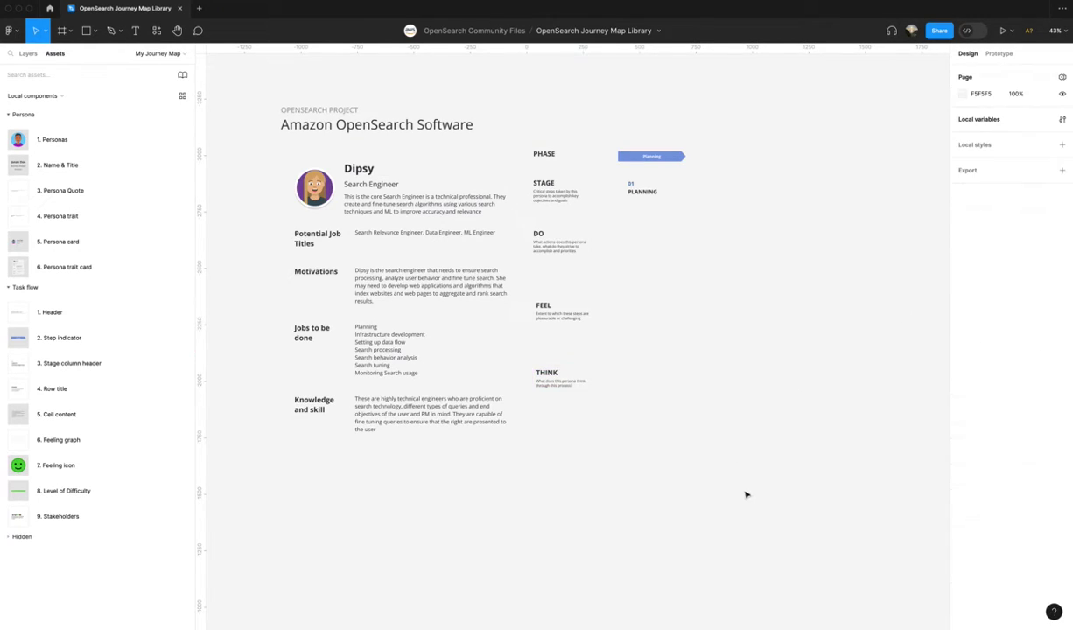
click(554, 383)
Duplicate the THINK card and retitle the copy Effort
key(ctrl+d)
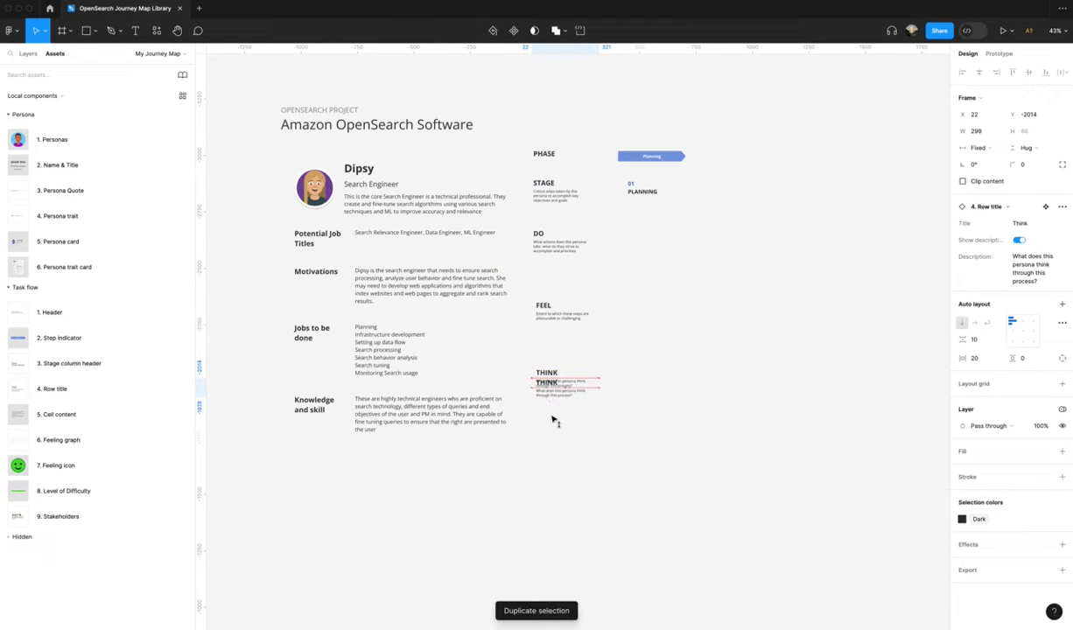
click(1028, 223)
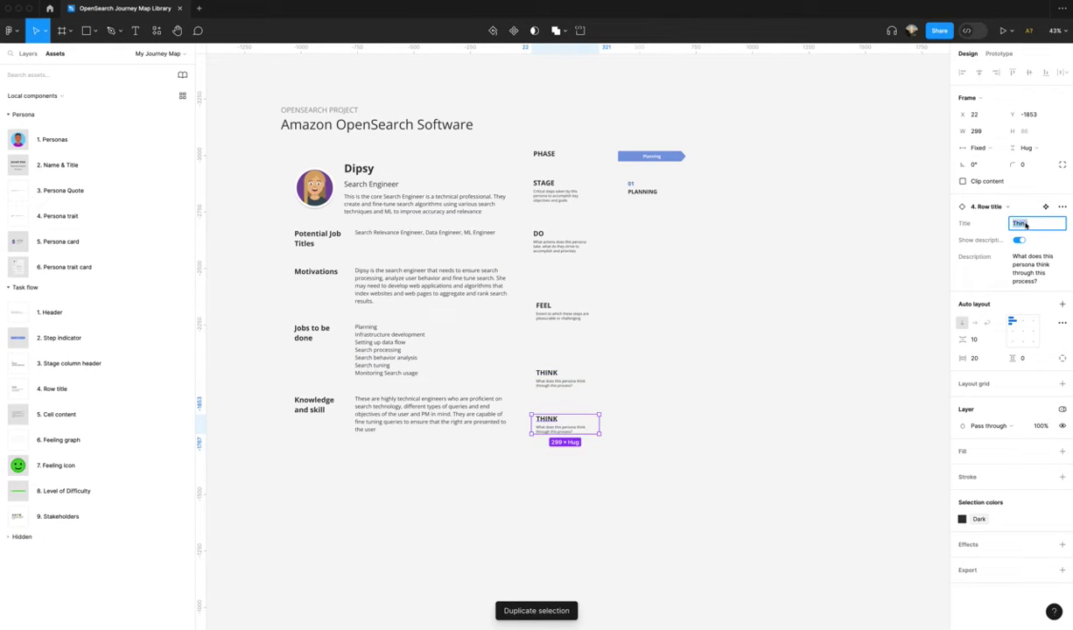
text(Effor)
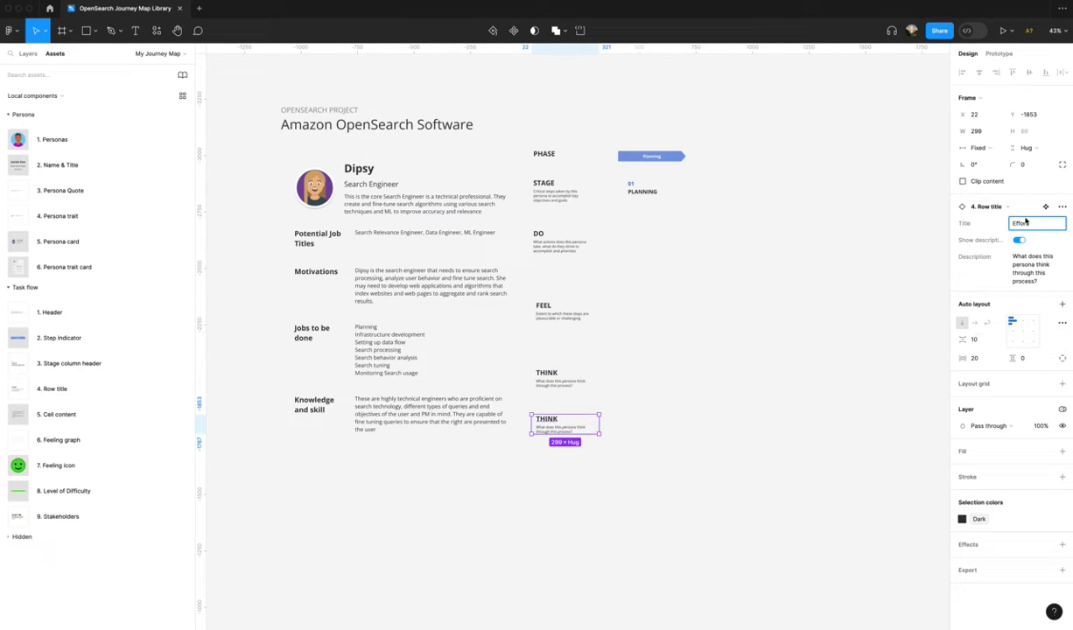
text(t)
key(Return)
click(586, 286)
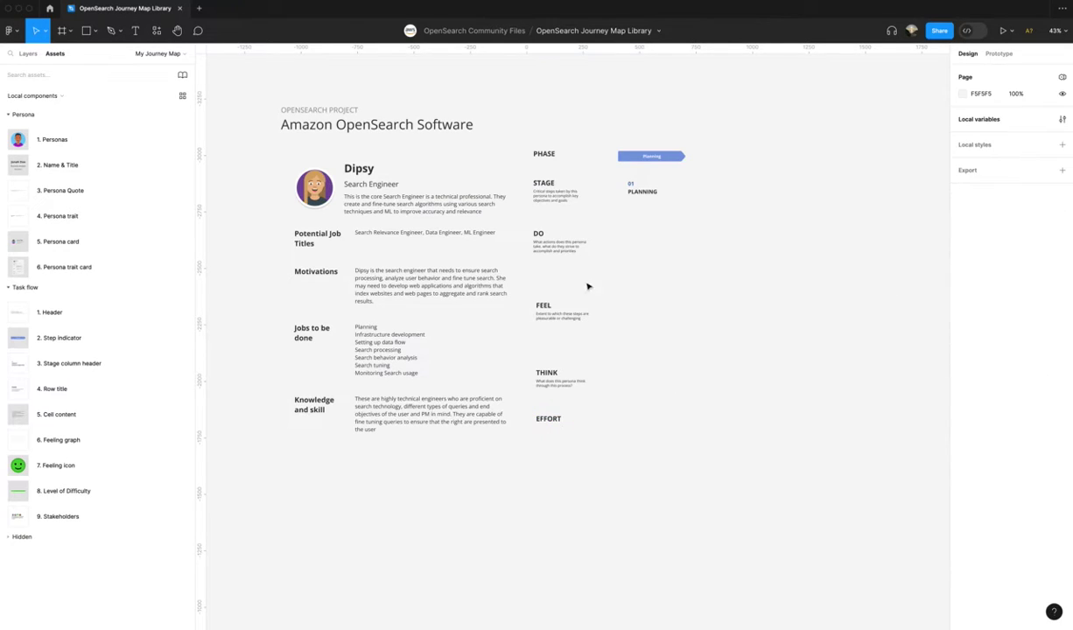
Left-align the six row-title cards and nudge the 01 PLANNING header slightly down-left
drag(518, 125, 568, 546)
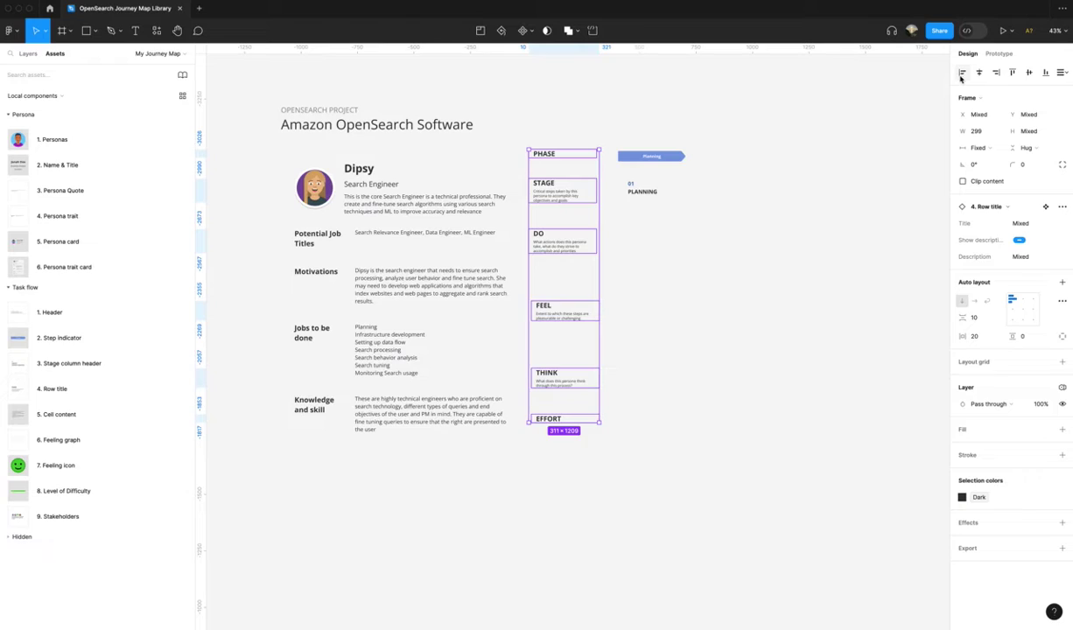
click(679, 385)
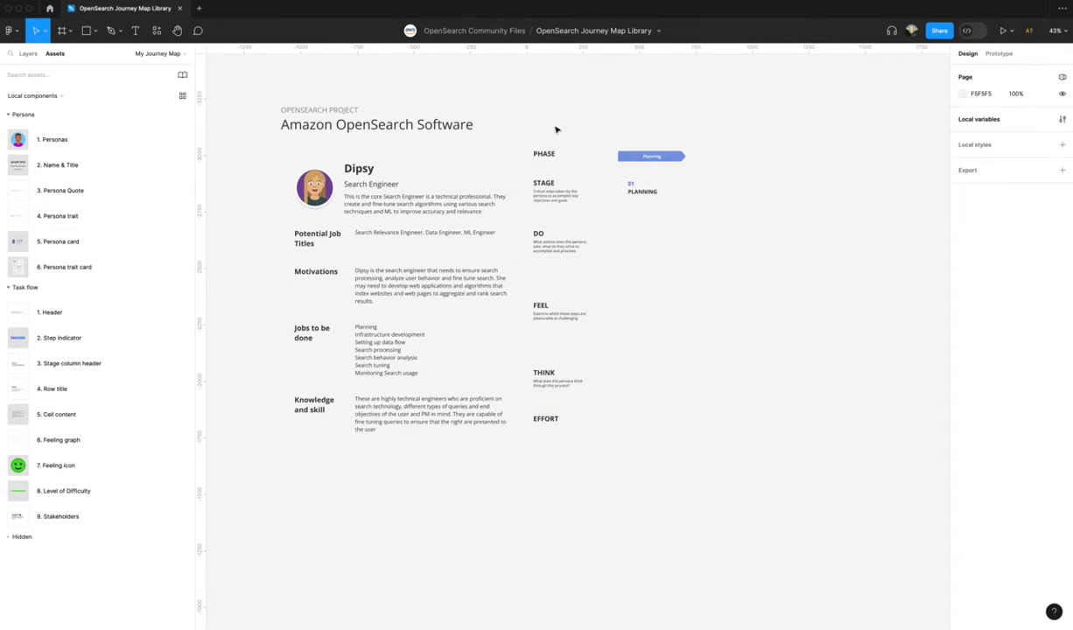
drag(553, 115, 527, 508)
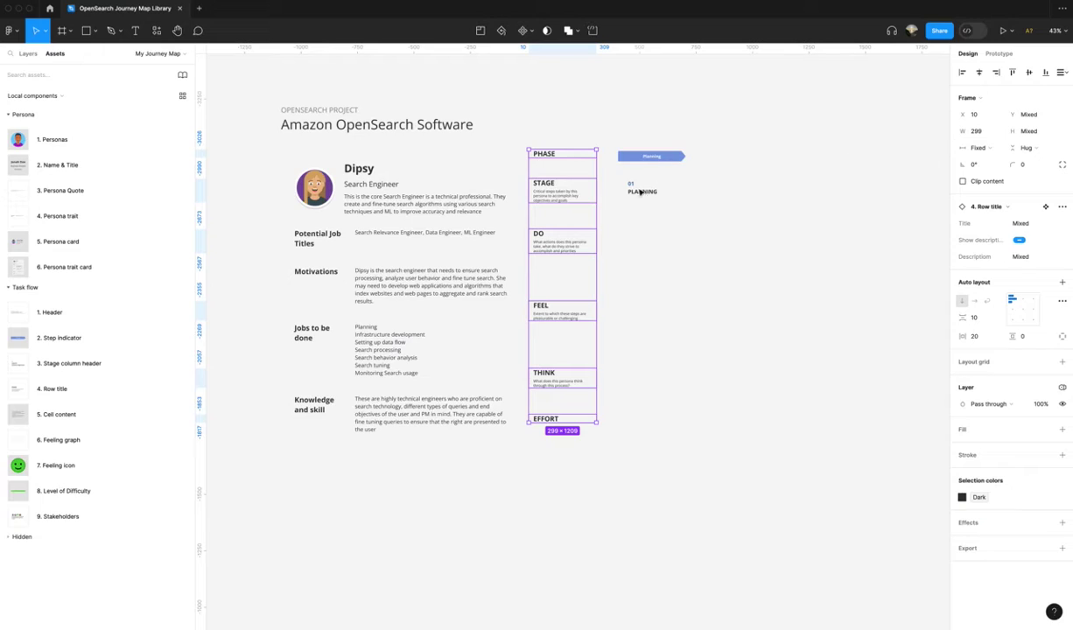
mouse_move(636, 195)
mouse_down()
mouse_move(631, 187)
mouse_move(628, 199)
mouse_up()
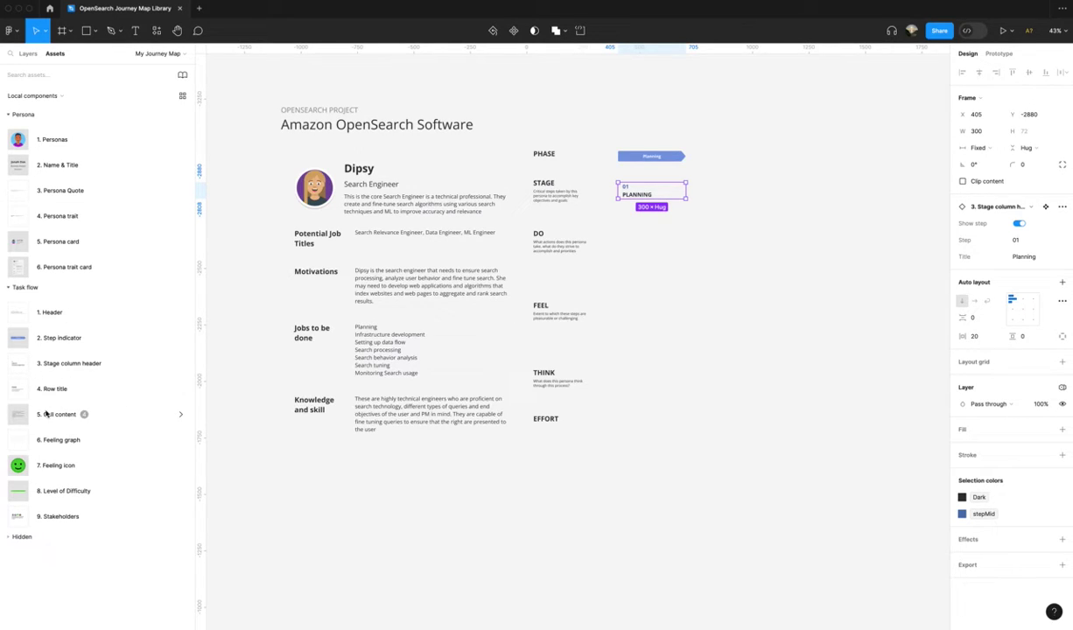
Place a Cell content block beside DO and paste the three bullet tasks into it
click(180, 96)
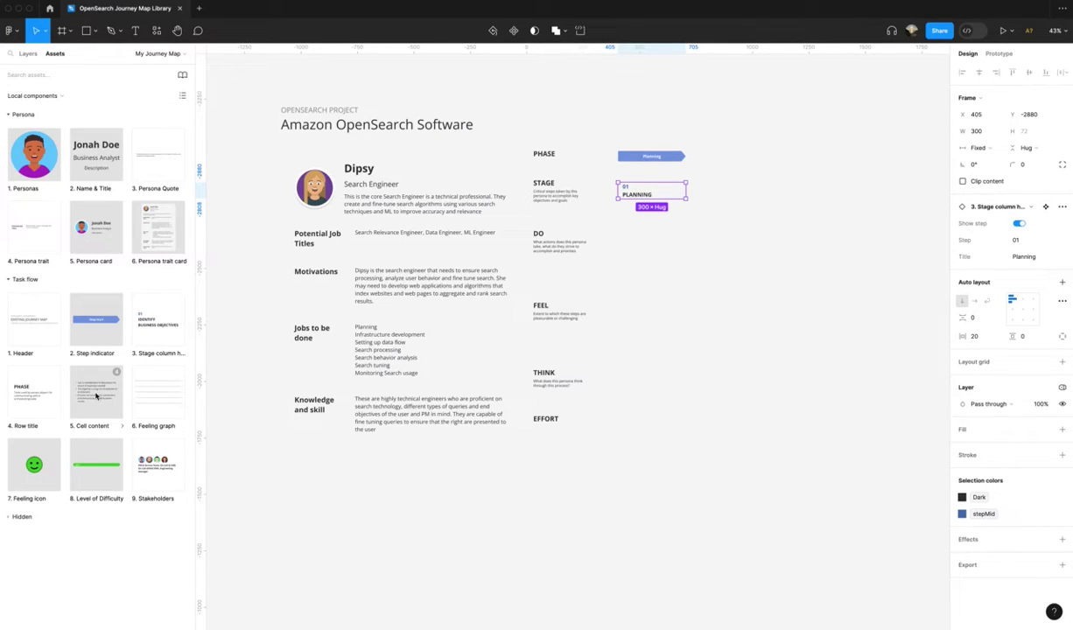
drag(96, 396, 641, 241)
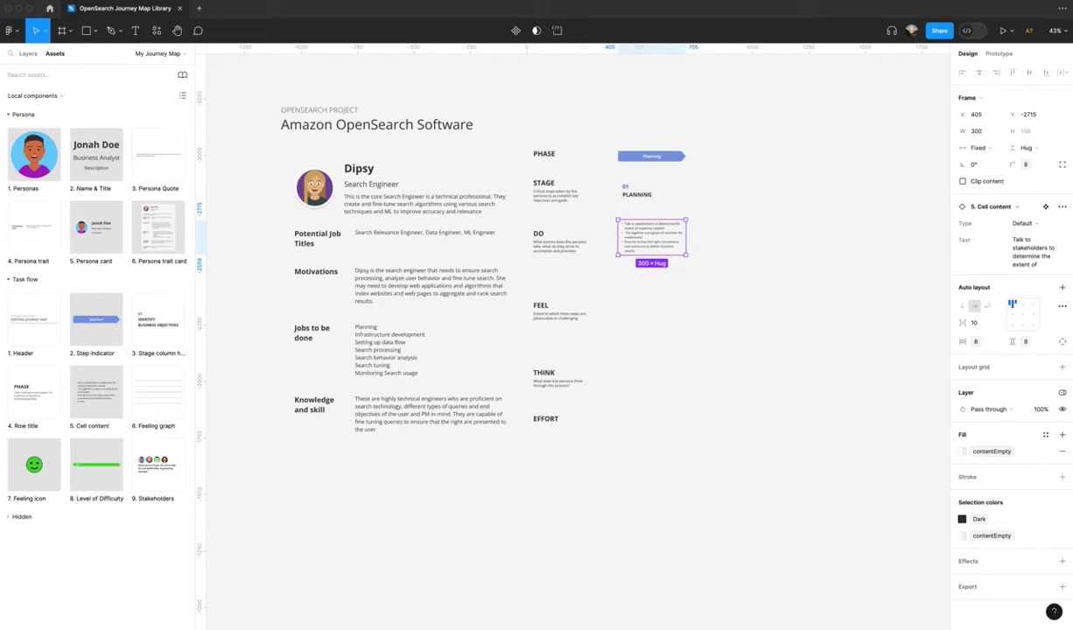
double_click(640, 239)
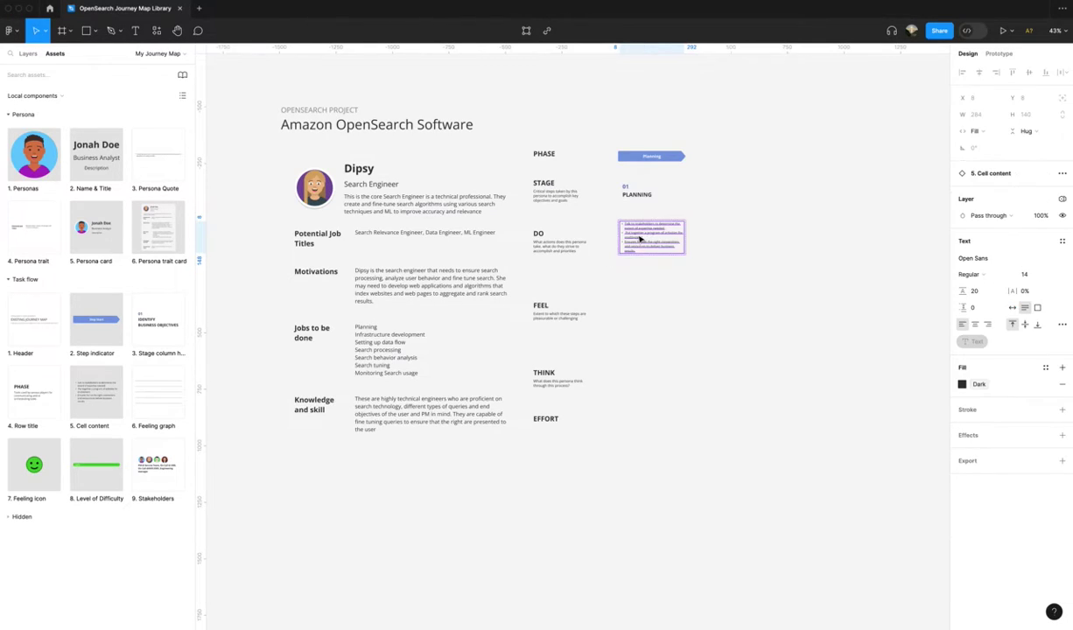
double_click(644, 242)
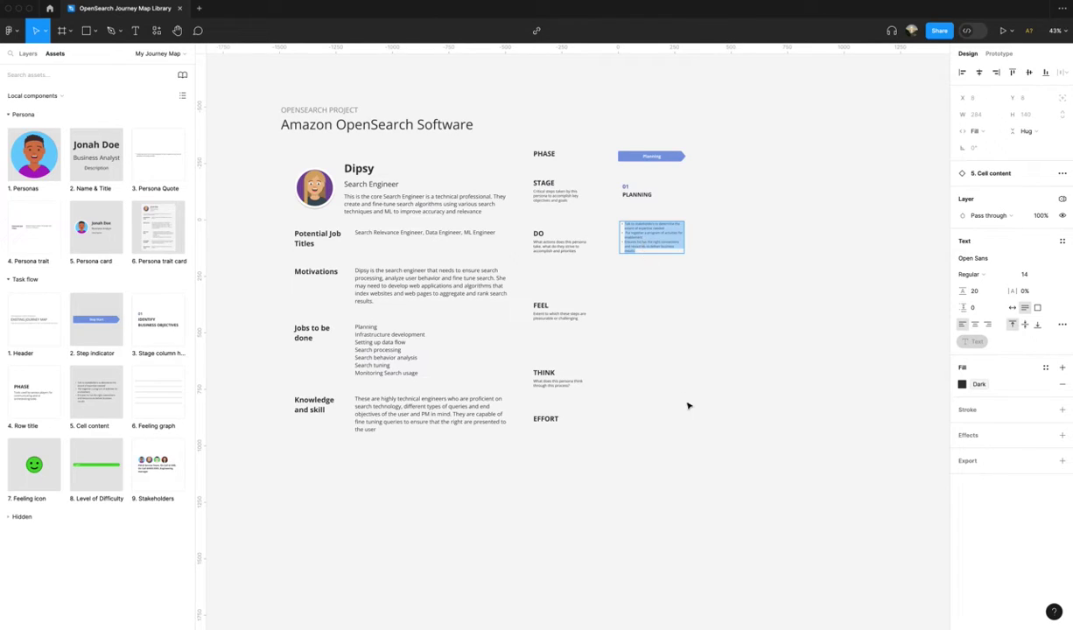
text(Choose a search algorithm Project planning Configuring the data architecture)
key(Escape)
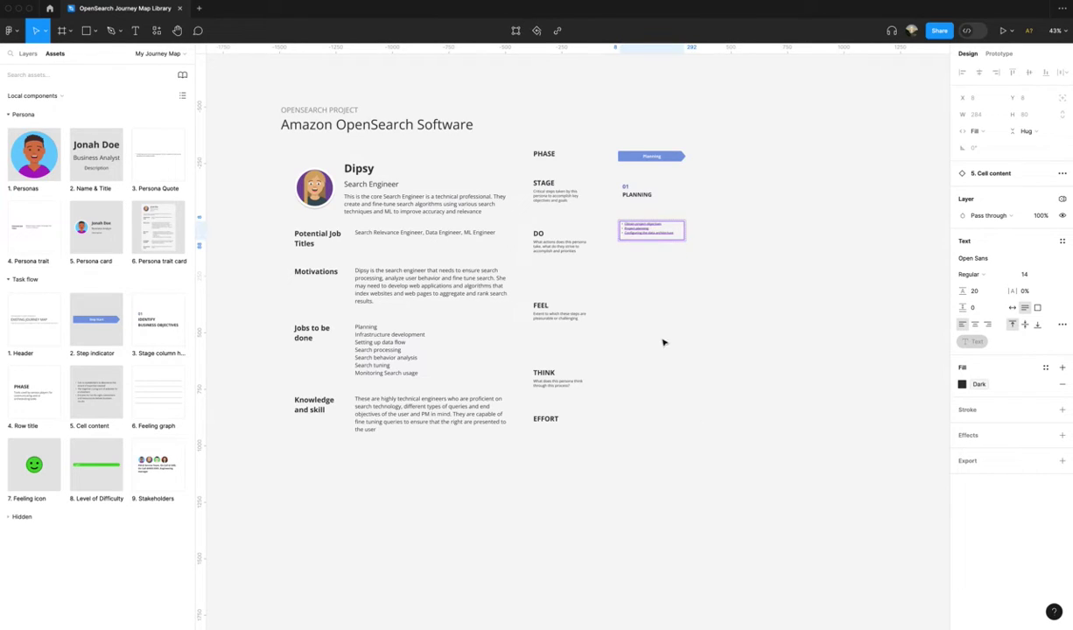
double_click(640, 236)
key(Right)
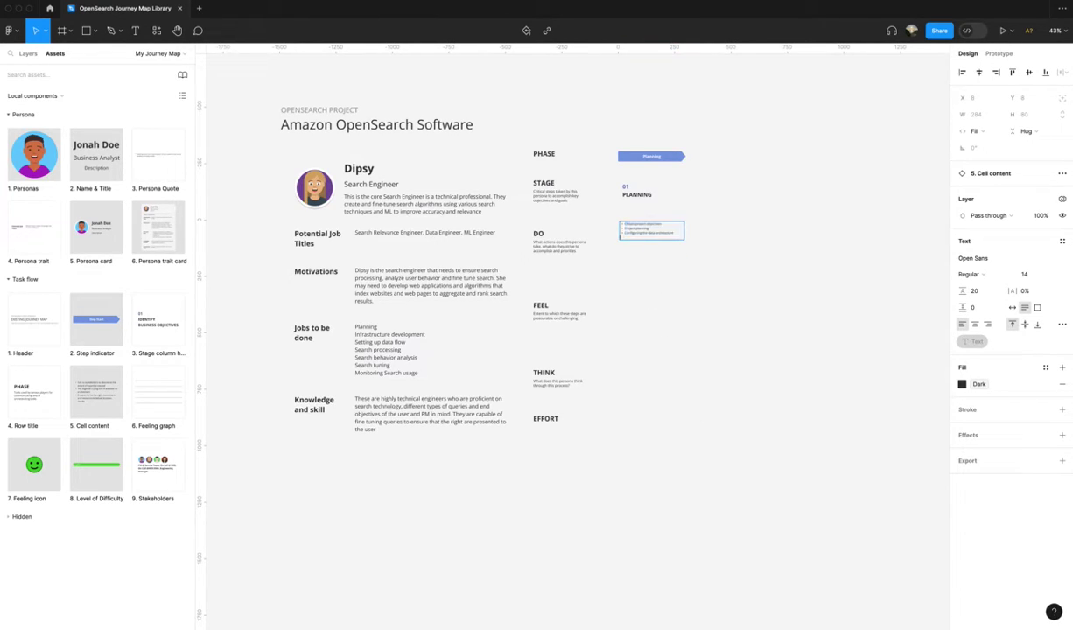
key(Escape)
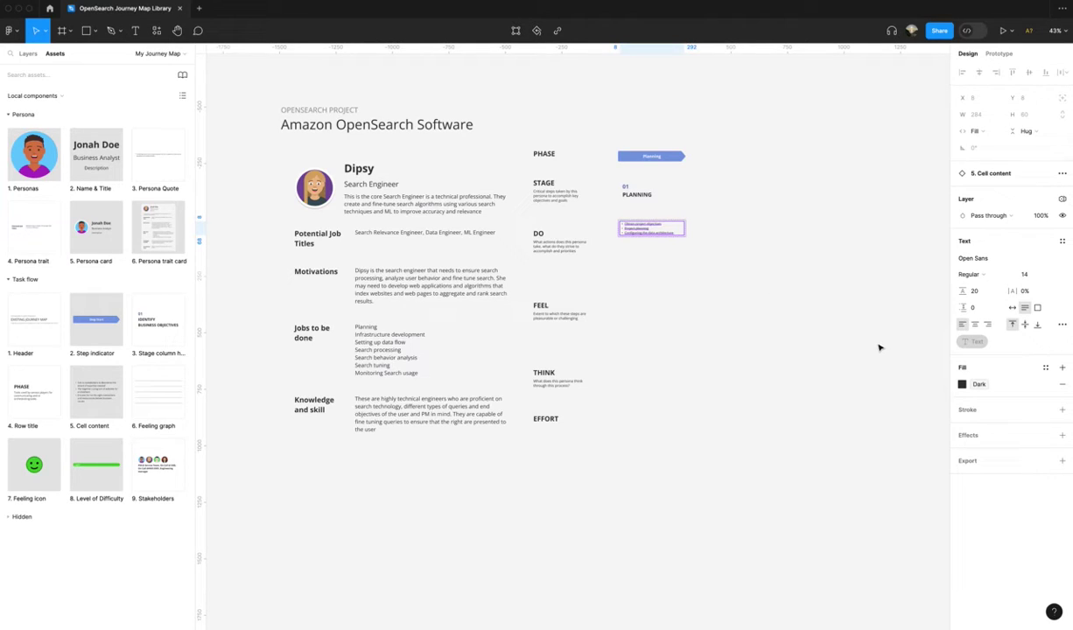
key(Escape)
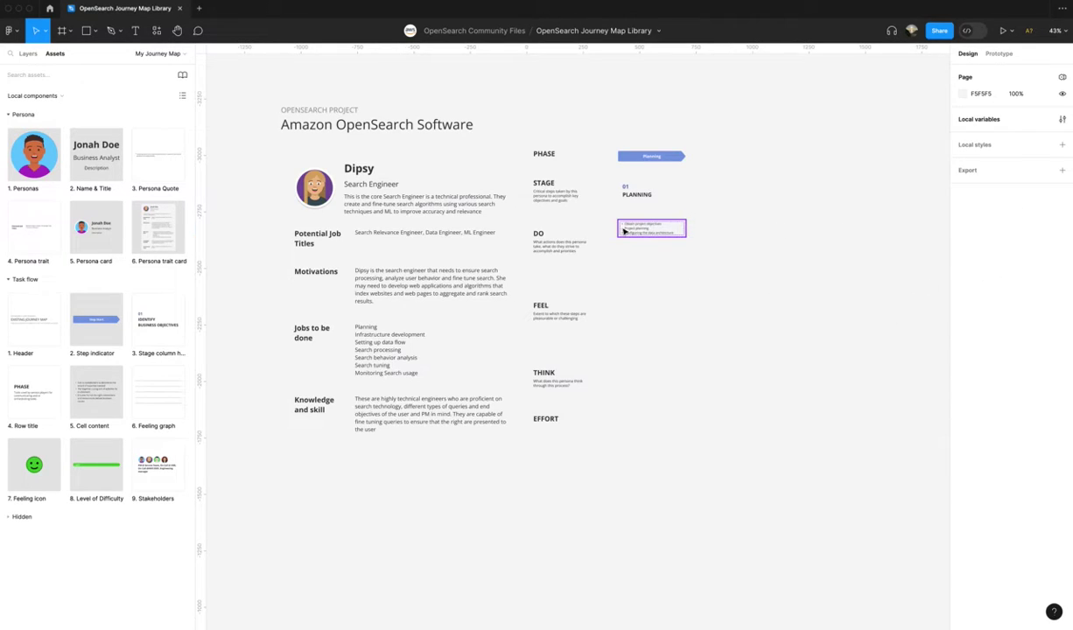
Try the Pain point, Opportunity and Highlight cell types, then set it back to Default
click(1029, 226)
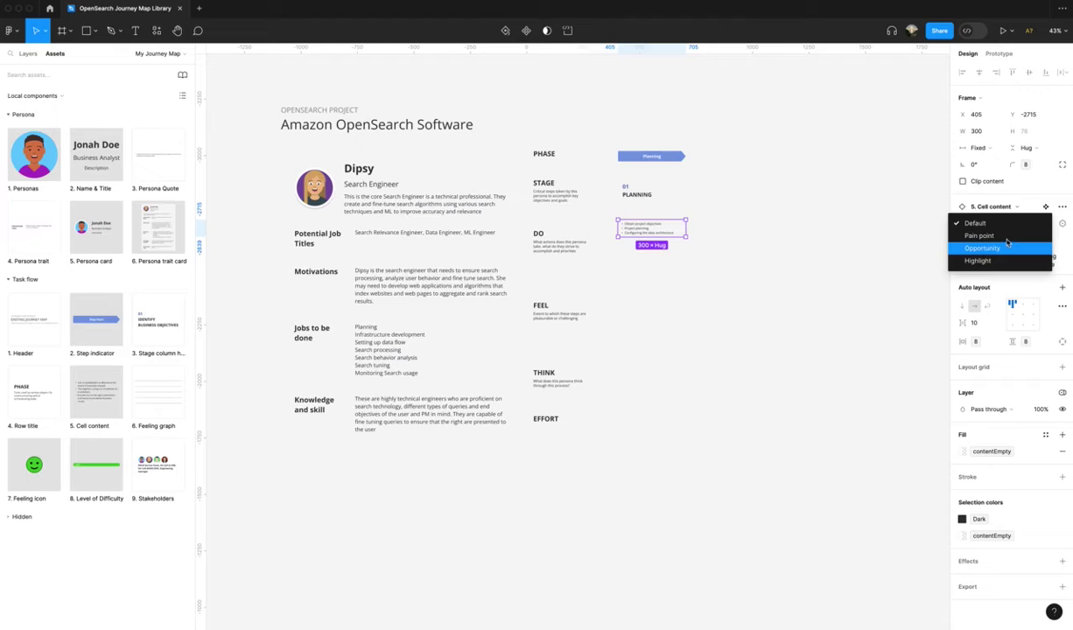
click(1024, 234)
click(1026, 226)
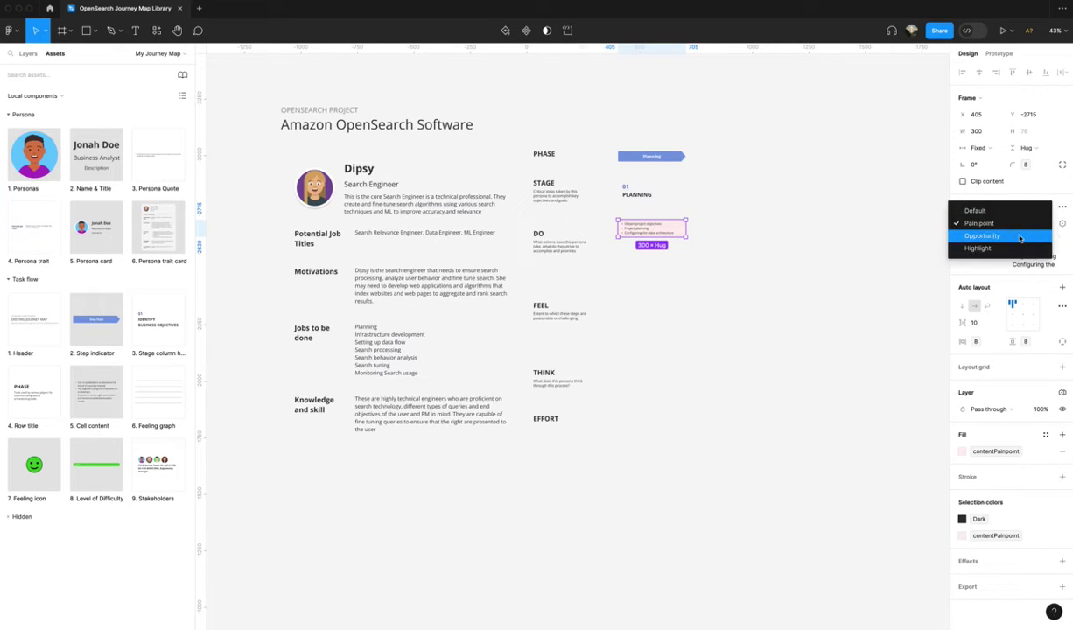
click(1024, 234)
click(1034, 224)
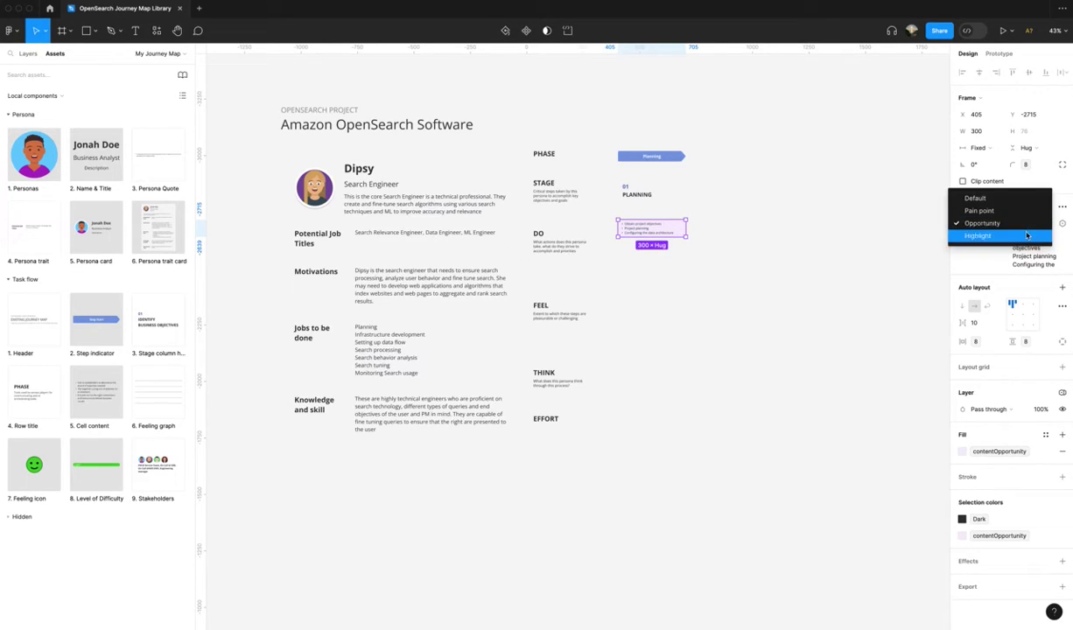
click(1027, 235)
click(1026, 224)
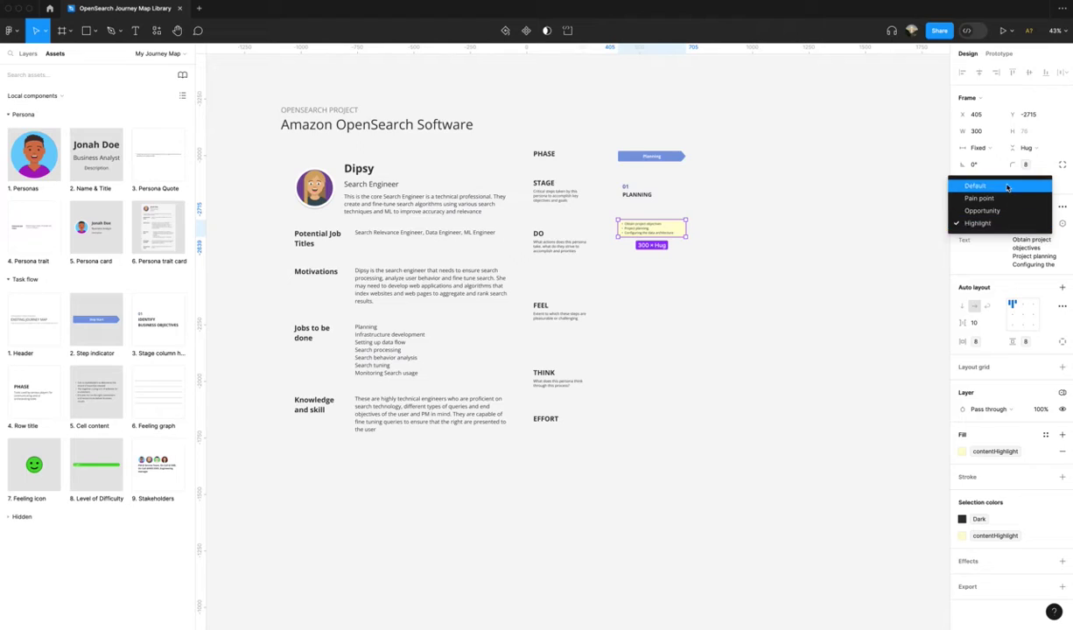
key(Return)
click(827, 276)
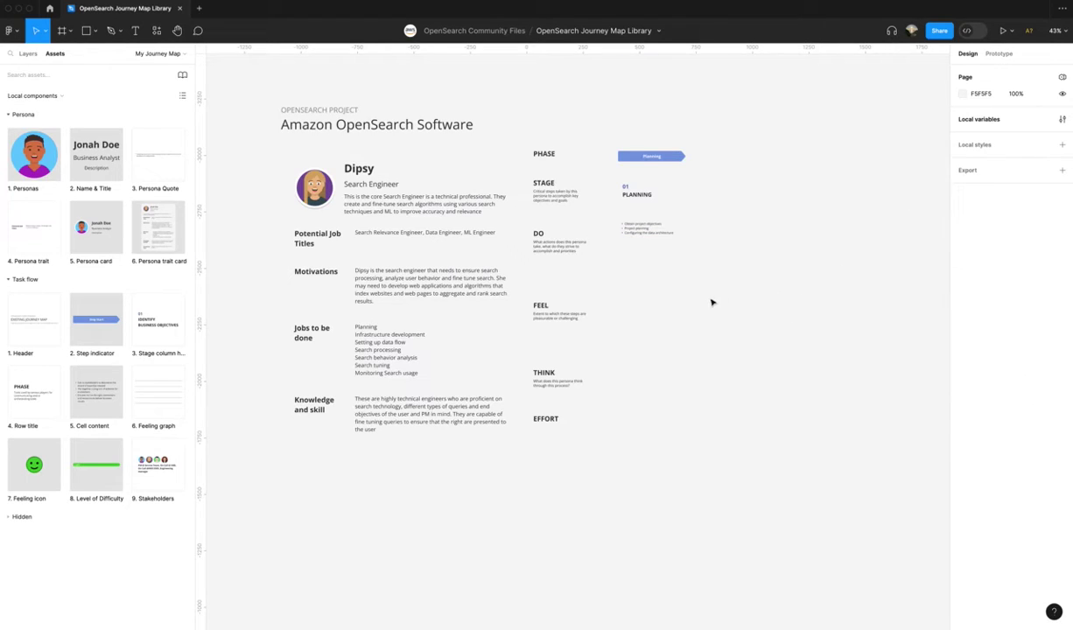
Add a green Feeling icon and a Feeling graph to the FEEL row, icon placed on the graph
drag(35, 464, 658, 302)
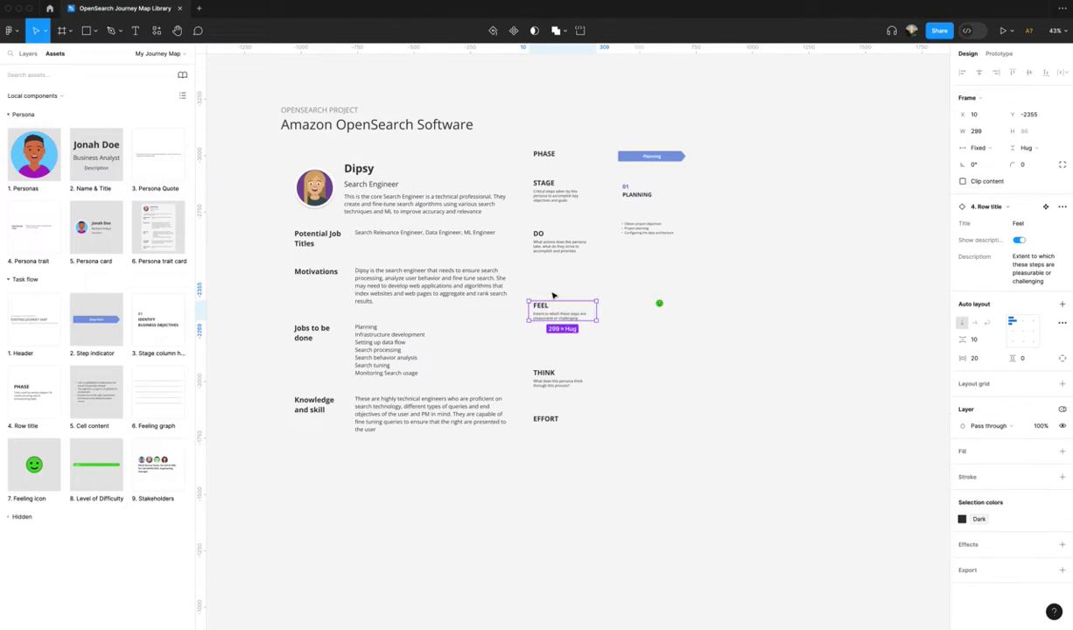
drag(556, 302, 582, 306)
drag(661, 305, 644, 286)
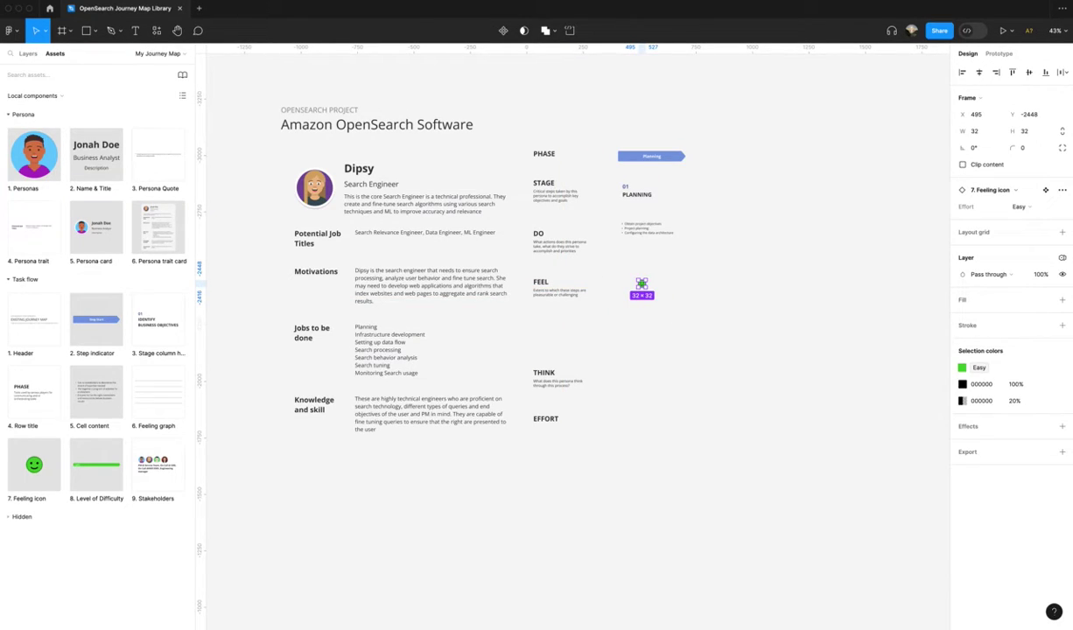
drag(162, 374, 648, 336)
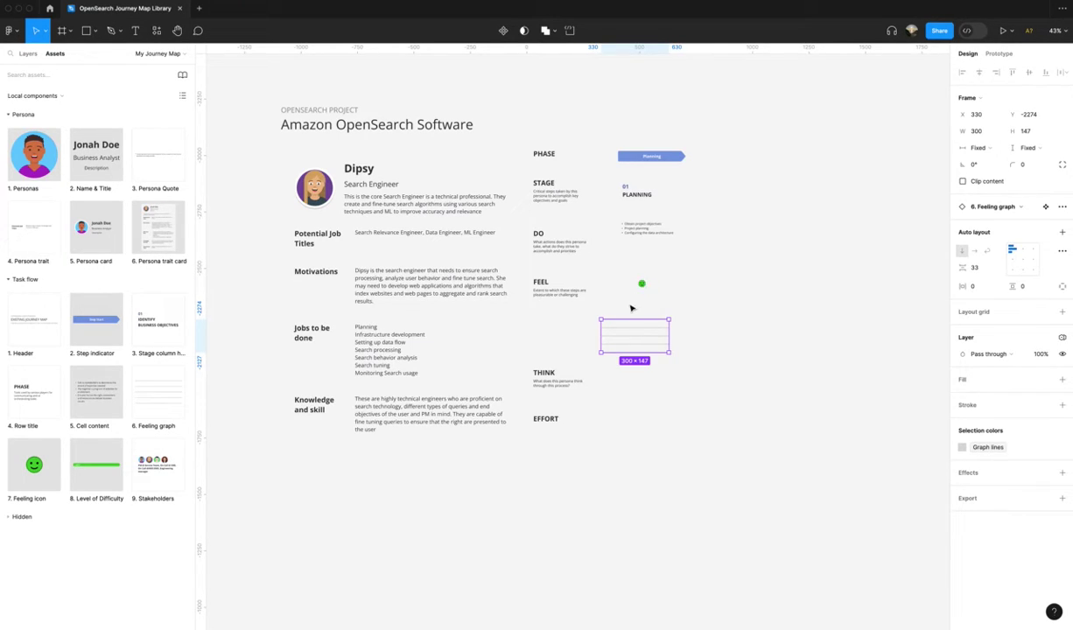
mouse_move(641, 285)
mouse_down()
mouse_move(646, 357)
mouse_move(641, 340)
mouse_move(630, 350)
mouse_move(630, 296)
mouse_up()
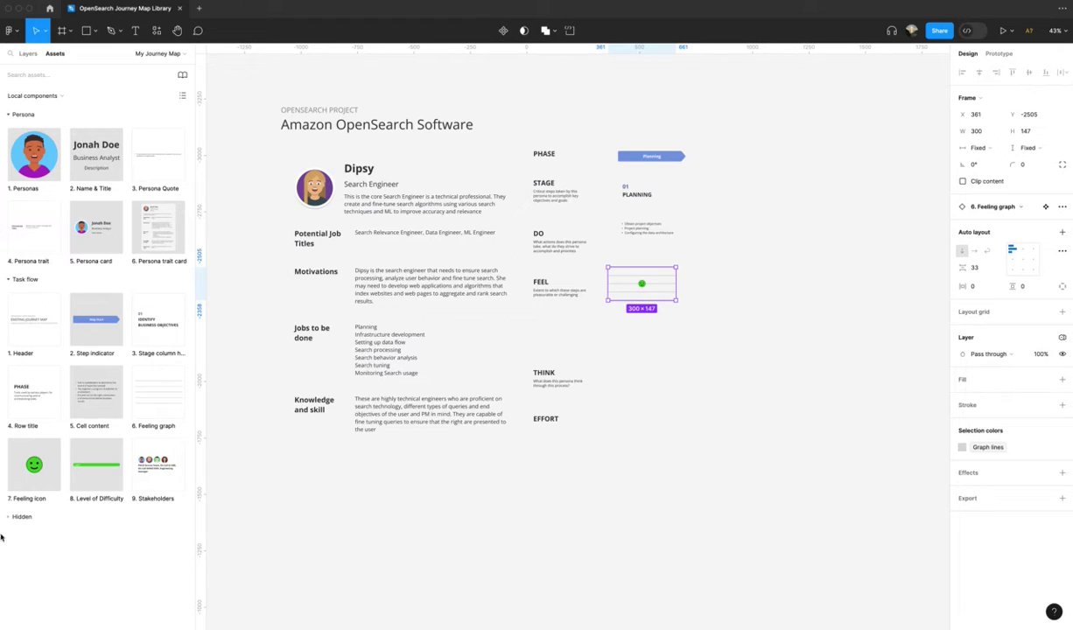
click(493, 549)
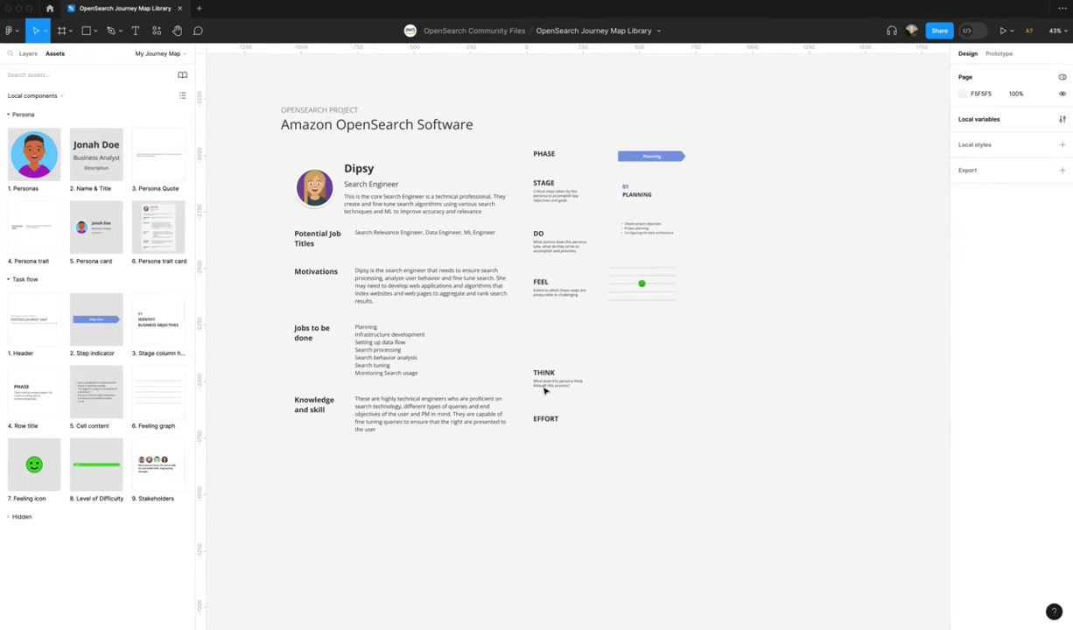
Copy the DO cell into the THINK row and replace its bullets with the persona quote
drag(544, 371, 545, 353)
click(632, 221)
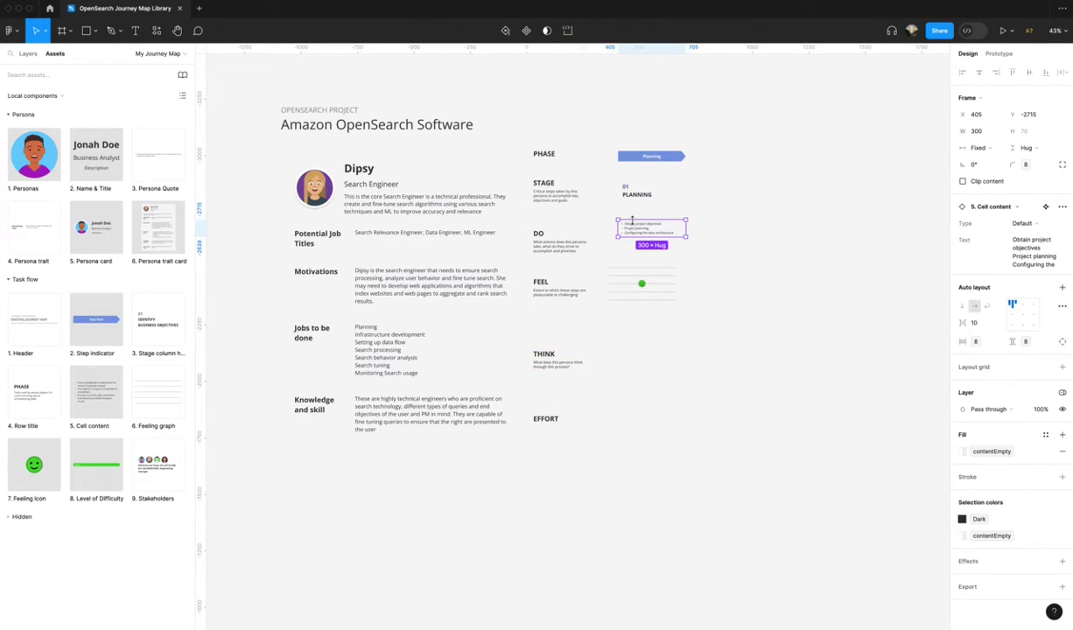
drag(637, 226, 631, 356)
double_click(630, 355)
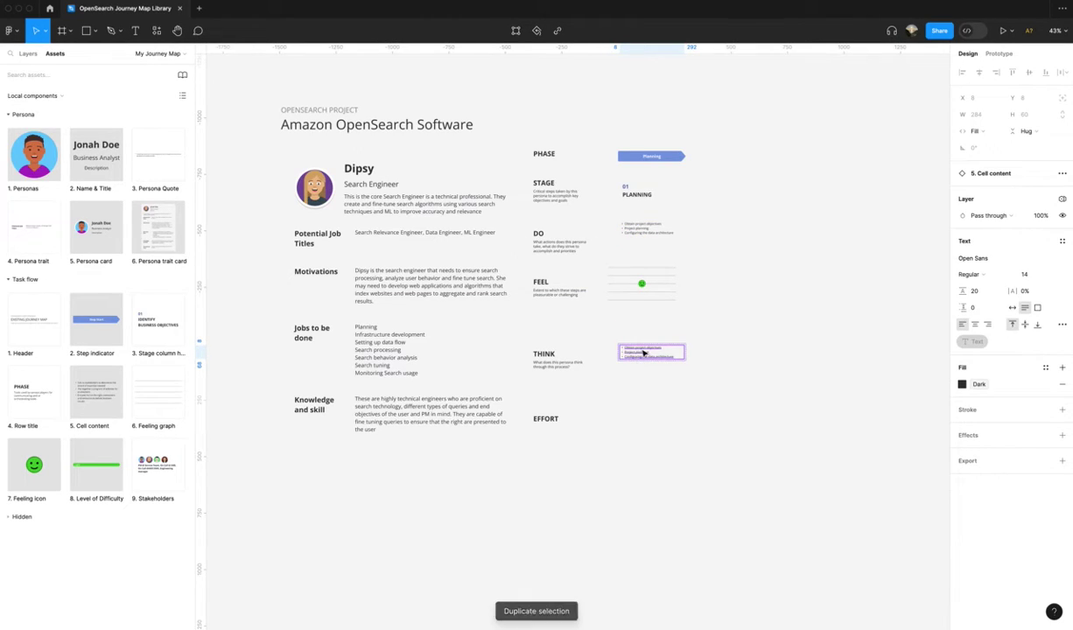
double_click(640, 352)
text("People misunderstood the amount of understanding you need, when you set up a solution")
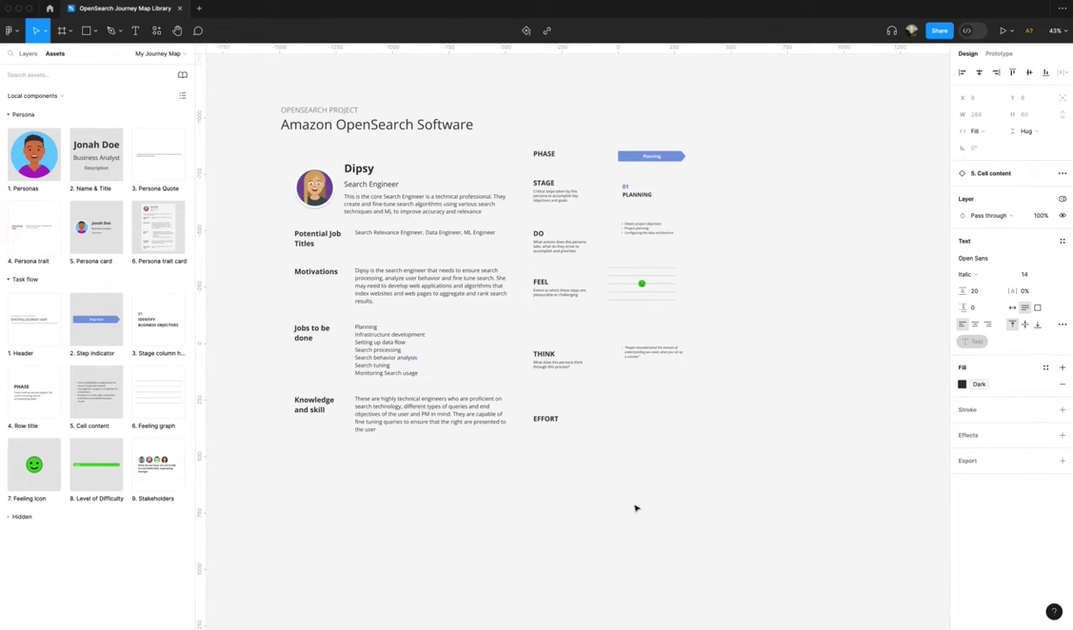
key(Escape)
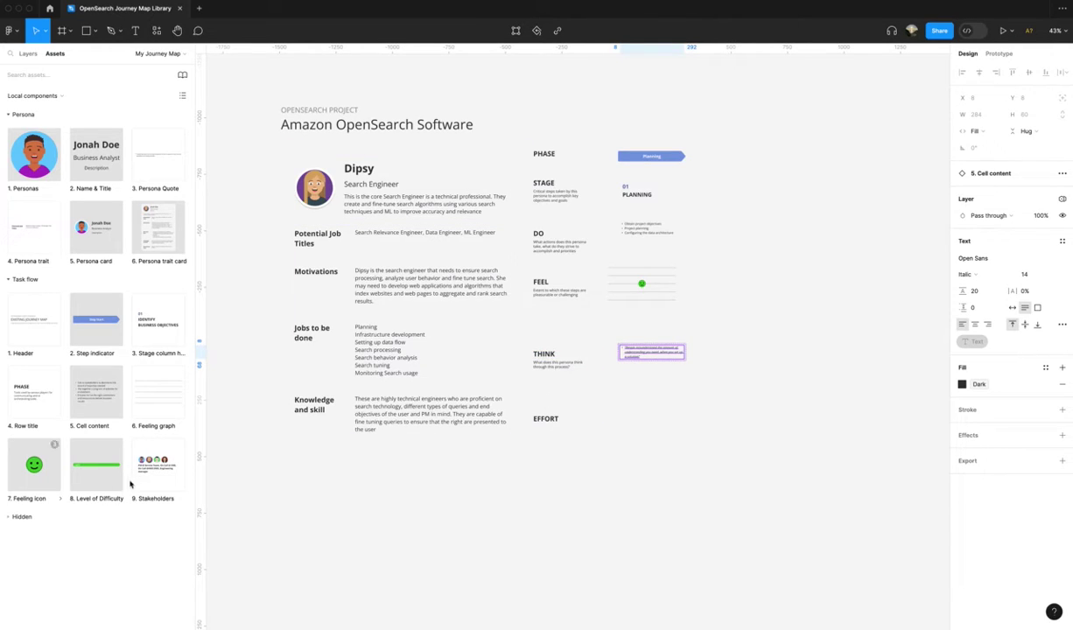
Add a Level of Difficulty bar to the EFFORT row and line the EFFORT label up with it
drag(89, 464, 643, 412)
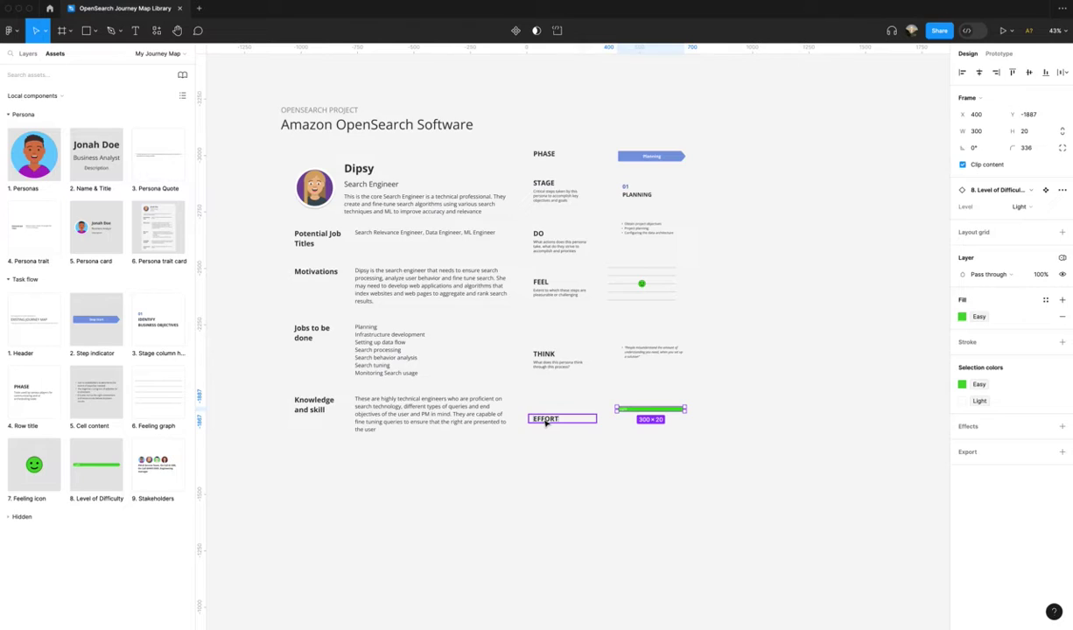
drag(545, 422, 548, 413)
click(573, 456)
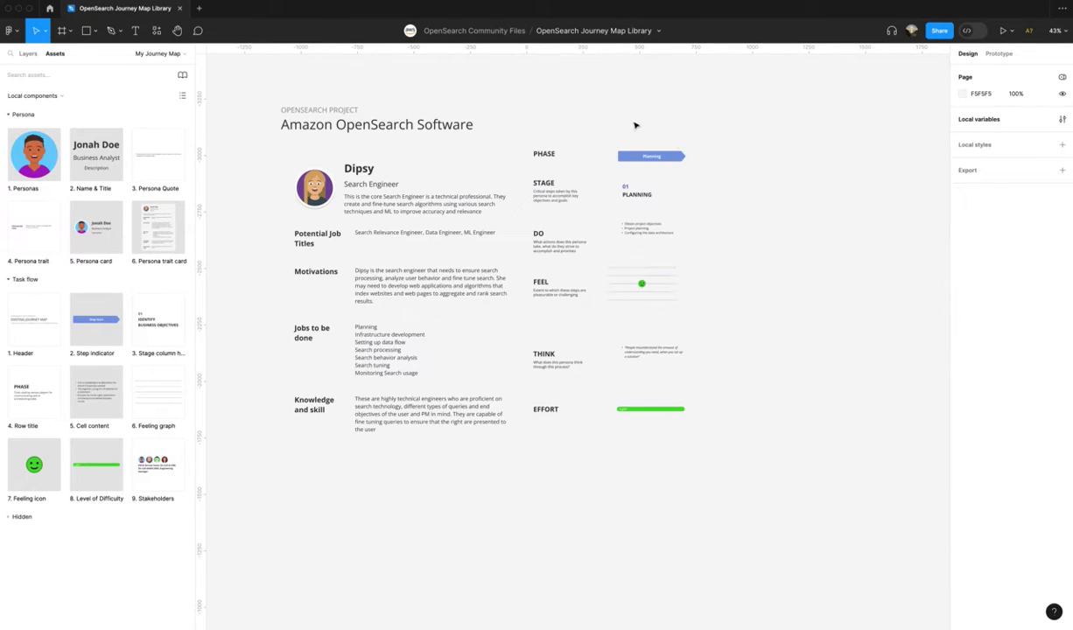
drag(634, 124, 673, 455)
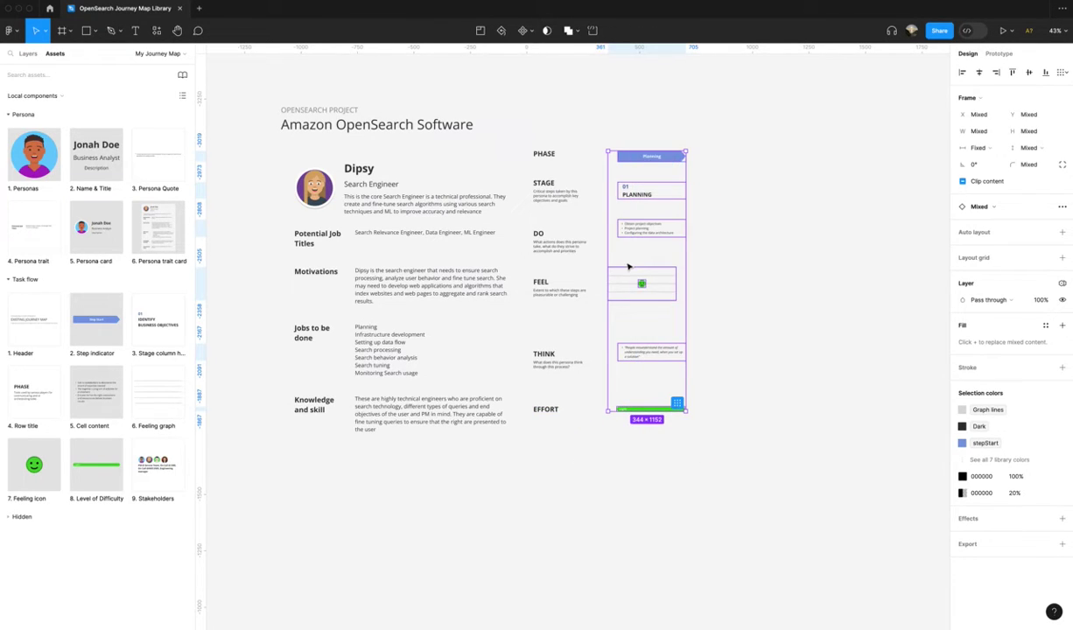
Left-align the Planning column cells and centre the feeling icon in the column
click(962, 75)
click(798, 208)
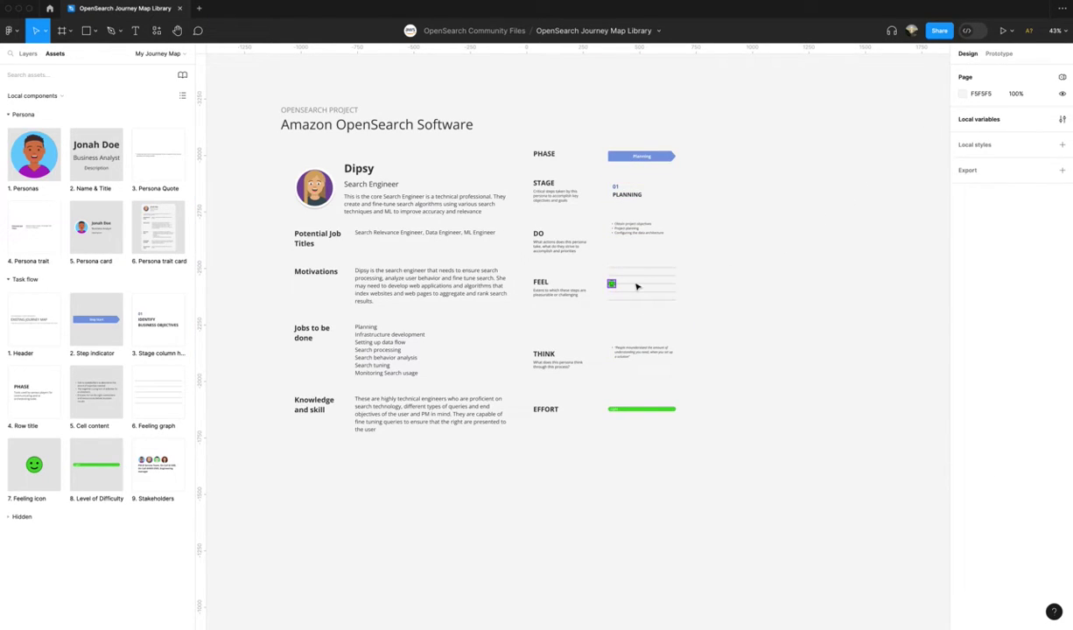
drag(611, 283, 643, 289)
click(711, 292)
Duplicate the Planning column and place the copy flush against the original
drag(602, 131, 667, 444)
key(ctrl+d)
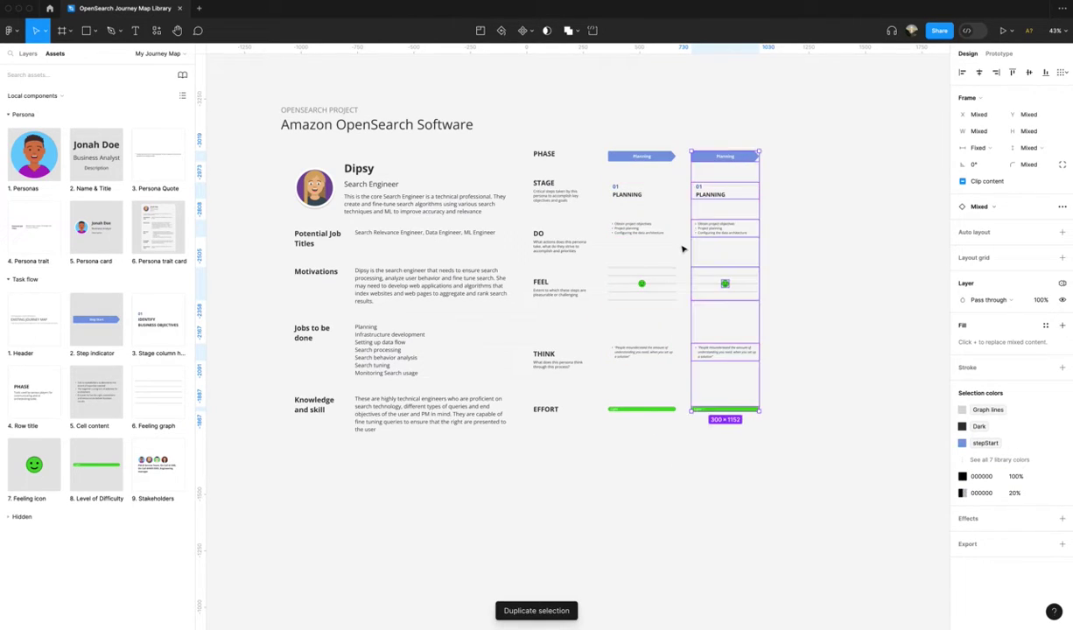
key(Escape)
drag(693, 283, 699, 120)
click(767, 434)
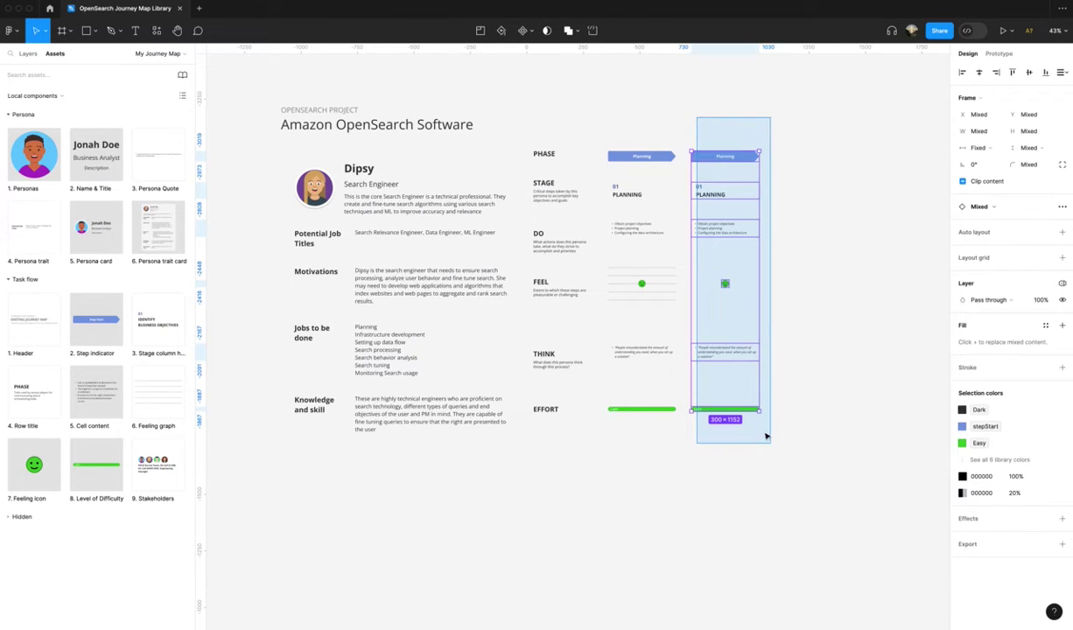
key(ctrl+a)
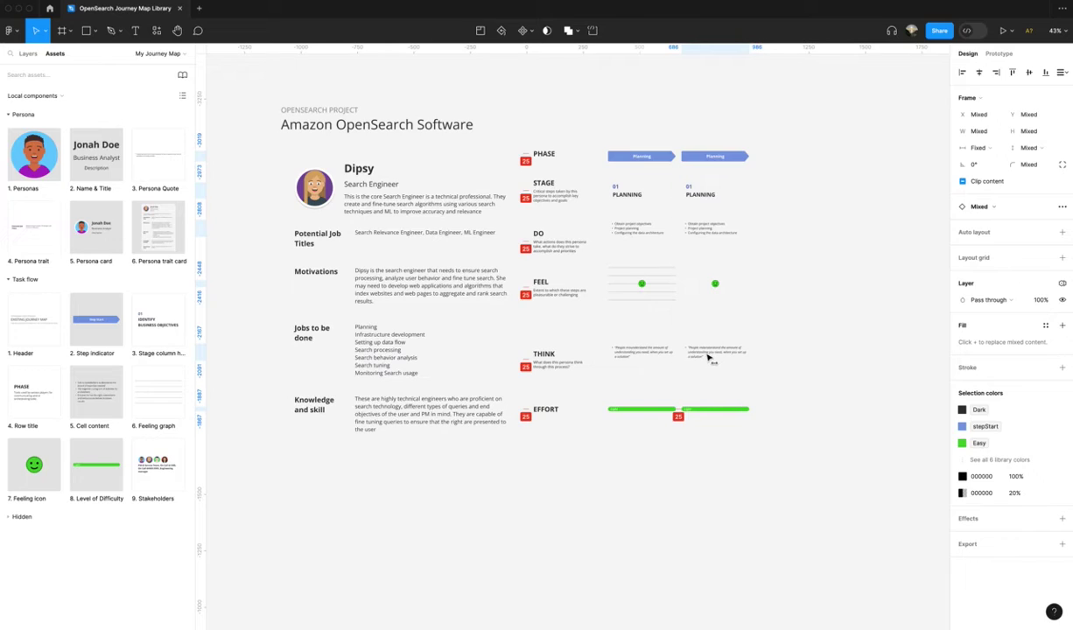
drag(713, 356, 708, 357)
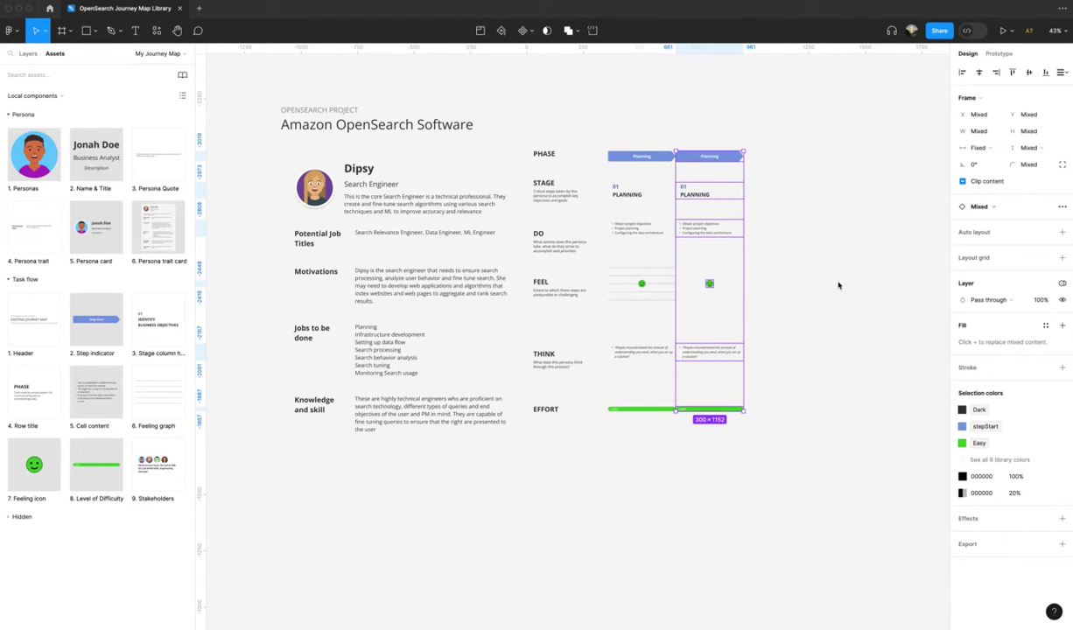
Set the second column's feeling icon to Difficult
click(755, 276)
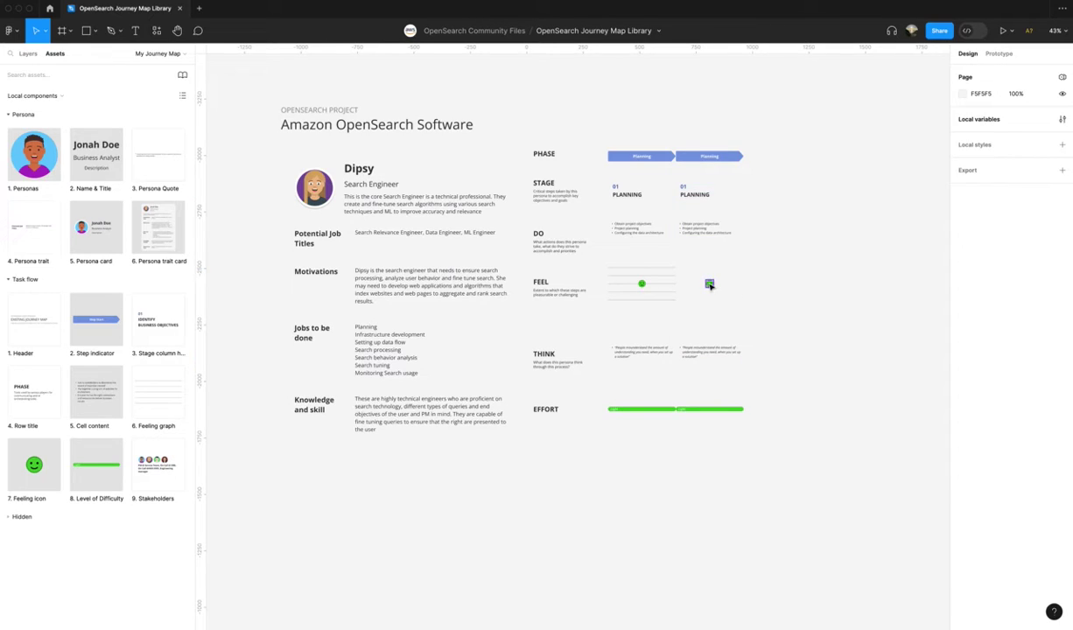
click(710, 285)
click(1021, 209)
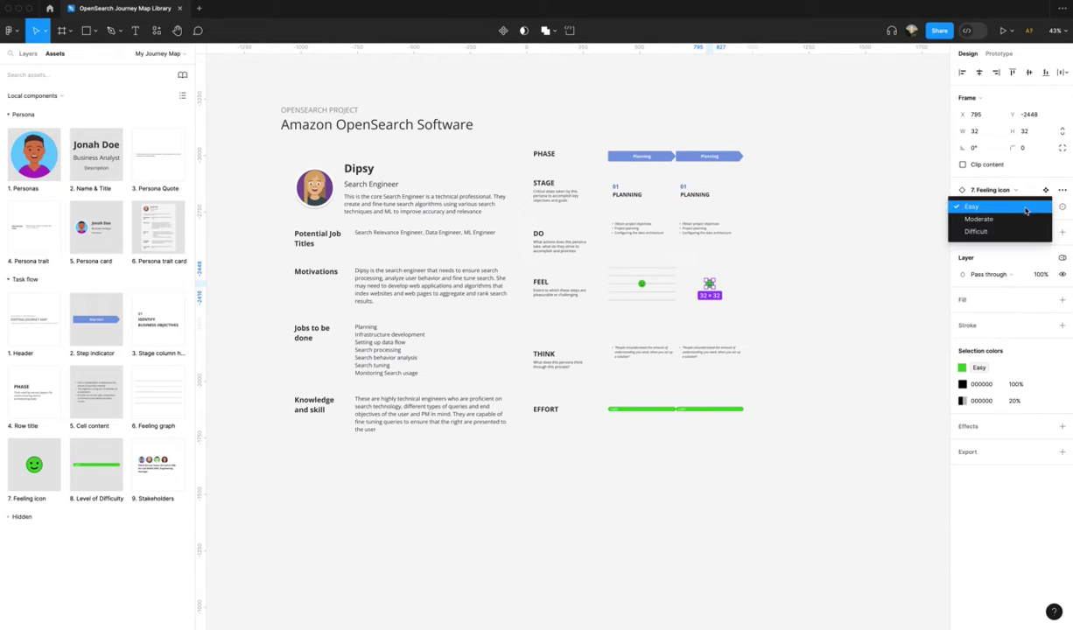
click(1006, 232)
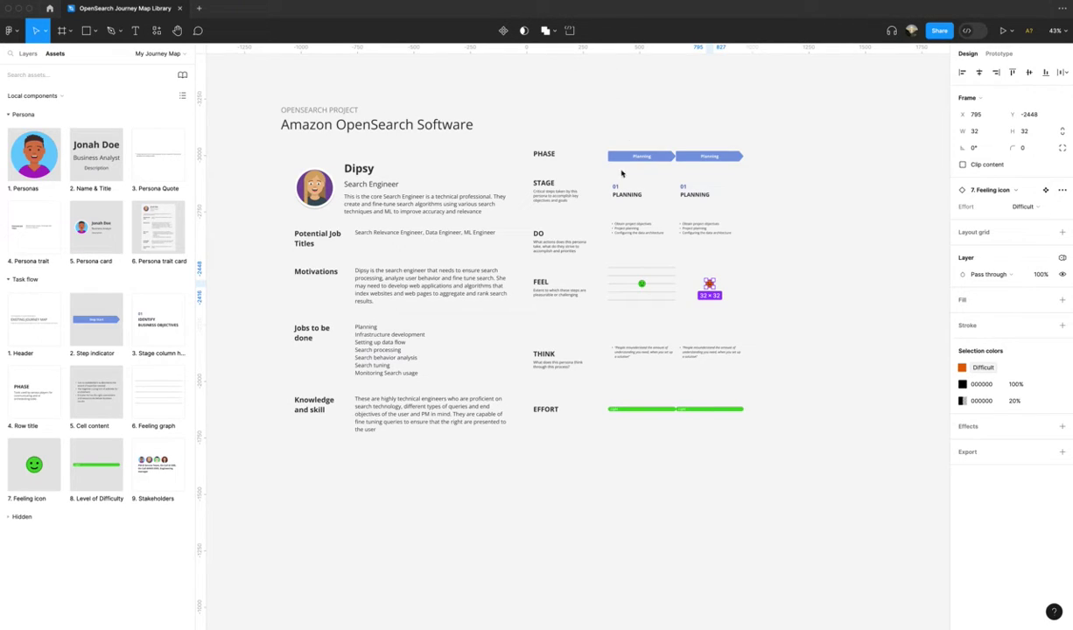
Retitle the second stage header Infrastructure Development with step number 02
click(624, 196)
shift+click(691, 196)
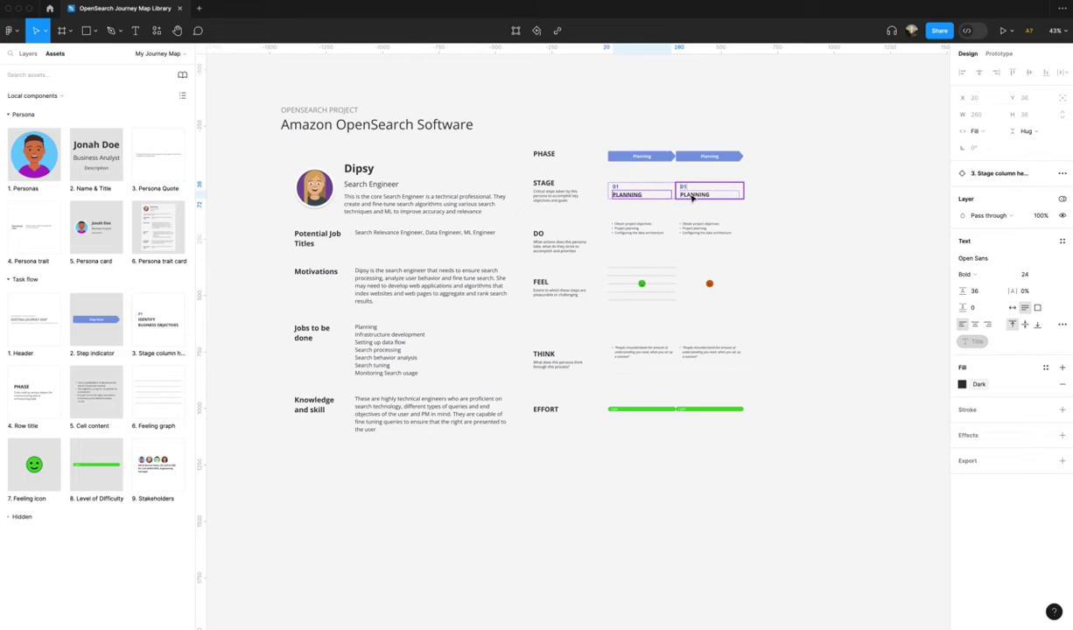
click(689, 196)
click(1035, 255)
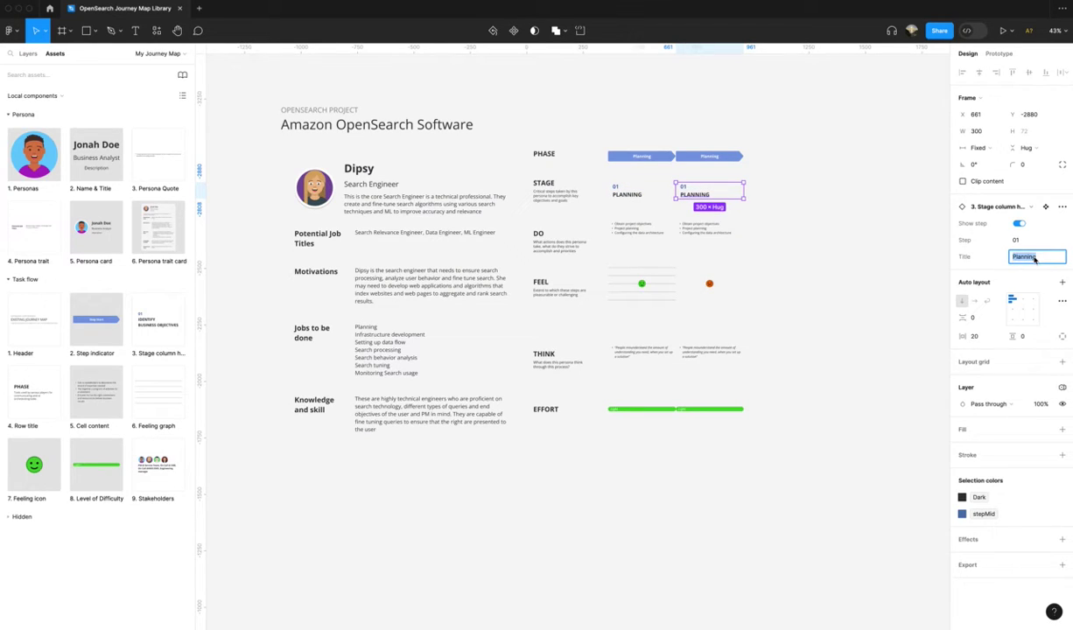
text(infrastructure development)
click(1021, 240)
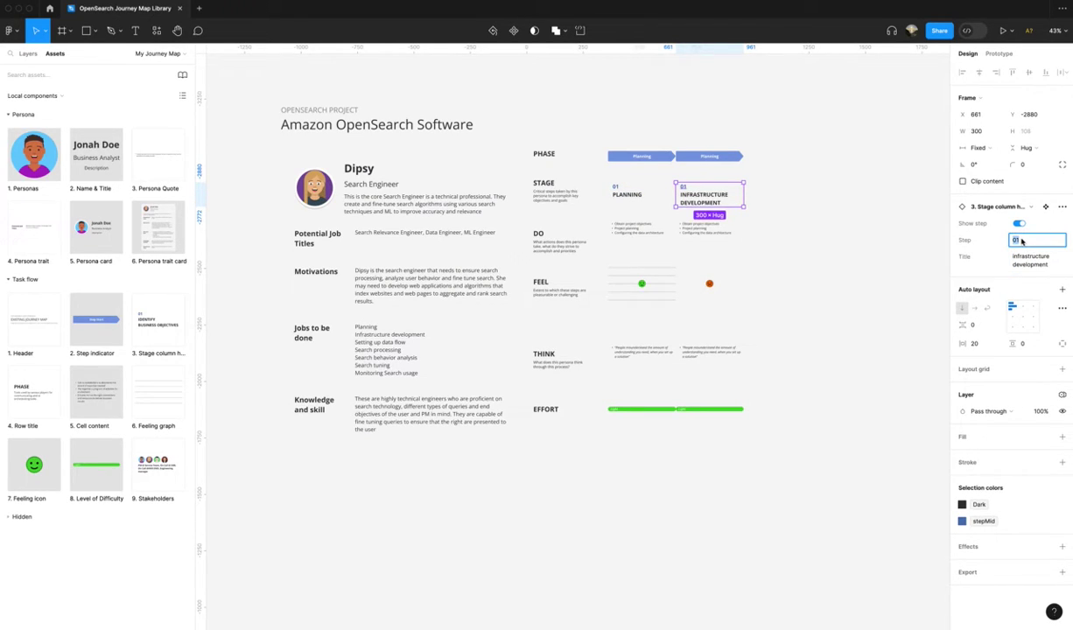
text(02)
click(799, 371)
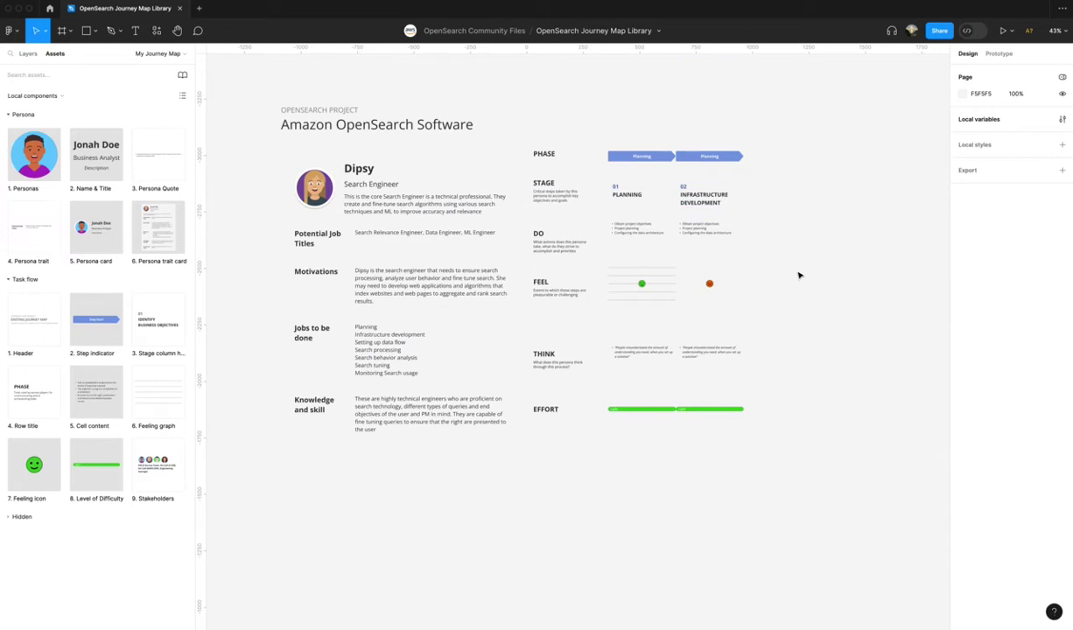
Make the second column's step indicator a Mid step labelled Platform setup
click(704, 156)
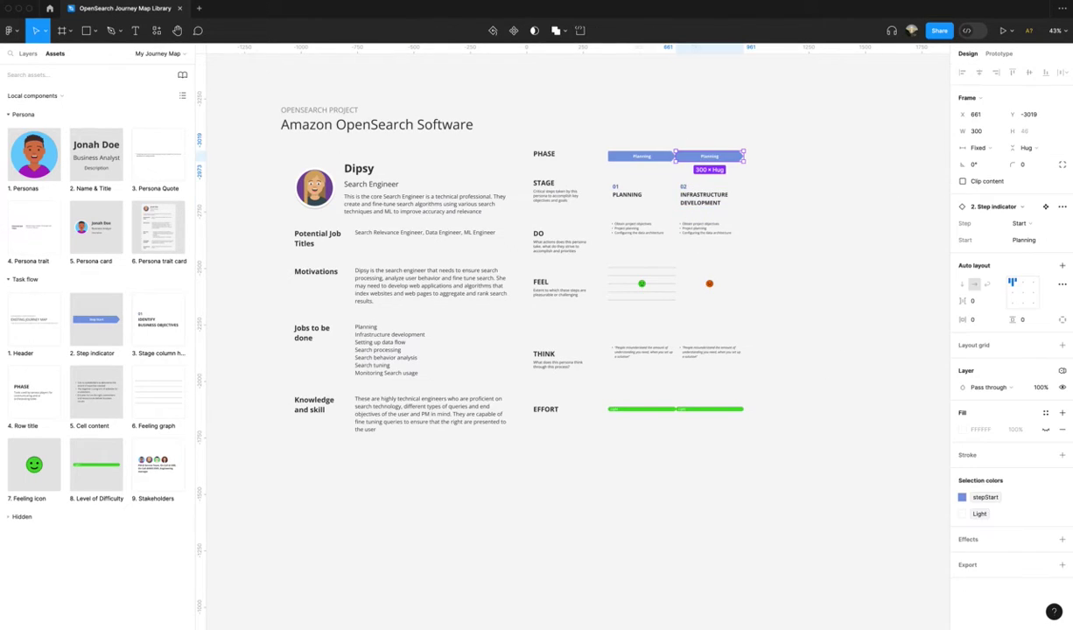
click(1019, 223)
click(1023, 236)
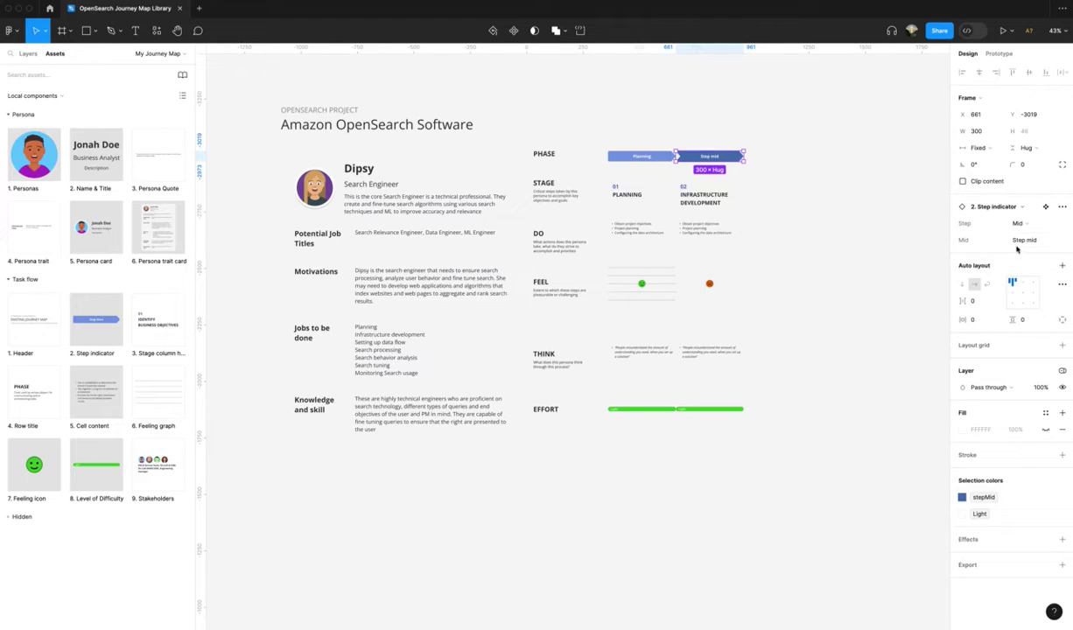
click(1021, 242)
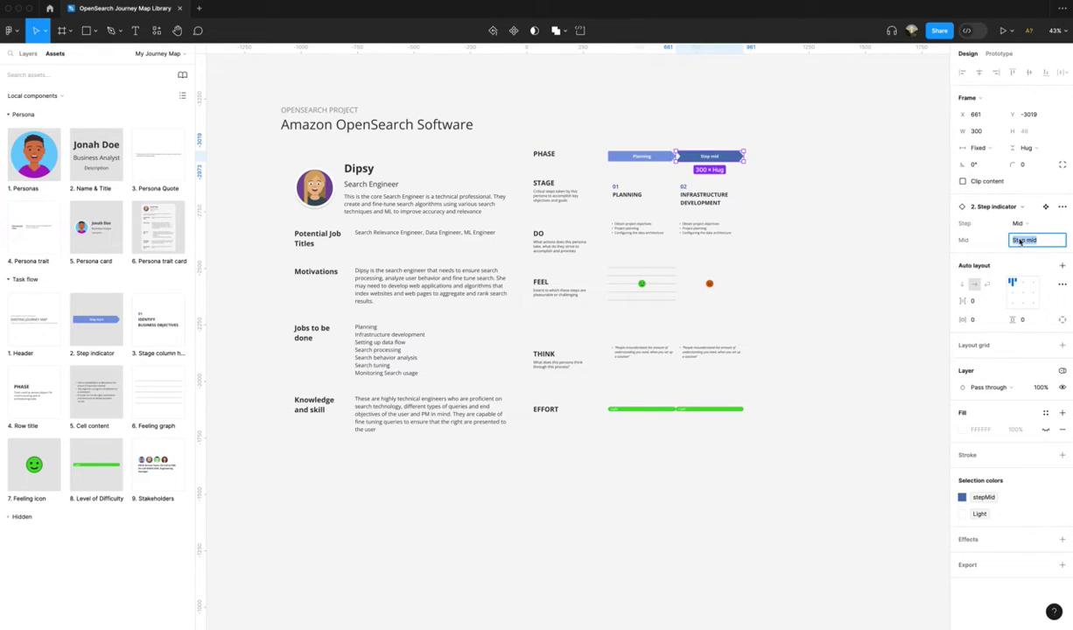
text(Platform setup)
click(819, 533)
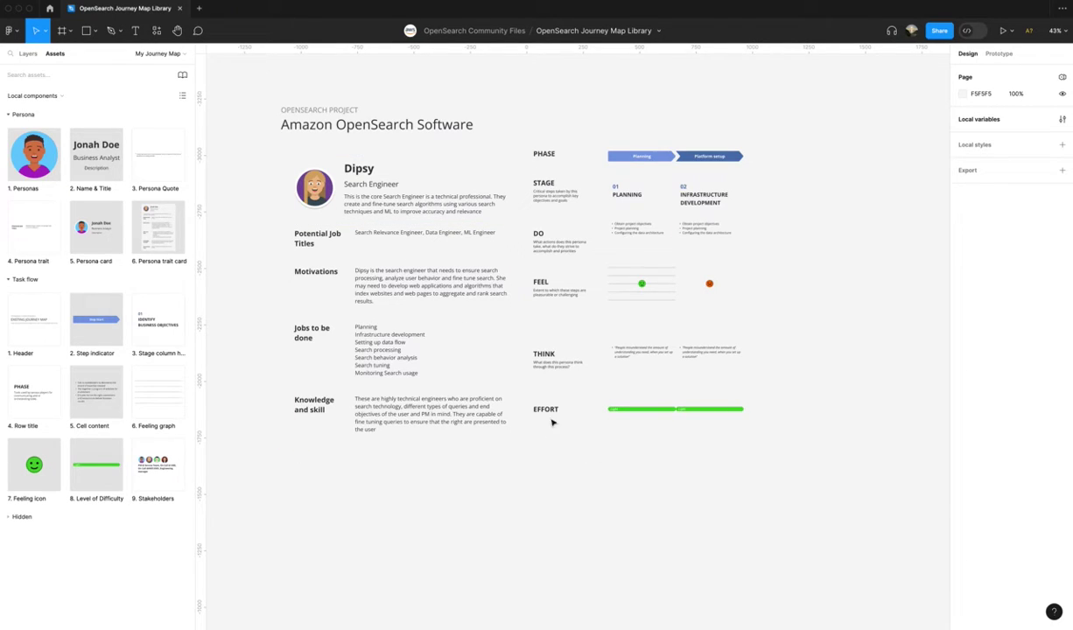
Stretch the feeling graph wider across the stage columns
click(671, 286)
drag(676, 285, 743, 284)
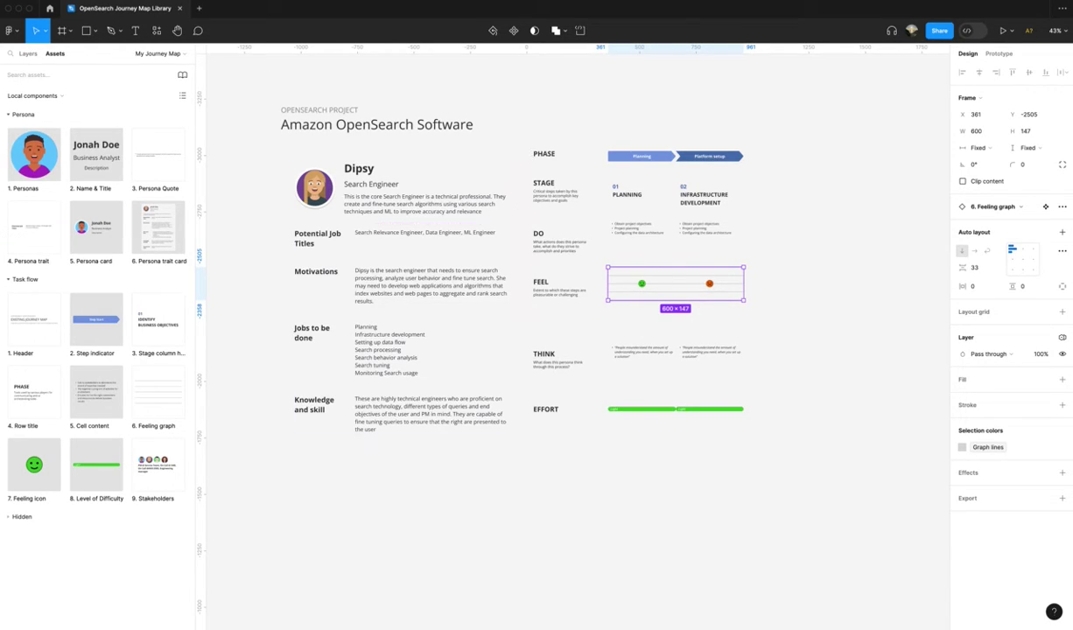
click(687, 193)
Duplicate the second stage column and move the copy right into a third stage slot
mouse_move(729, 129)
mouse_down()
mouse_move(667, 450)
mouse_move(630, 523)
mouse_up()
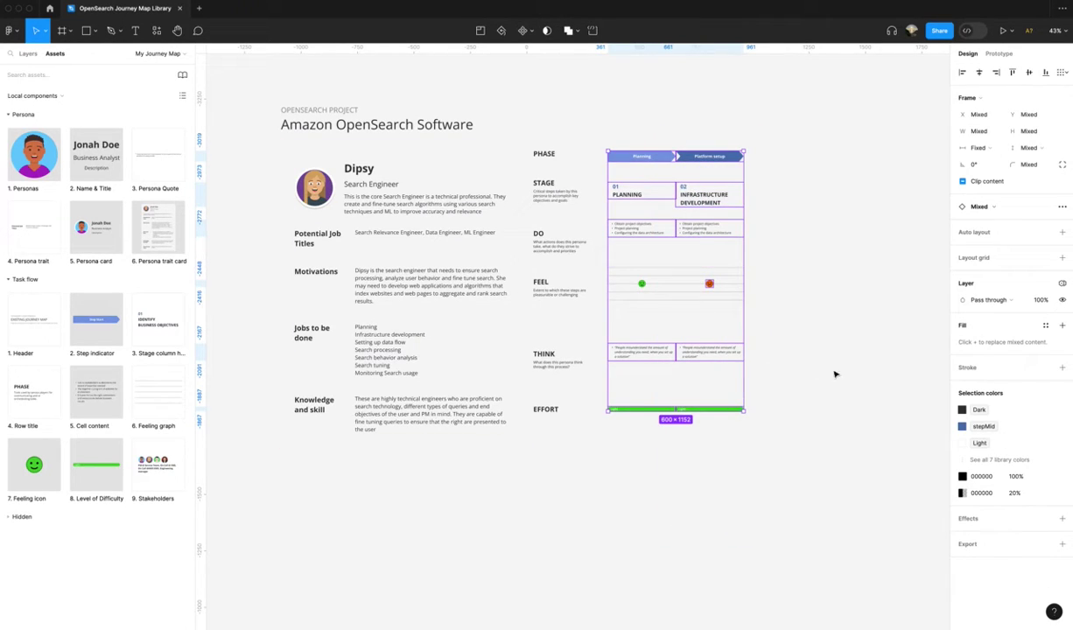
drag(754, 100, 721, 415)
click(690, 283)
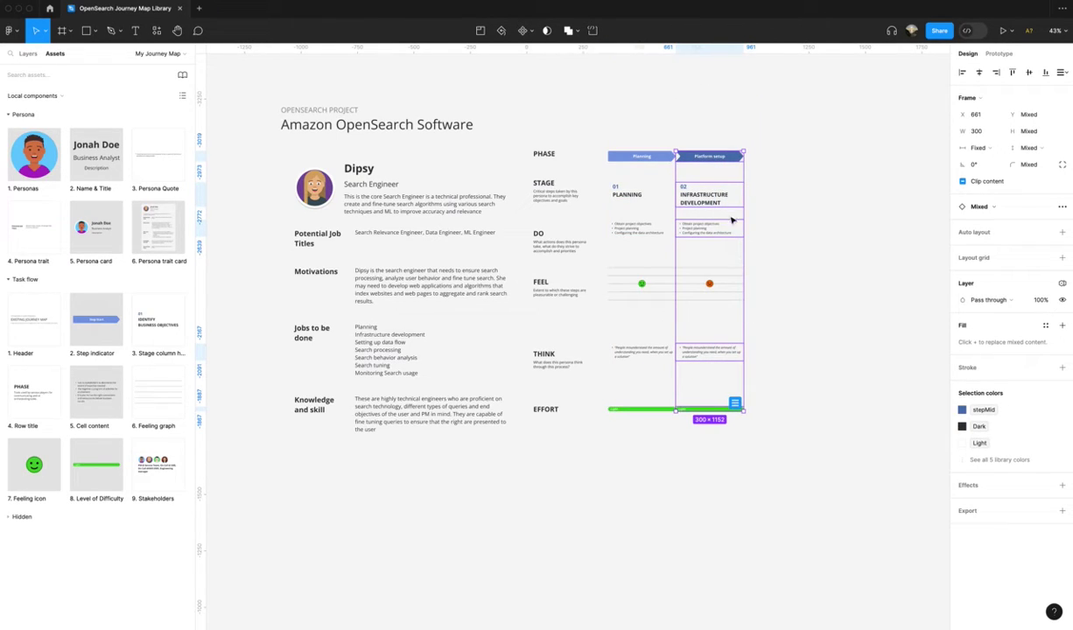
key(ctrl+d)
drag(705, 192, 774, 195)
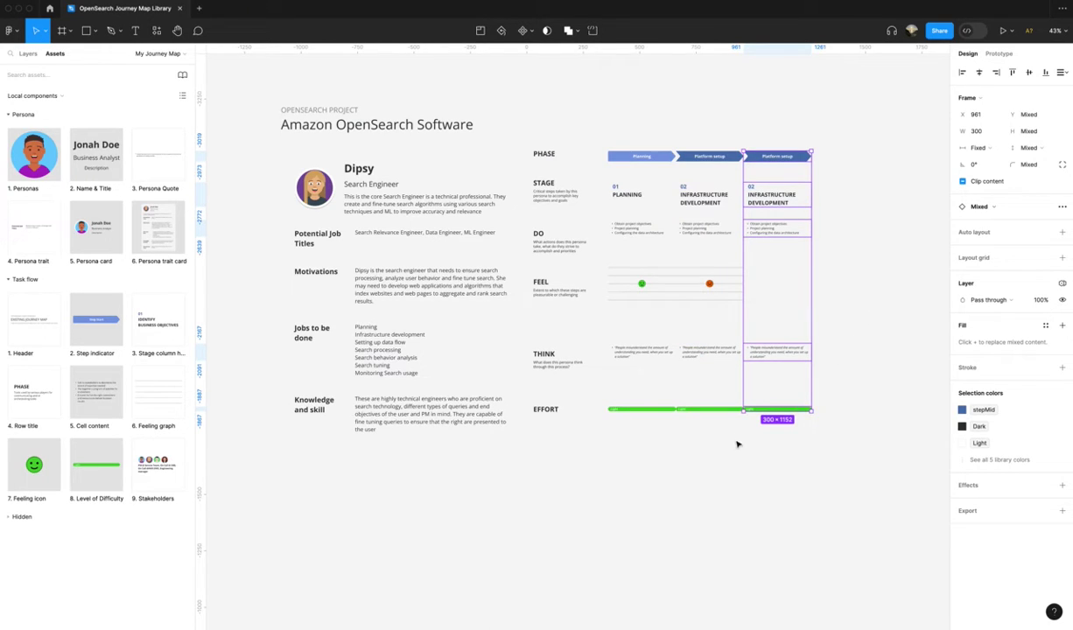
click(693, 511)
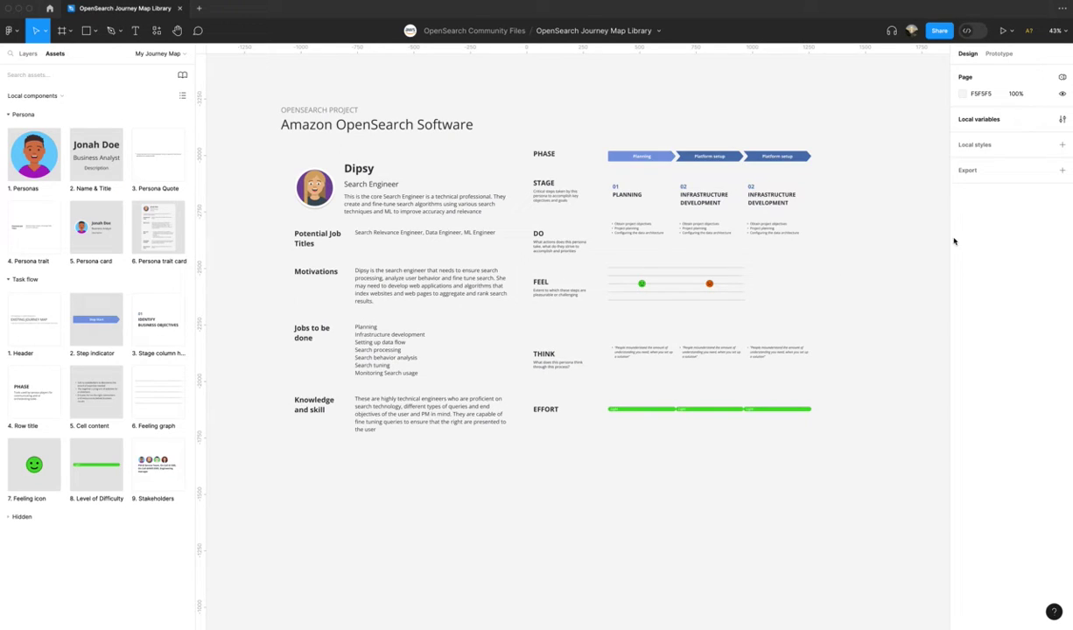
Rename the third stage to SETTING UP DATA FLOW and set its step number to 03
click(758, 202)
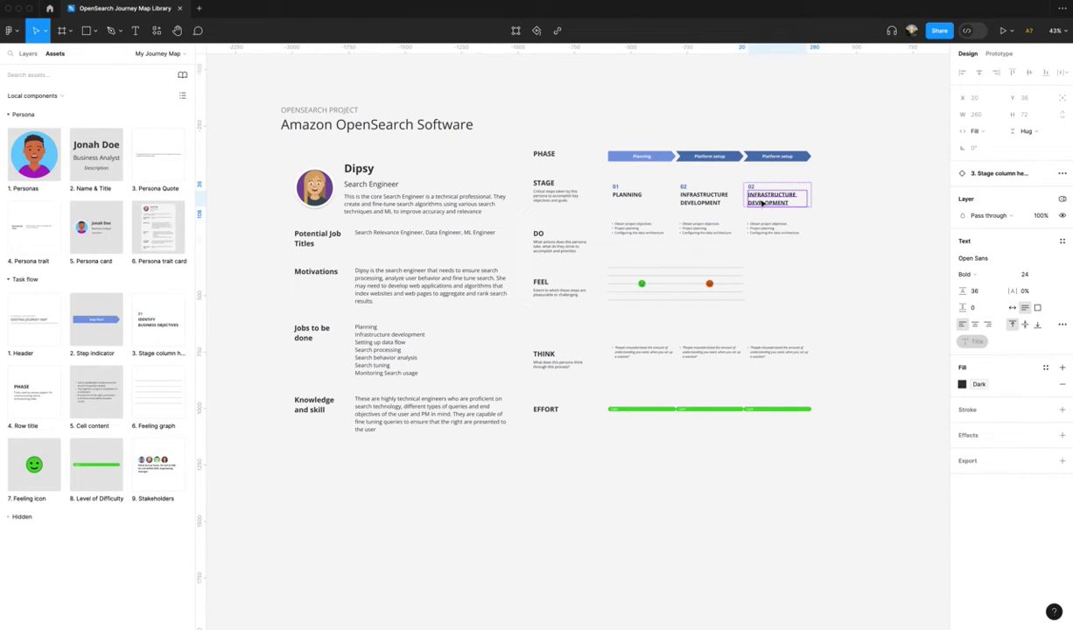
double_click(761, 203)
text(SETTING UP DATA FLOW)
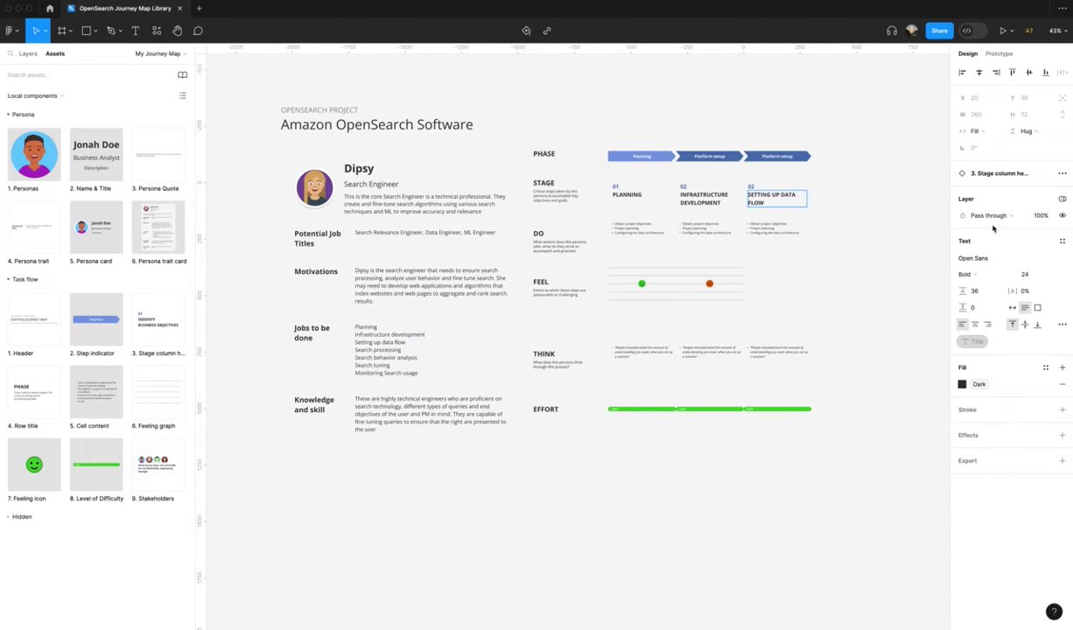
click(854, 202)
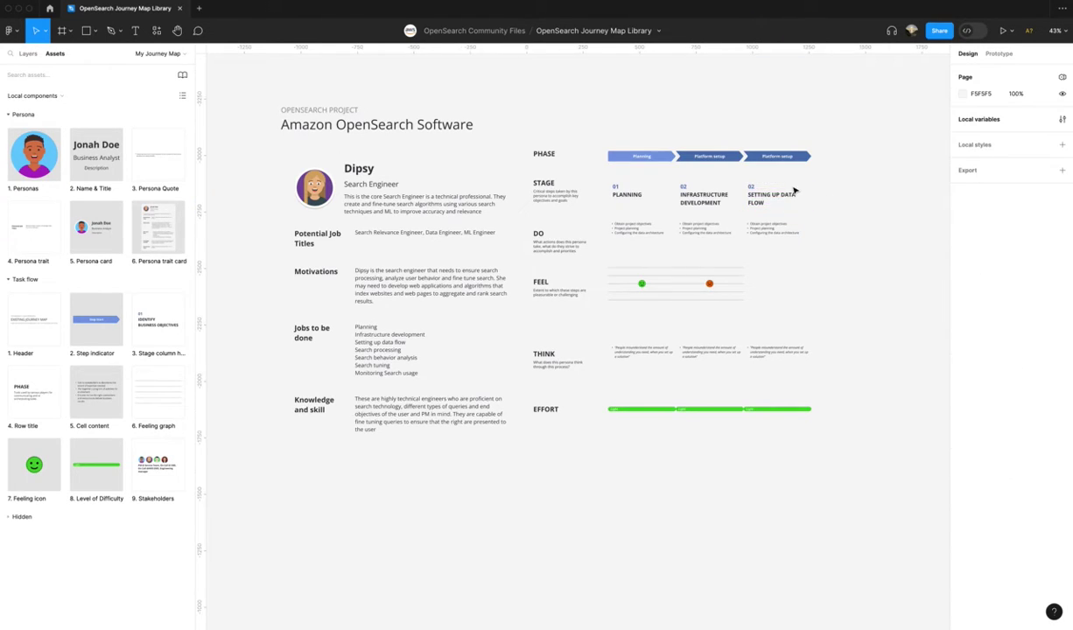
click(790, 203)
click(1019, 239)
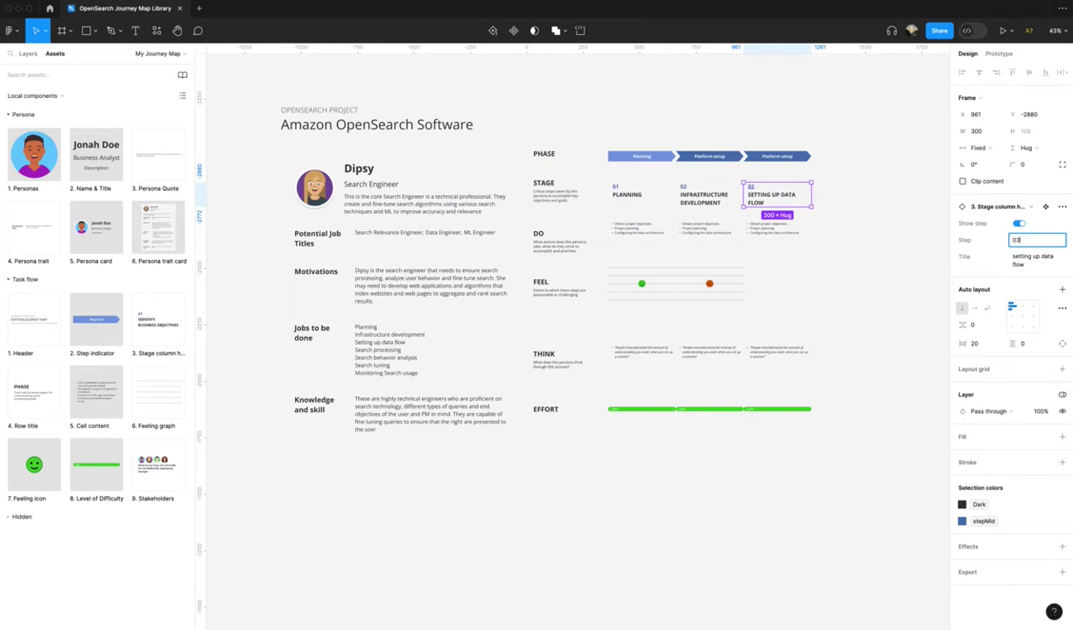
text(03)
key(Return)
click(872, 287)
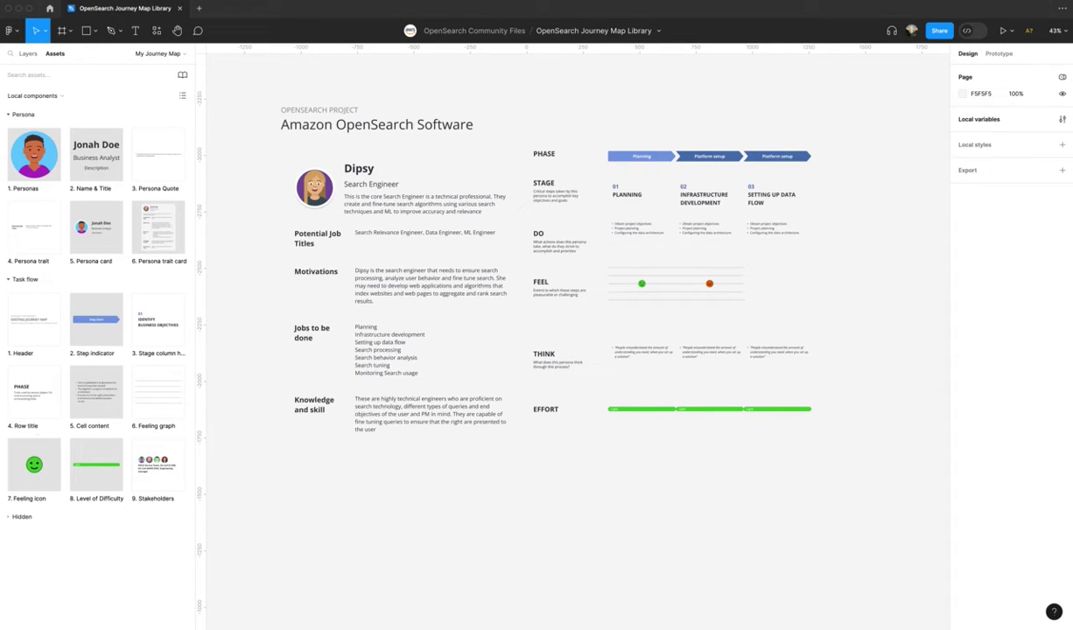
Paste new data-ingestion tasks into the third DO cell and a new persona quote into THINK
click(758, 233)
key(ctrl+v)
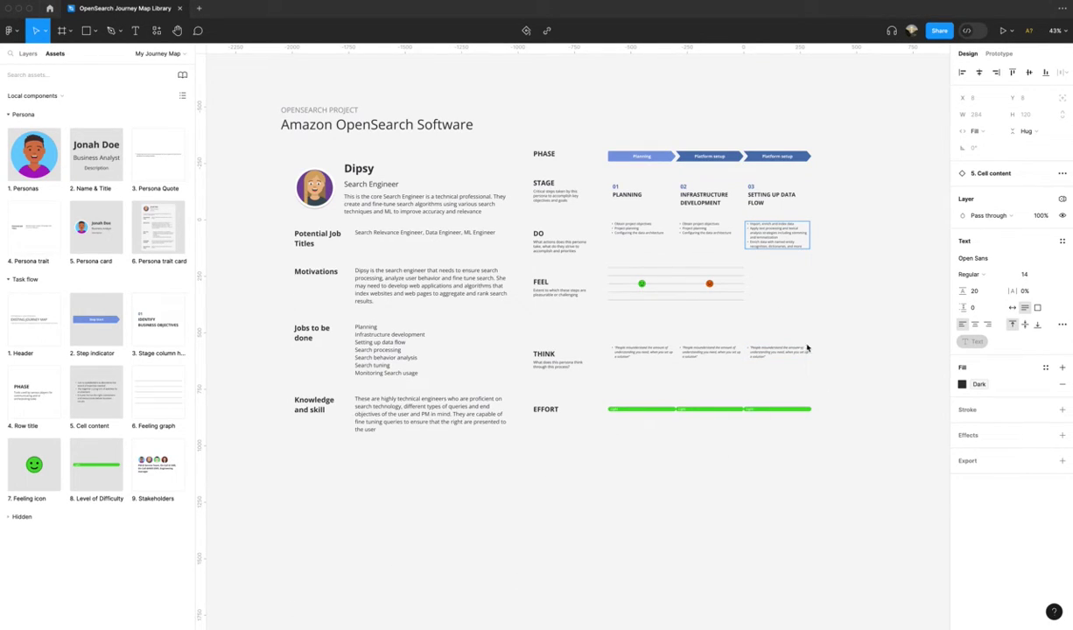
double_click(761, 350)
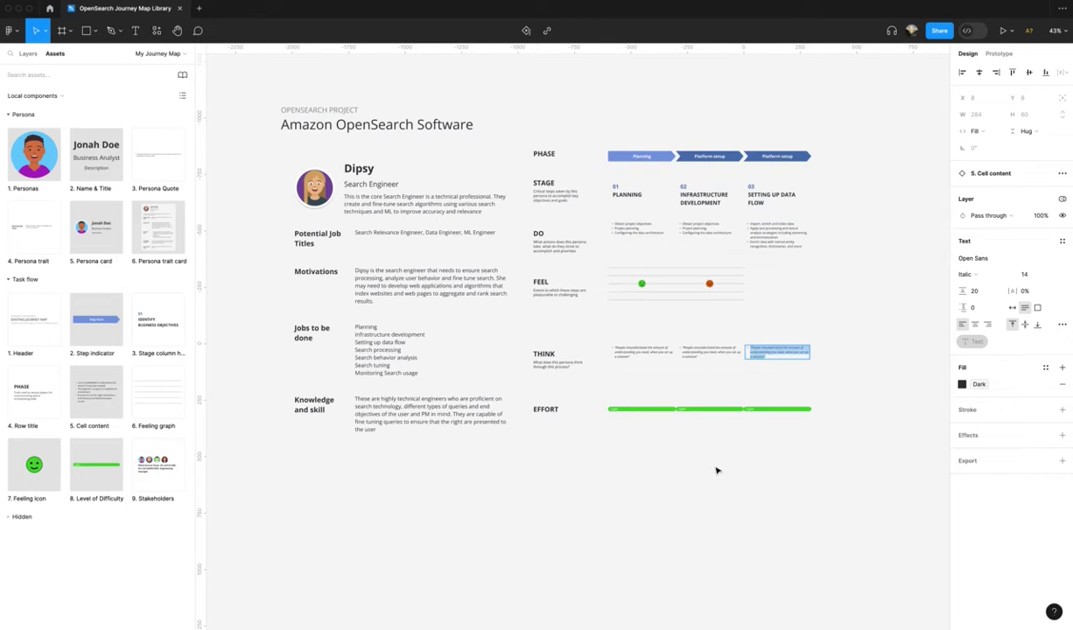
text("The first thing I would want to know is where am I bringing in the data from? Is it a database, am I bringing the whole thing in?" "We need to think through the connectors and pipelines to different data sources. So that is probably a good place to start")
click(721, 500)
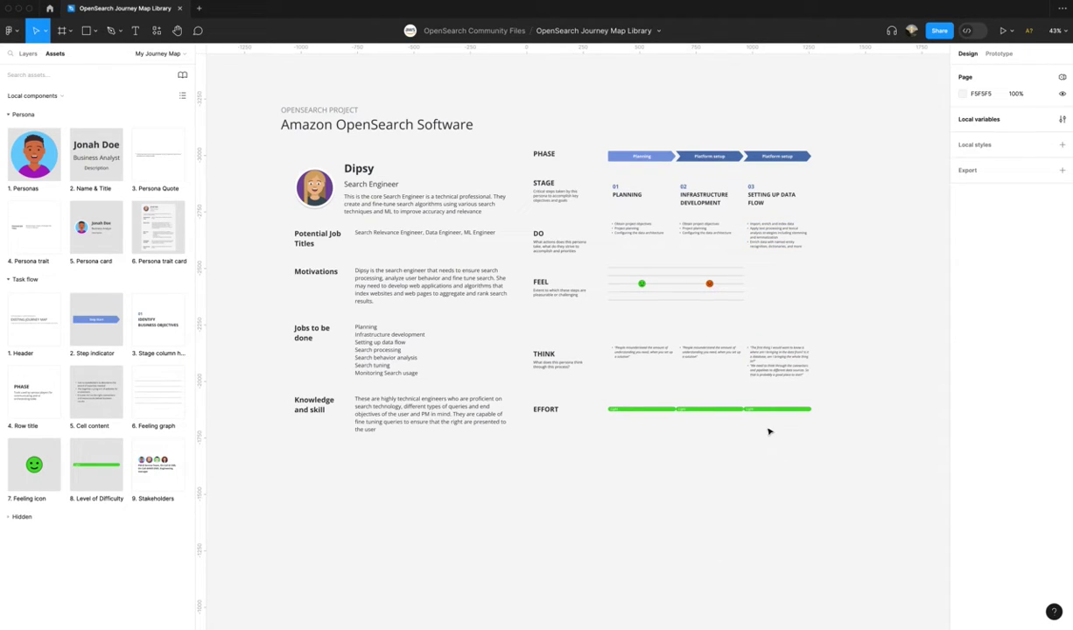
Set the middle and third Effort segments to the Difficult level
click(764, 411)
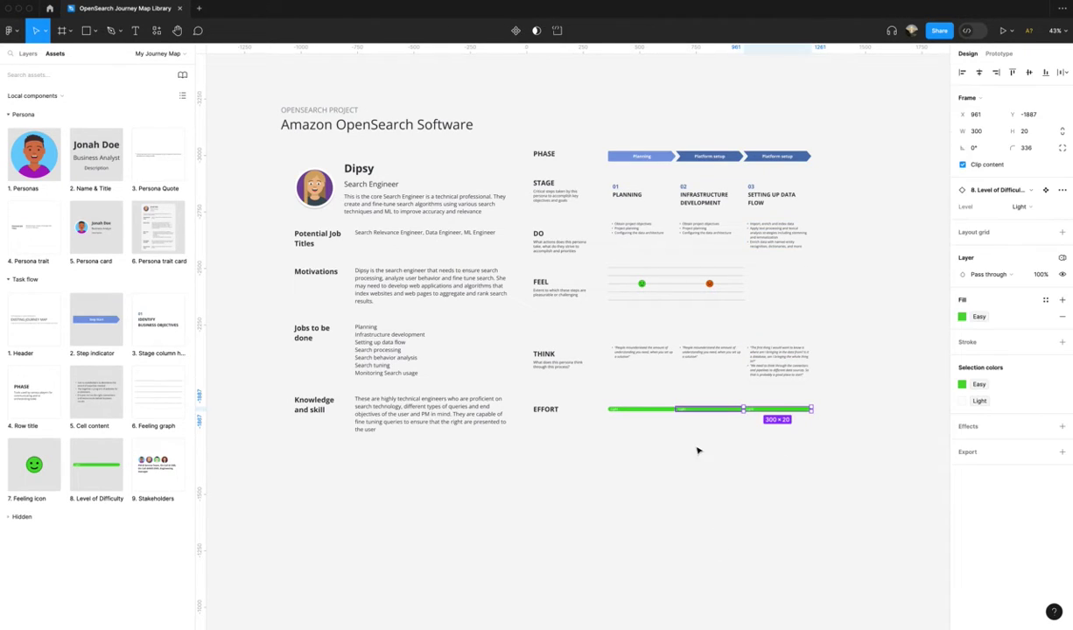
shift+click(709, 409)
click(1024, 225)
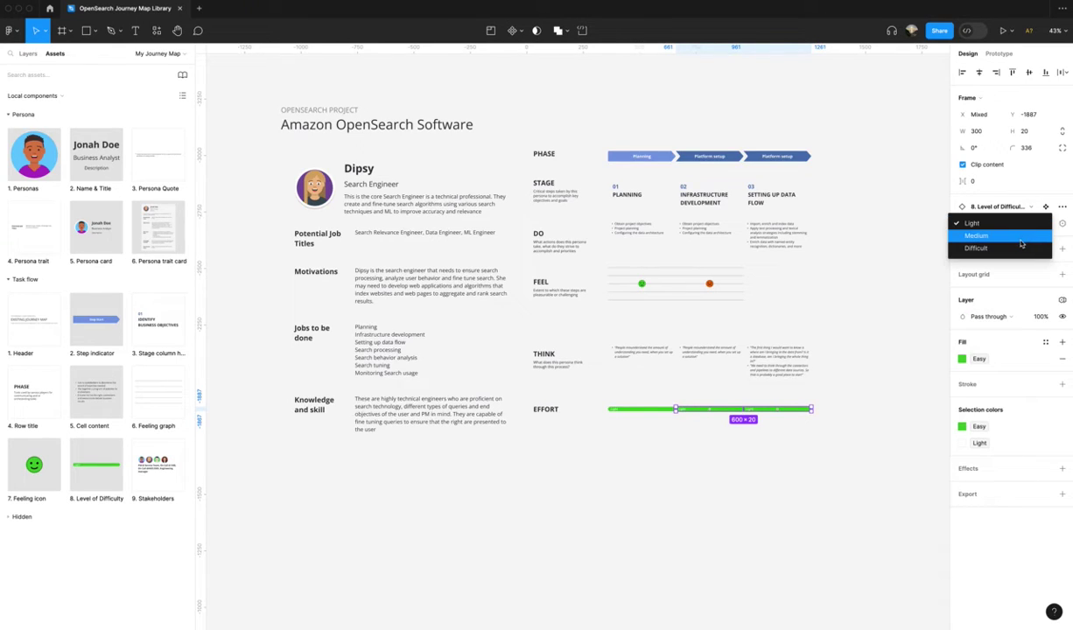
click(975, 247)
click(744, 555)
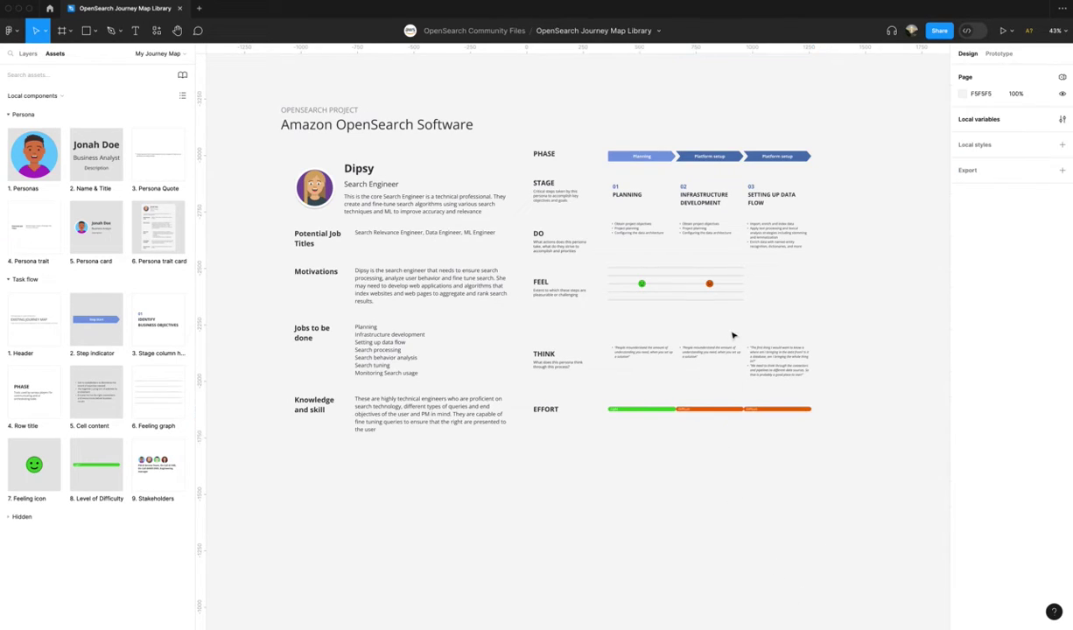
Duplicate the orange feeling dot under the third stage and widen the Feeling graph to 900
click(710, 284)
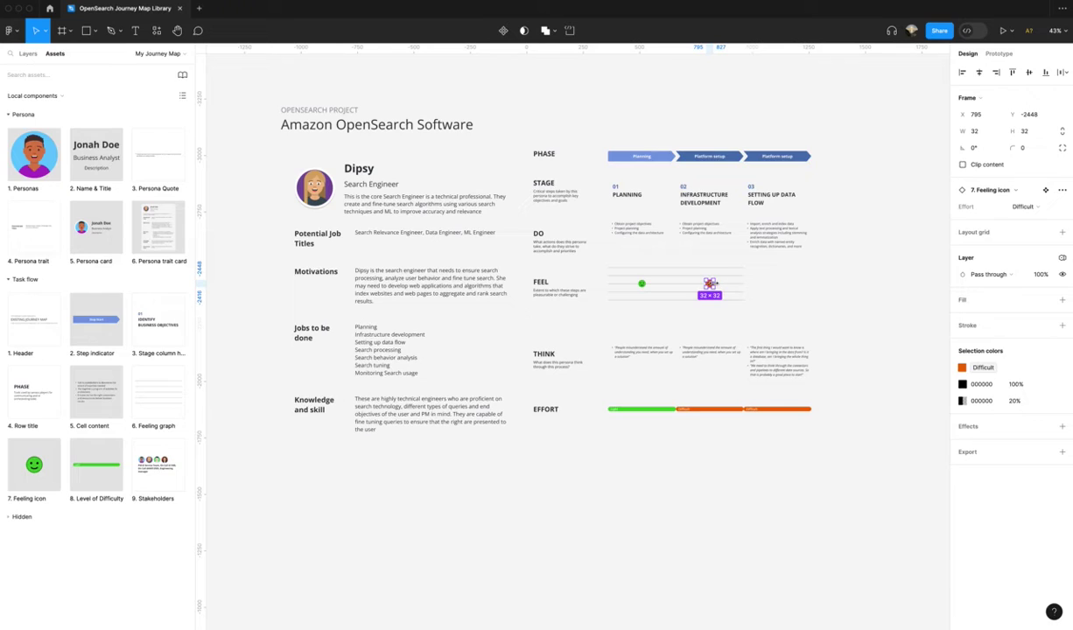
key(super+d)
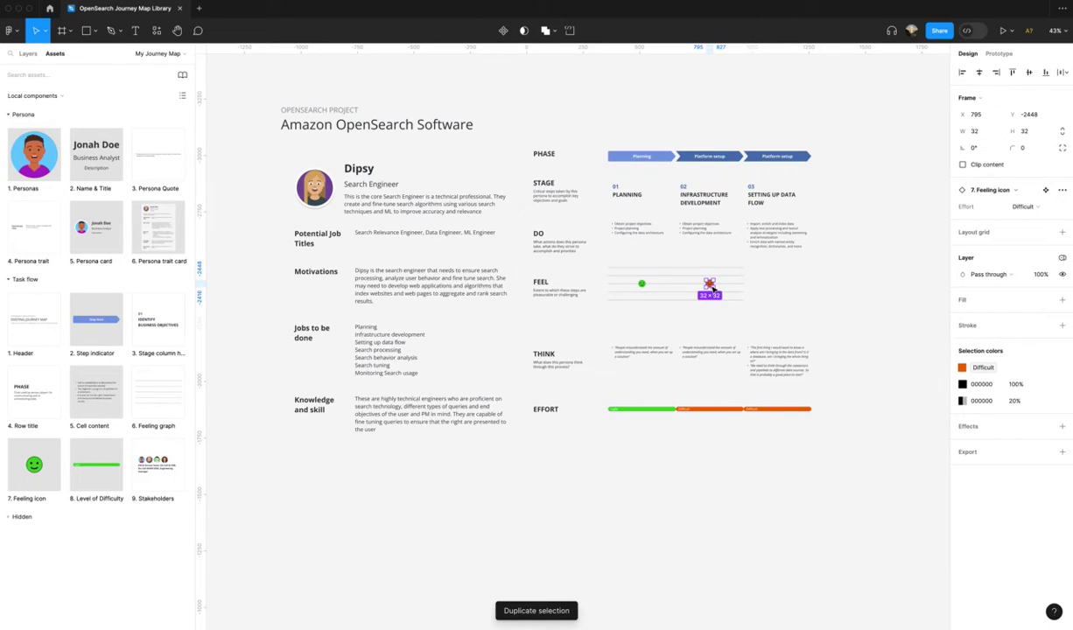
key(shift+Right)
key(shift+Right)
key(shift+Right)
key(shift+Right)
key(shift+Right)
key(shift+Right)
key(shift+Right)
key(shift+Right)
key(shift+Right)
key(shift+Right)
key(shift+Right)
key(shift+Right)
key(shift+Right)
key(shift+Right)
key(shift+Right)
key(shift+Right)
key(shift+Right)
key(shift+Right)
key(shift+Right)
key(shift+Right)
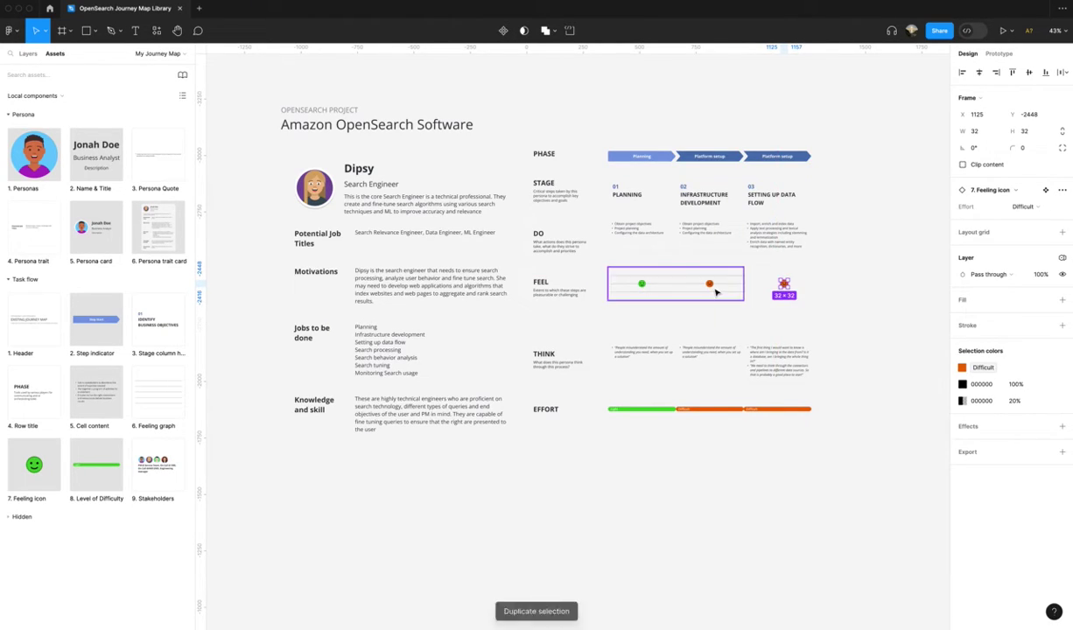
click(745, 287)
drag(744, 283, 812, 286)
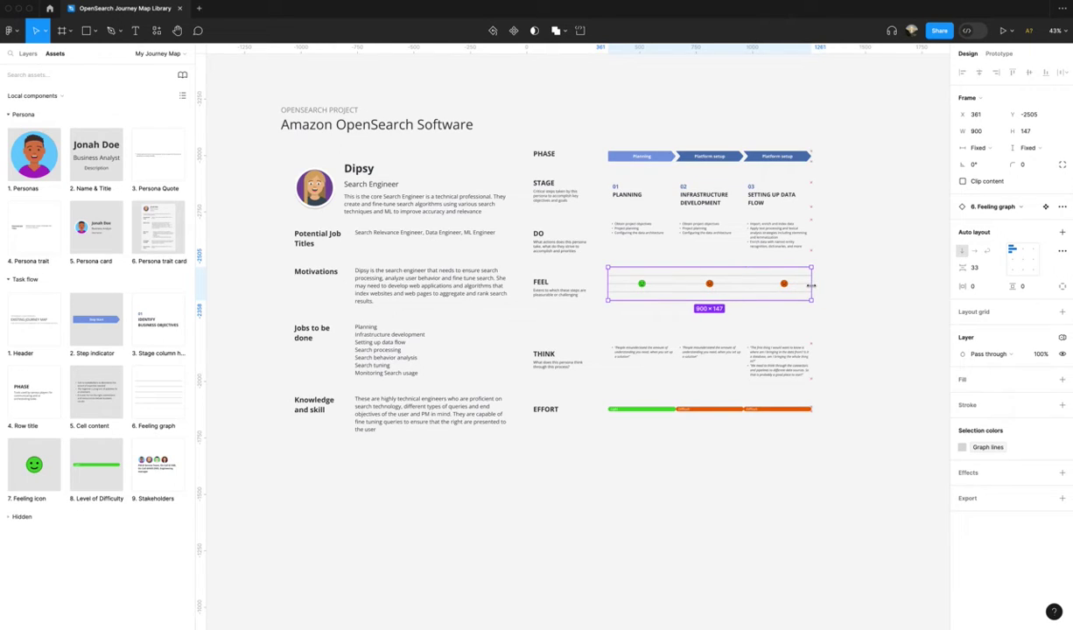
Nudge the two orange feeling dots lower, dropping the third dot slightly further
click(785, 285)
shift+click(709, 285)
key(shift+Down)
key(shift+Down)
key(shift+Down)
key(shift+Down)
key(shift+Down)
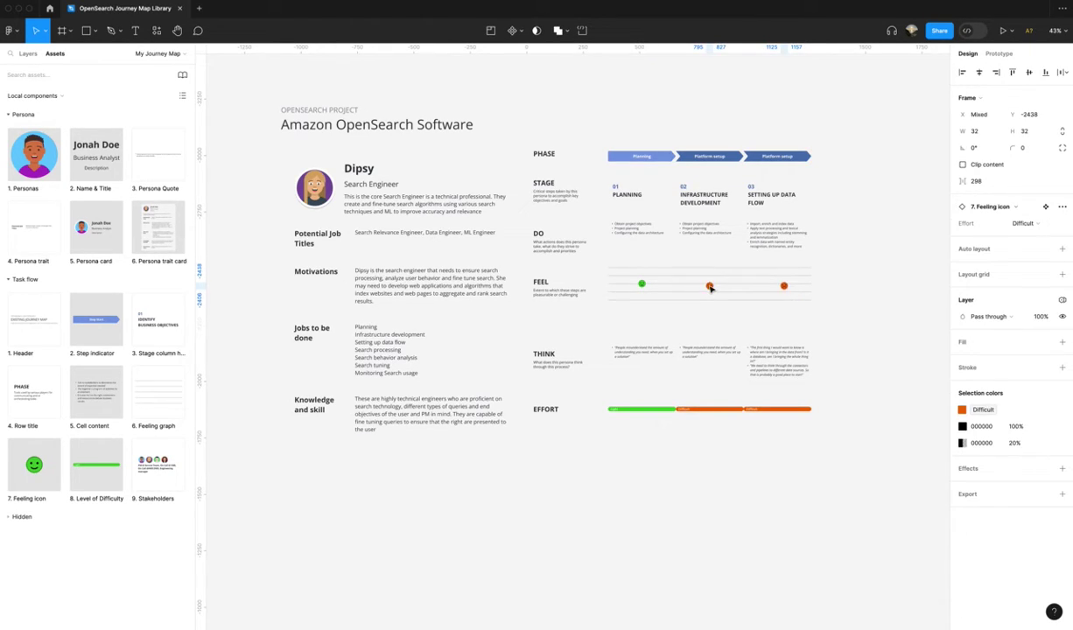
key(shift+Up)
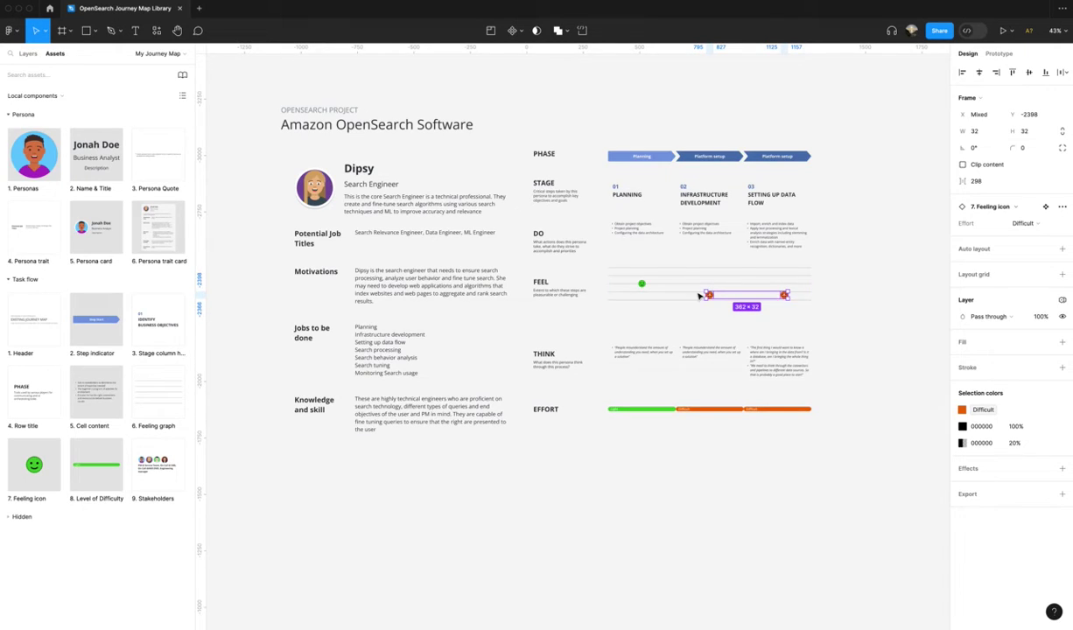
key(Escape)
click(785, 293)
key(Down)
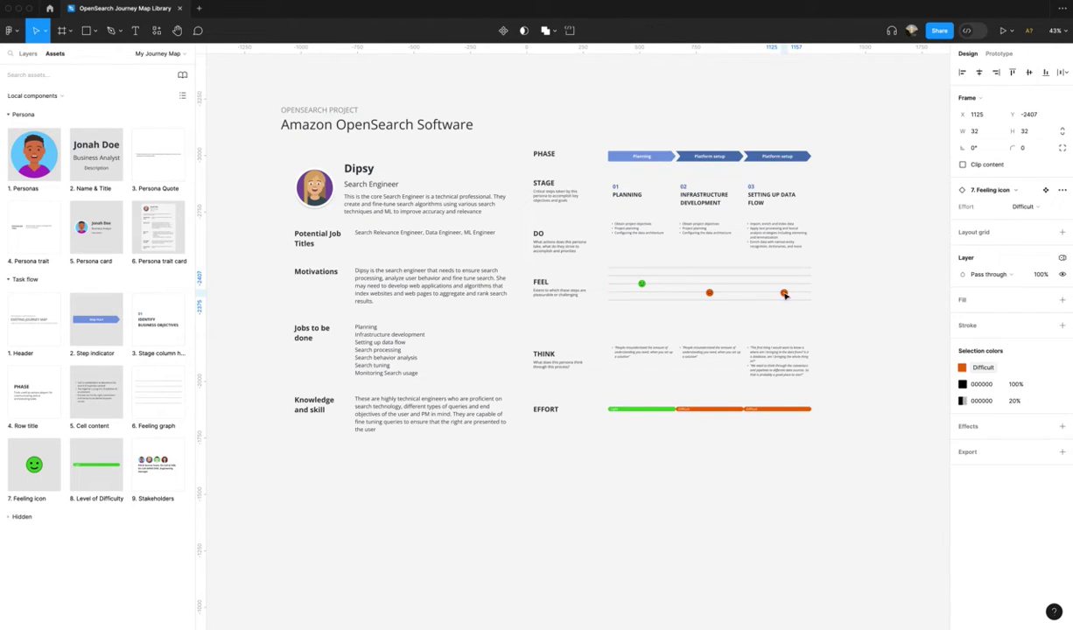
click(831, 331)
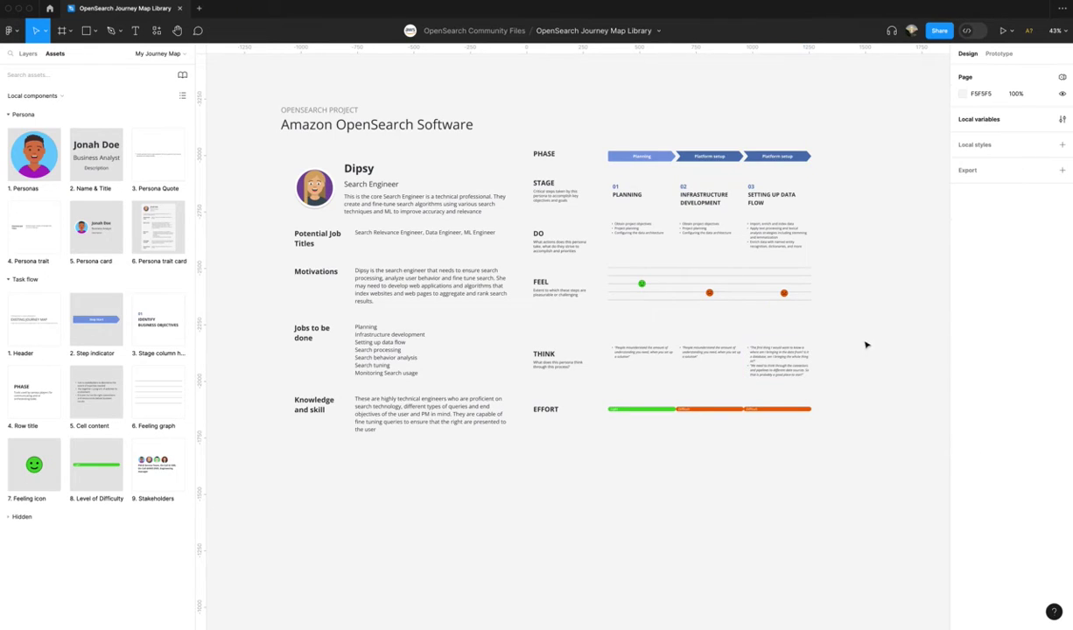
Move the Platform setup step indicator into the second slot
click(765, 160)
drag(765, 164, 812, 155)
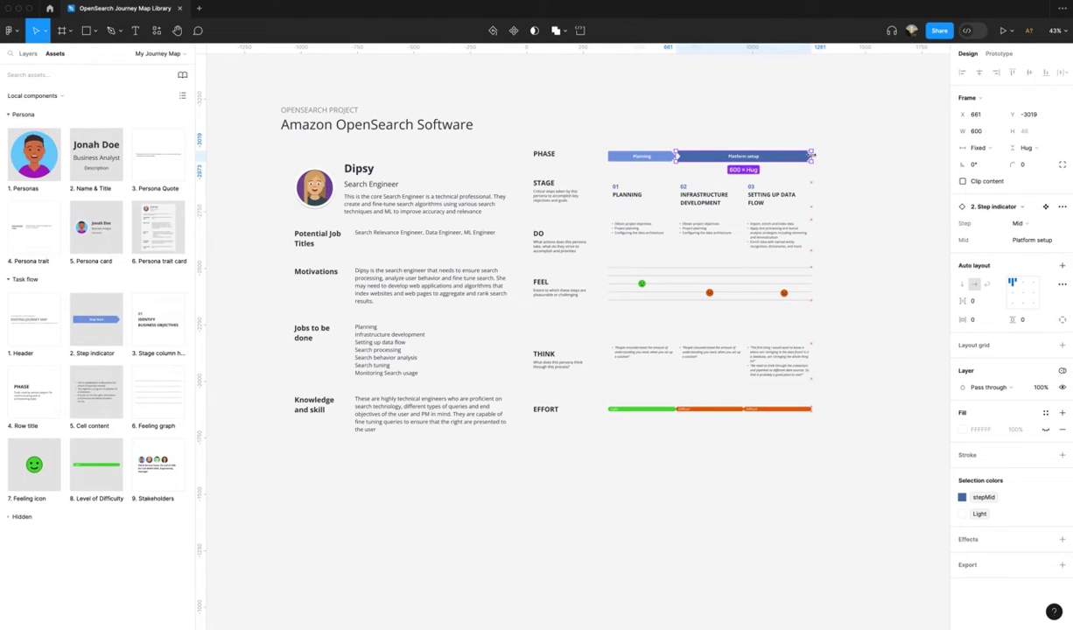
click(841, 192)
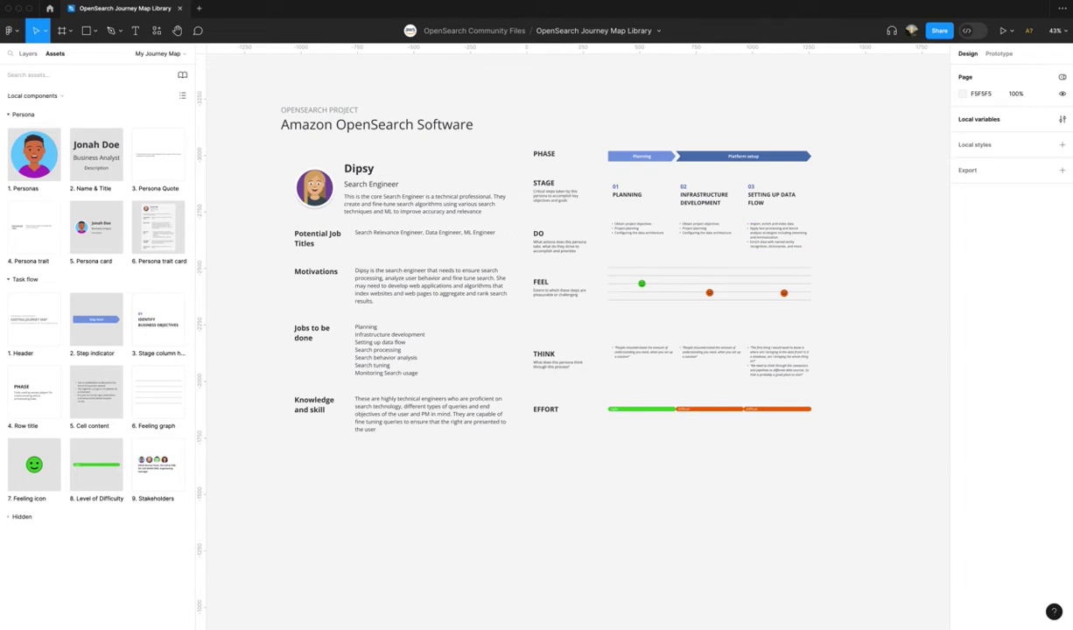
scroll(403, 280, right, 3)
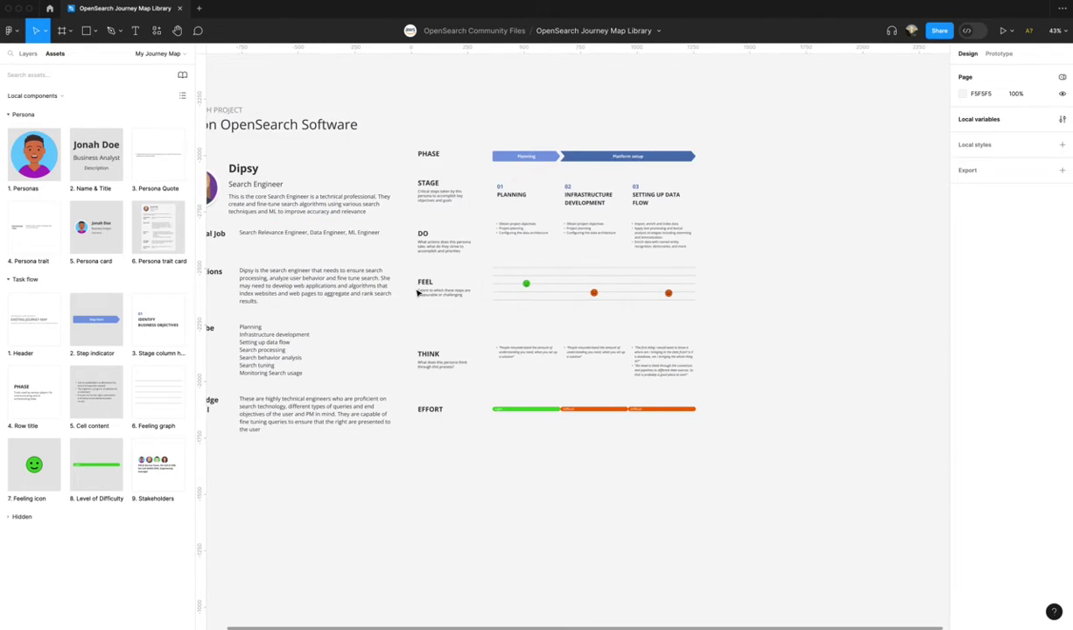
Duplicate the second and third stage columns and place the copies to the right
drag(716, 114, 642, 433)
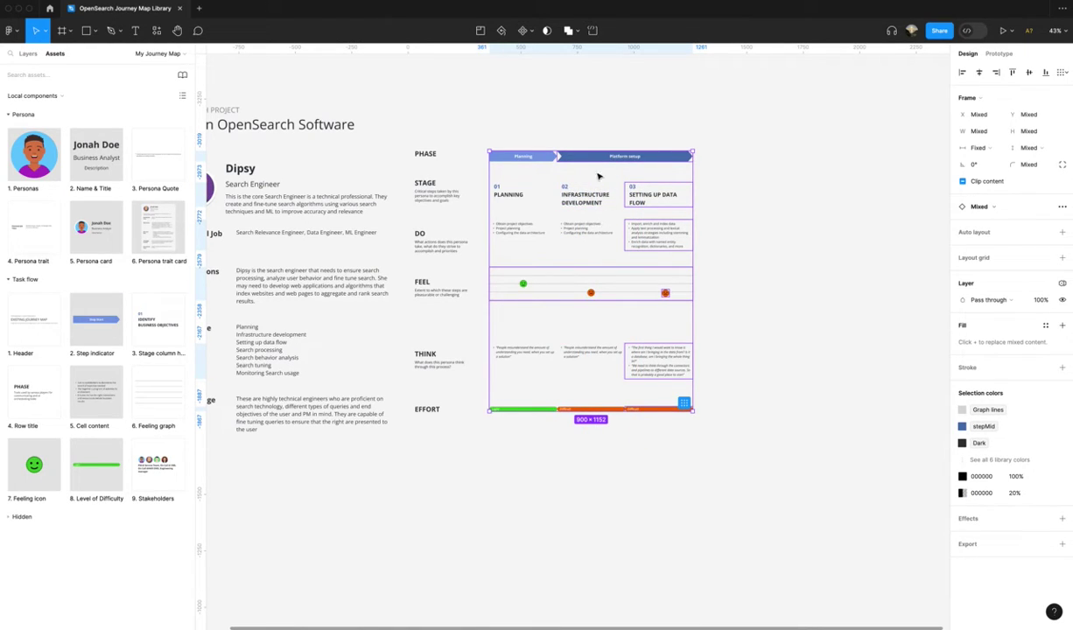
key(ctrl+d)
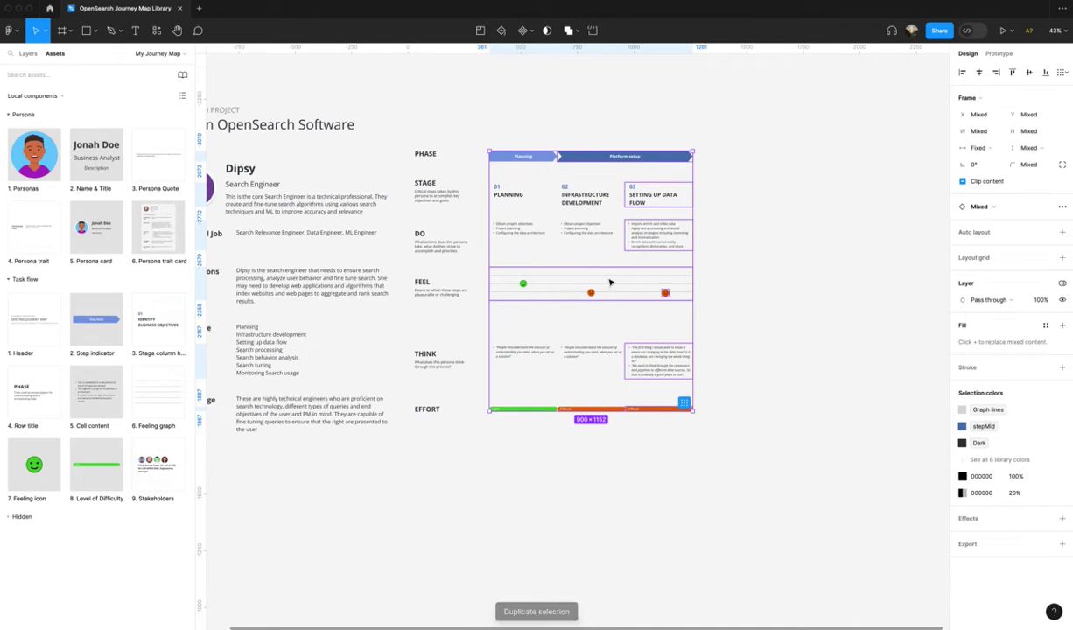
click(661, 226)
key(ctrl+d)
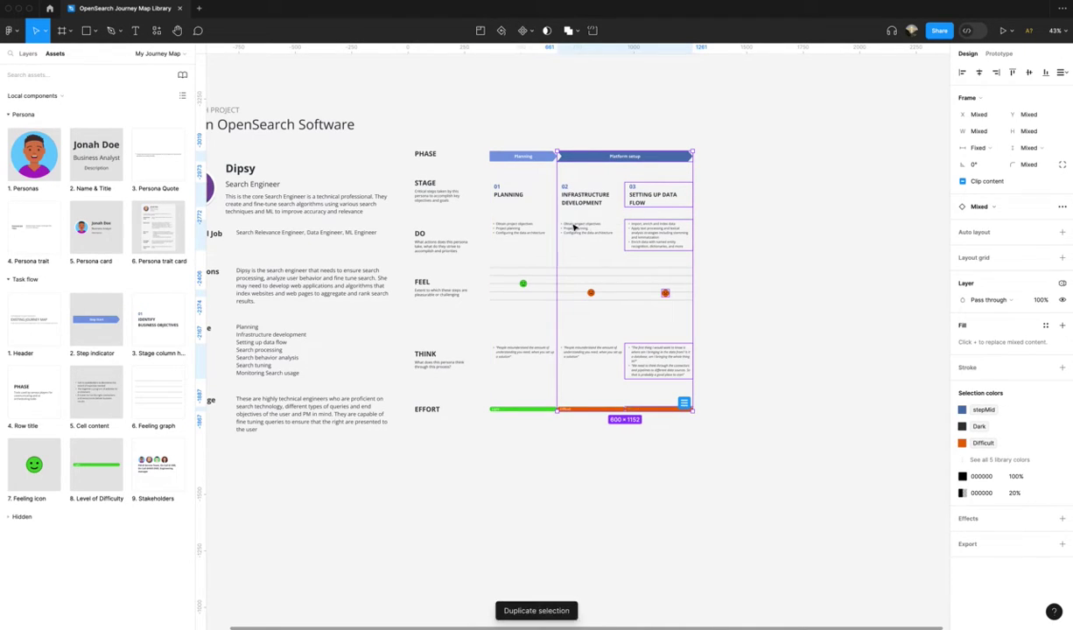
drag(585, 160, 652, 163)
key(Escape)
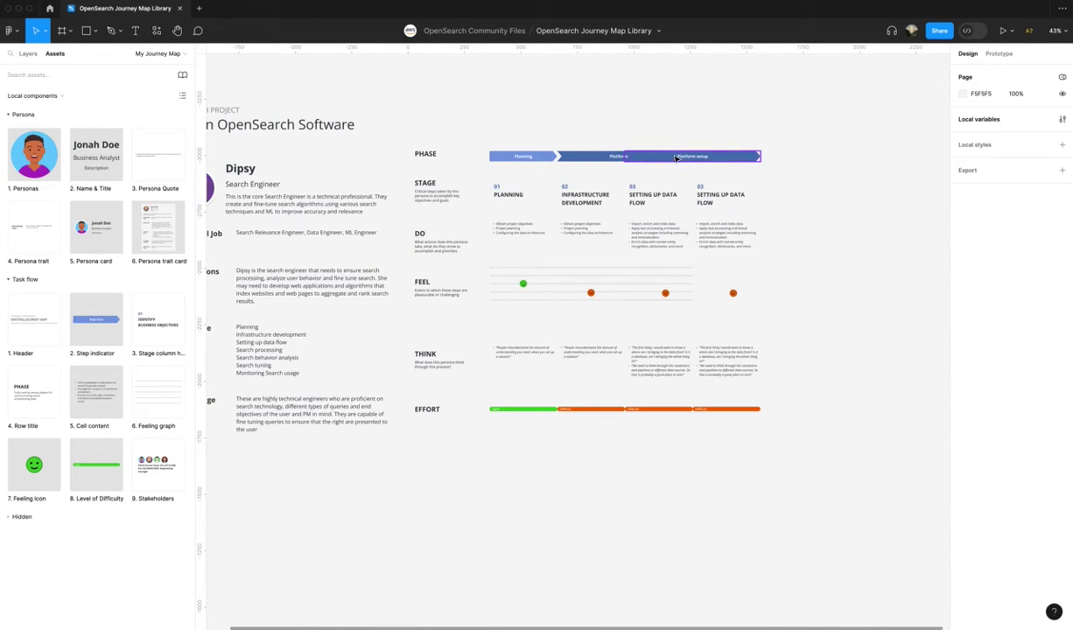
Shorten the copied Platform setup arrow to span one column, 300 wide
click(620, 156)
drag(654, 156, 692, 155)
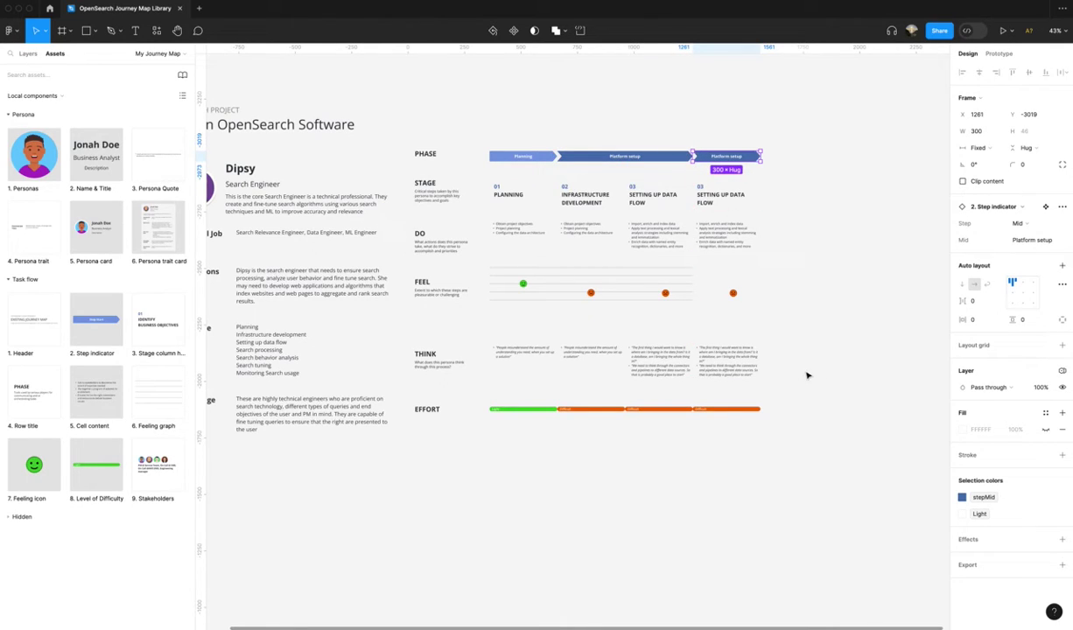
key(Escape)
Set the fourth column's feeling to Moderate and its Effort segment to Medium
click(720, 410)
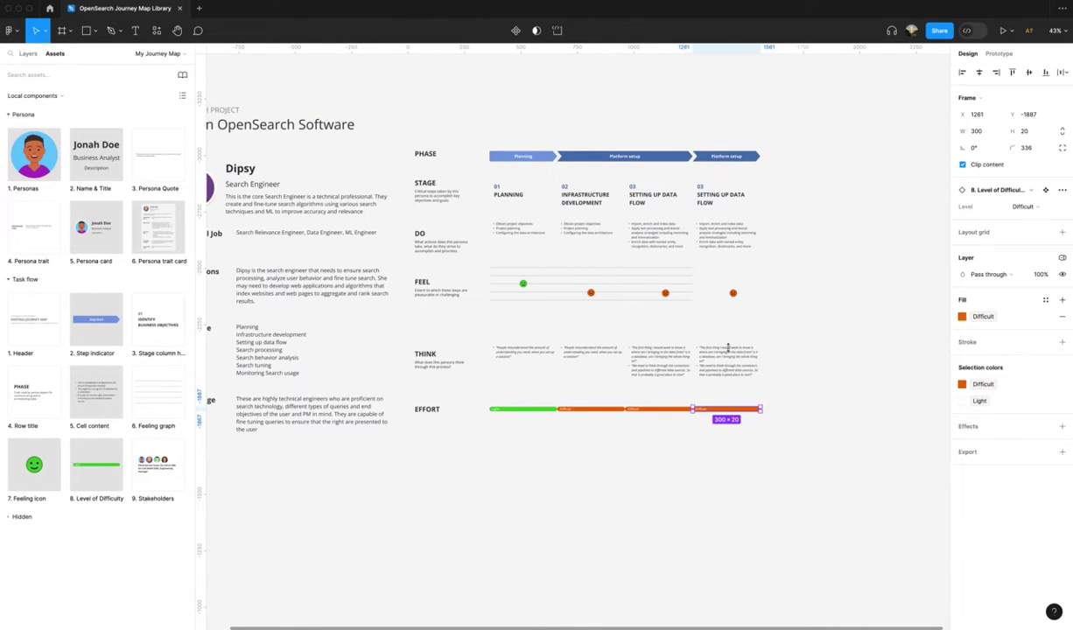
click(733, 293)
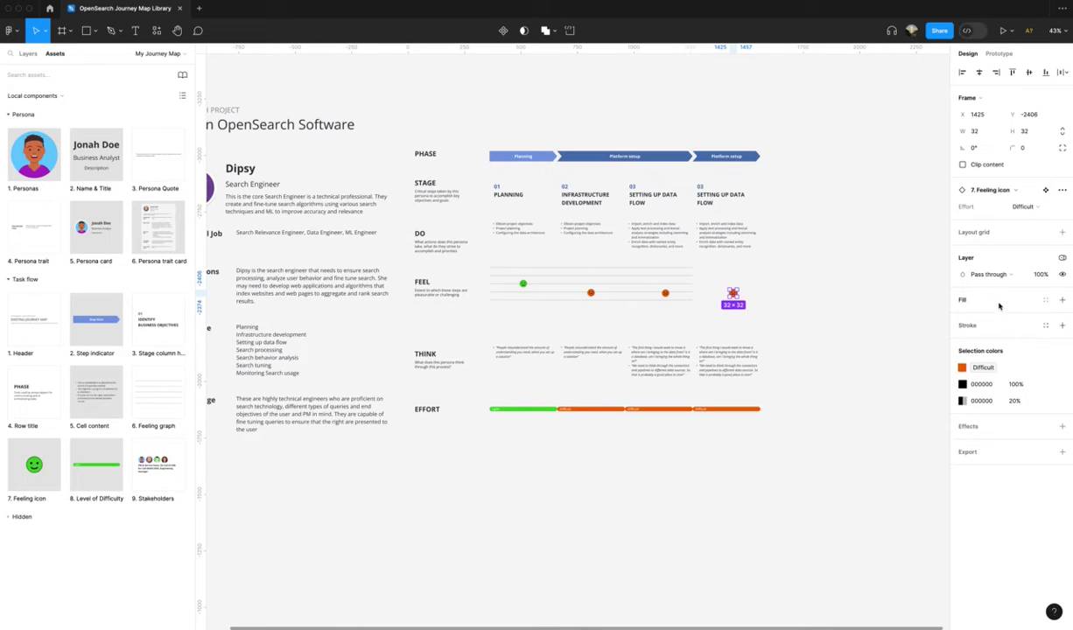
click(1024, 206)
click(1010, 194)
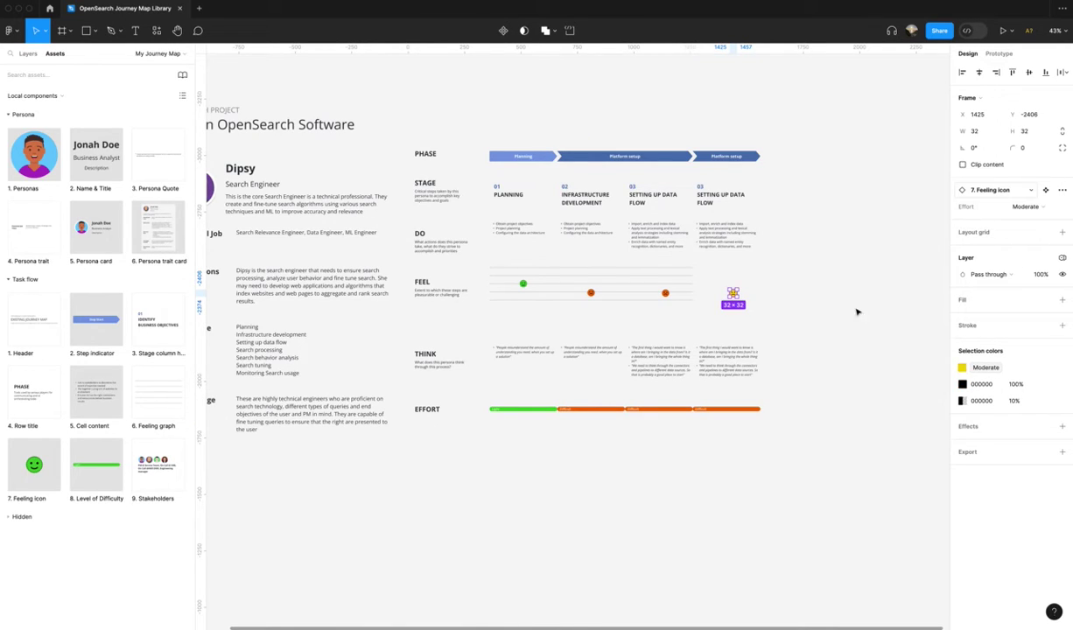
click(731, 408)
click(1018, 207)
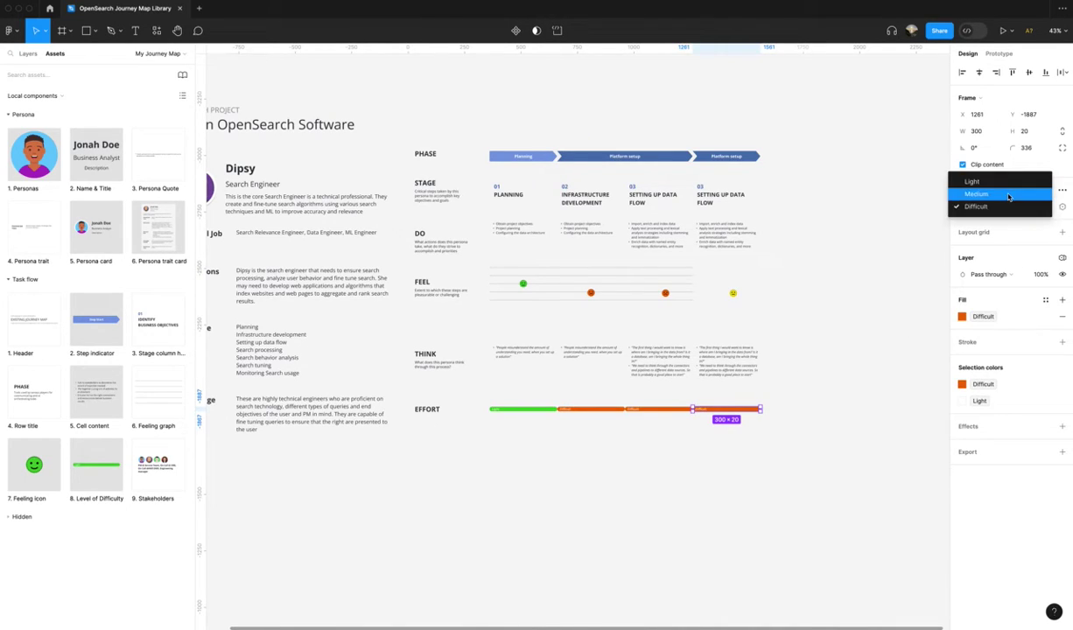
click(1004, 192)
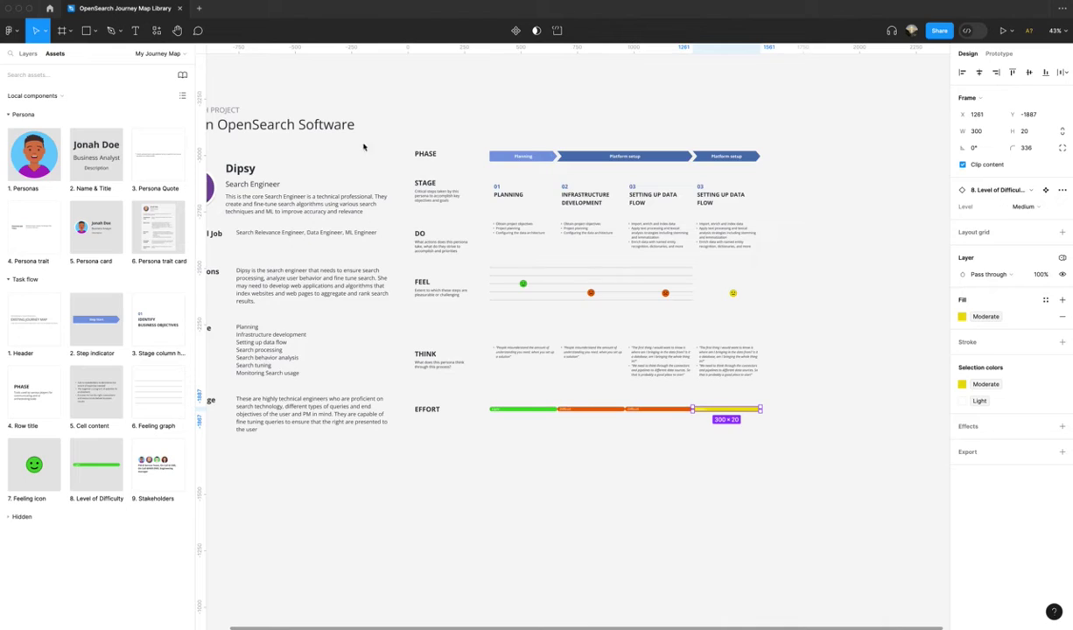
Retitle the fourth stage 'VALIDATE WITH A SAMPLE UI'
click(707, 201)
double_click(706, 201)
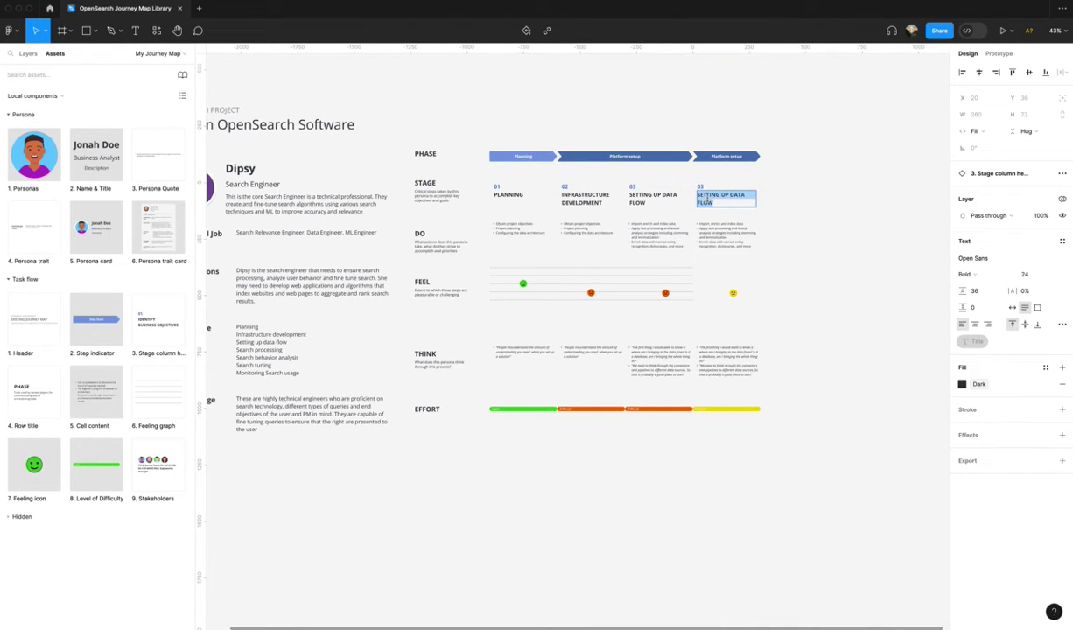
text(VALIDATE WITH A SAMPLE UI)
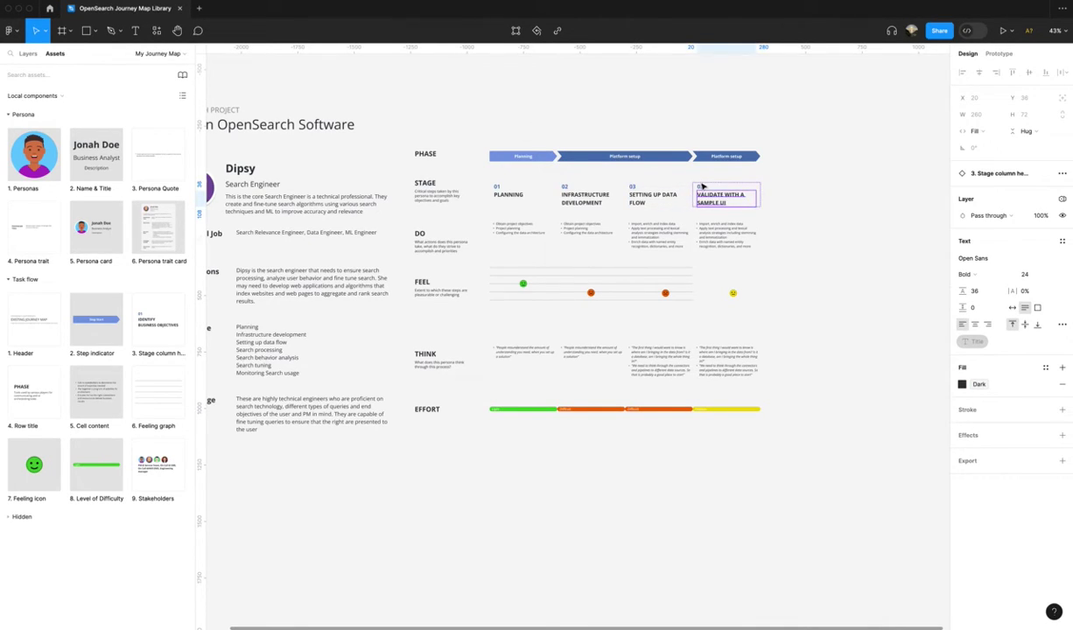
click(845, 171)
Set the fourth stage's Step property to 04
click(727, 194)
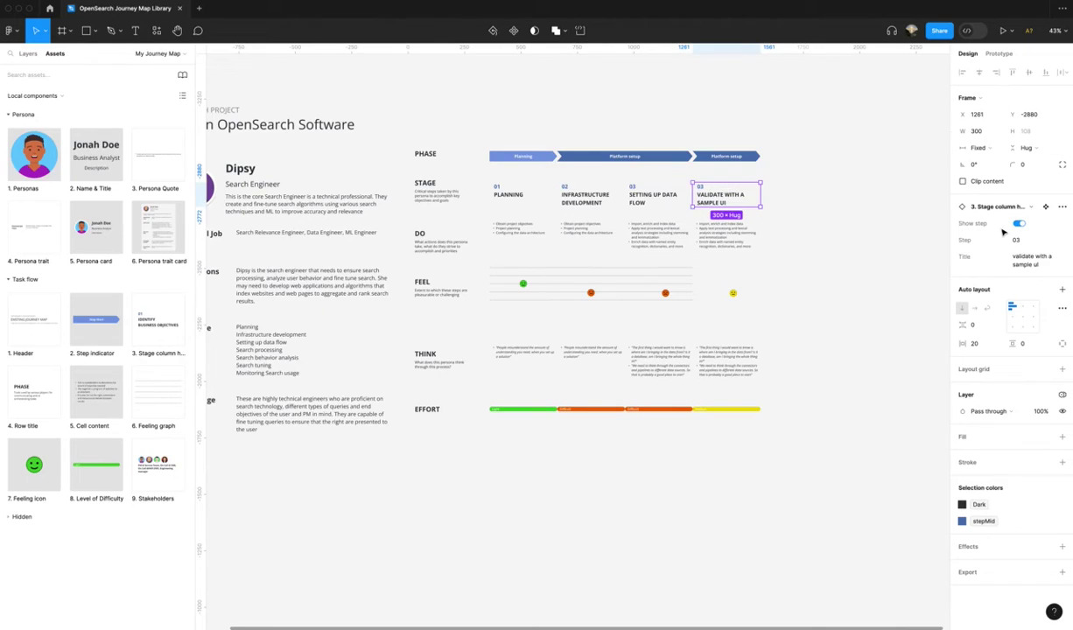
click(1018, 240)
text(04)
key(Return)
click(836, 384)
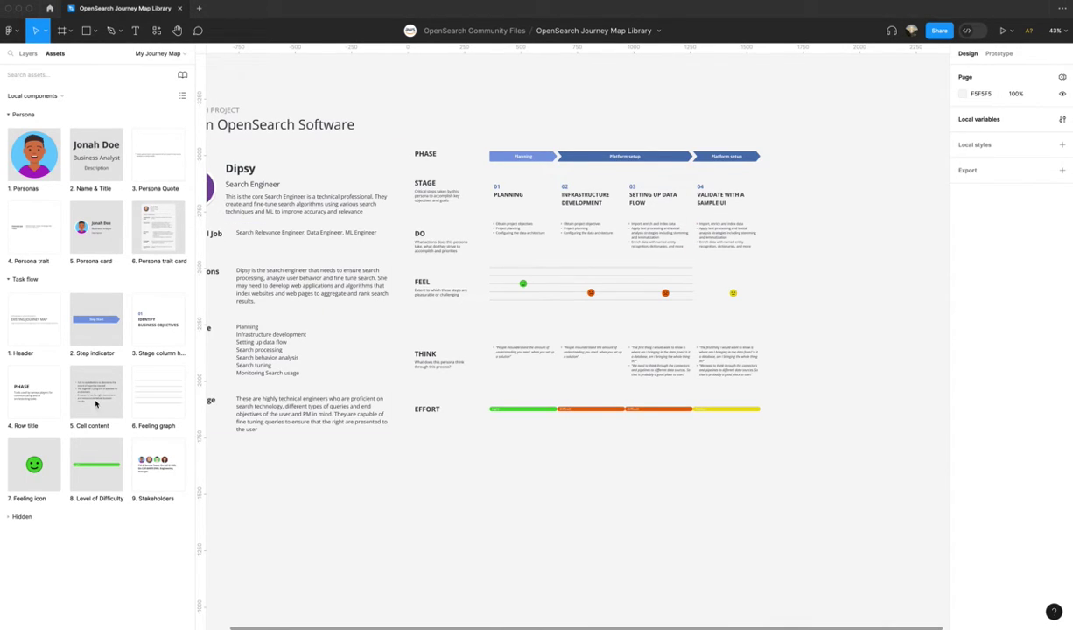
Paste the new task description into the fourth column's DO cell
click(710, 237)
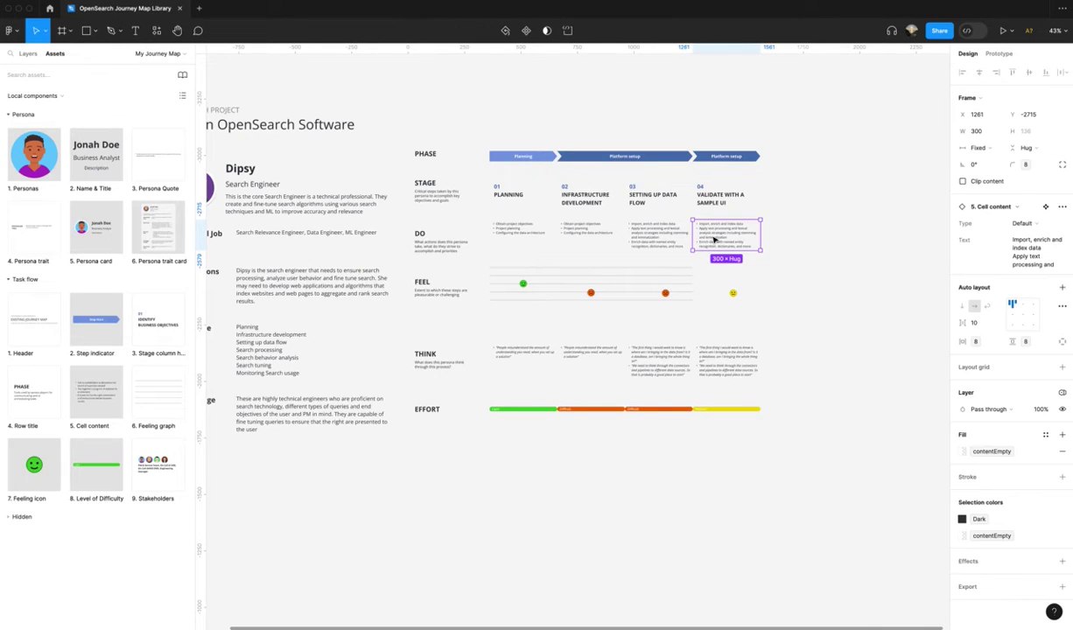
click(711, 236)
key(Return)
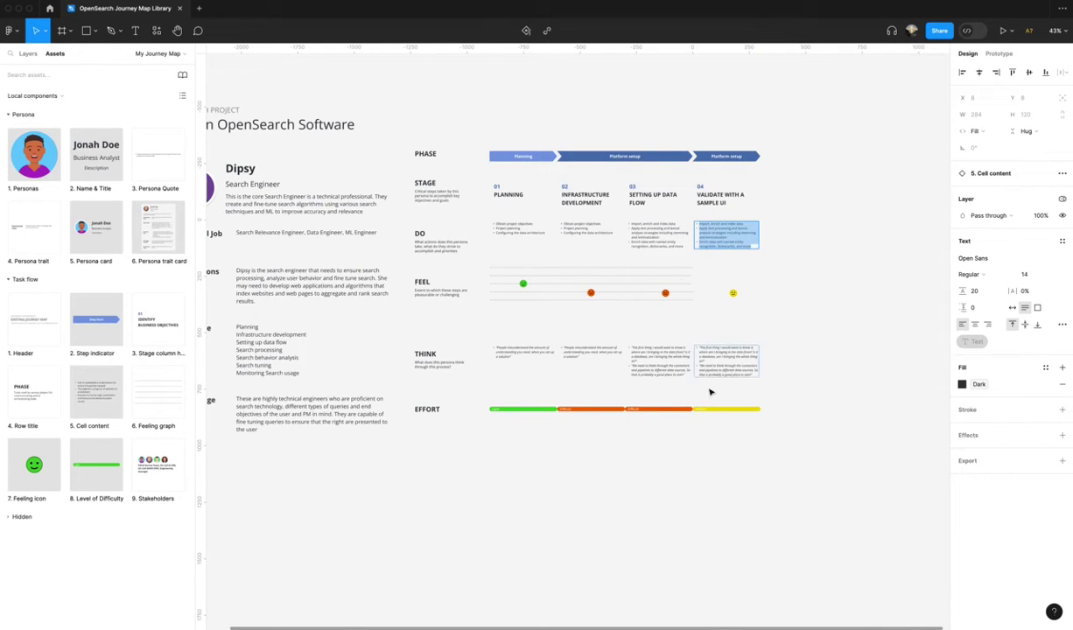
text(Preview the search system with a sample user interface Validate ingestion of data)
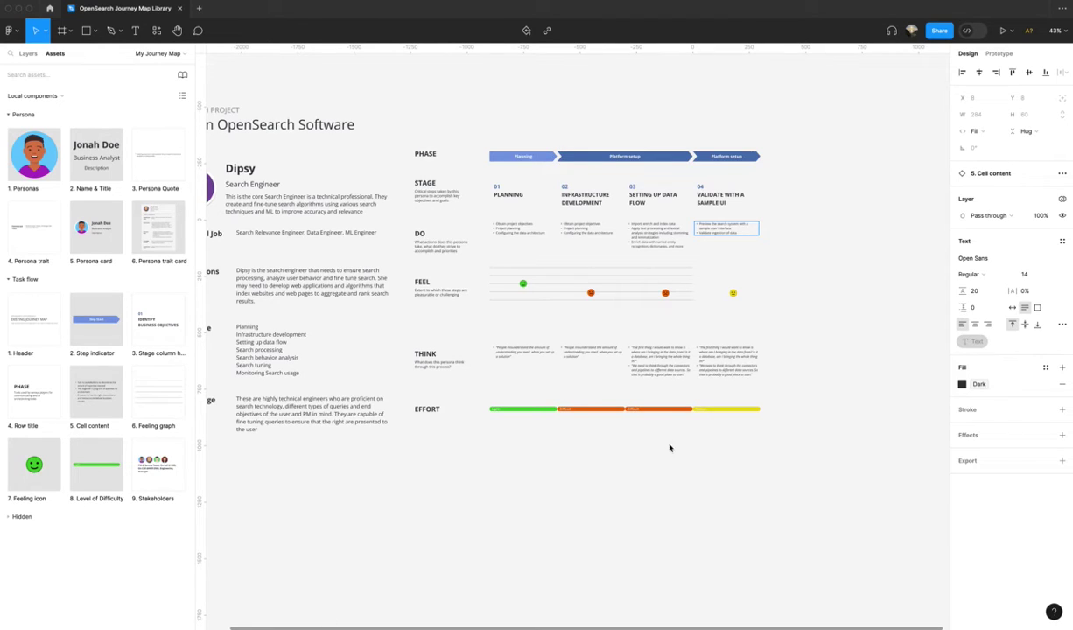
Replace the fourth column's THINK quote with the pasted new text
click(727, 369)
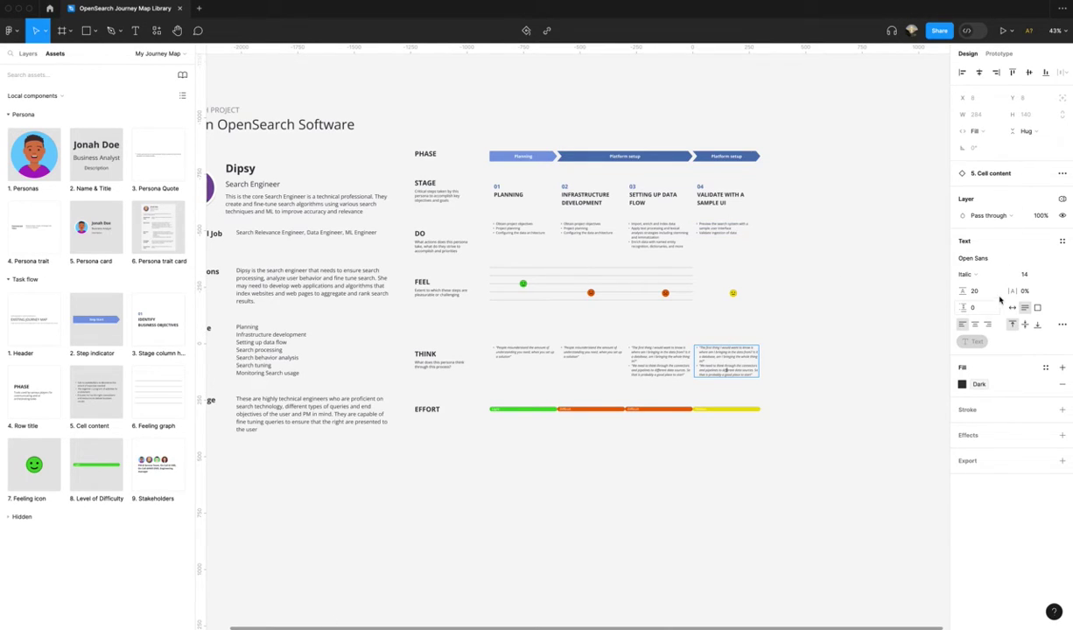
key(Return)
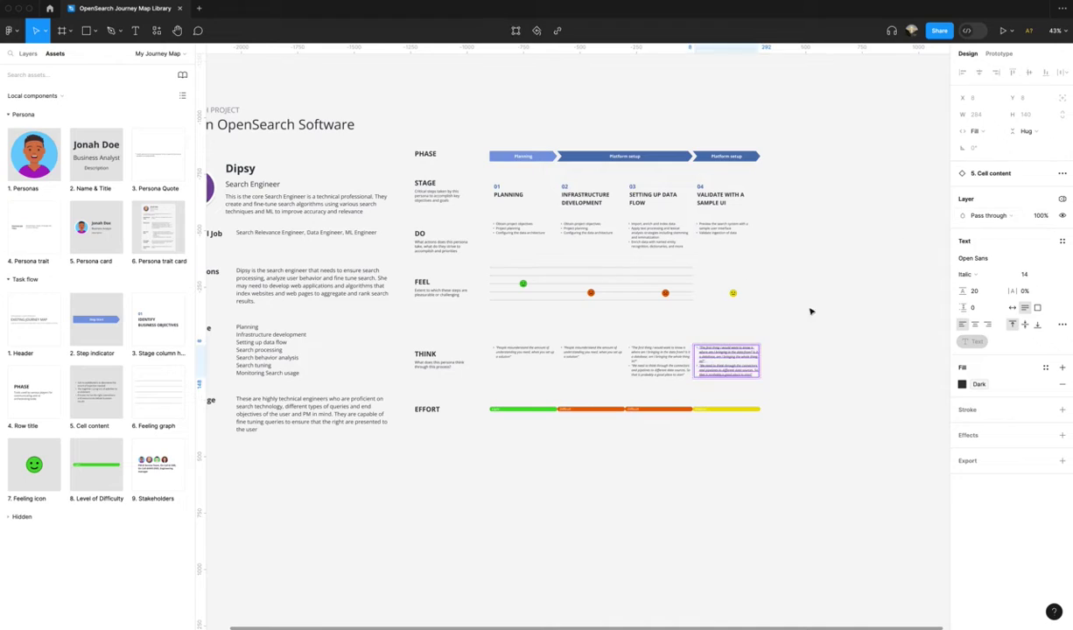
click(880, 354)
click(708, 344)
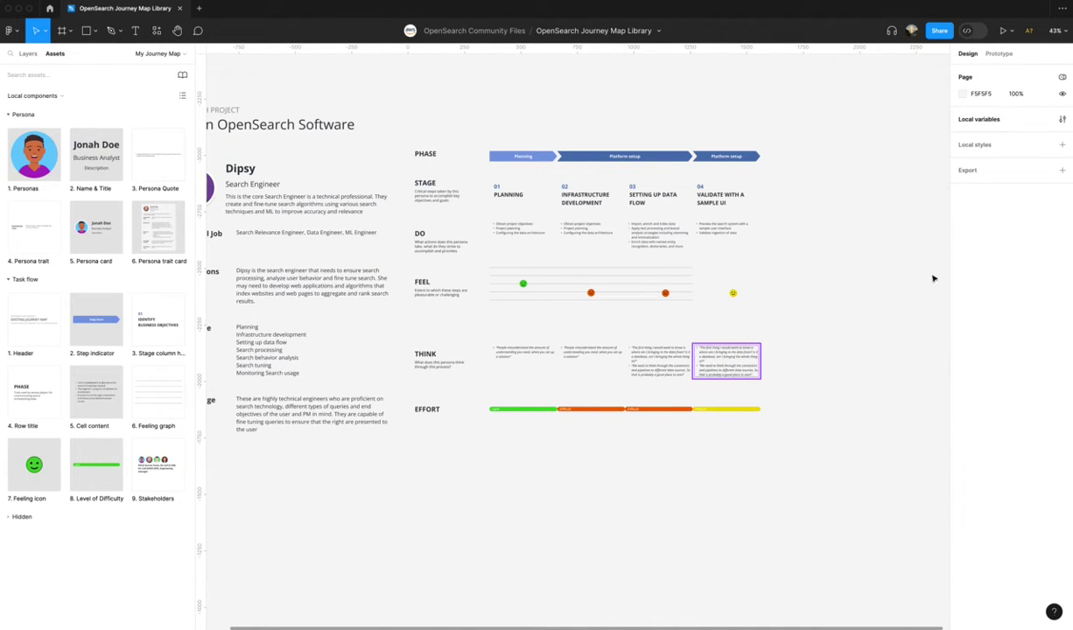
click(1020, 251)
text(You need to define your evaluation goals and criteria. What are you trying to achieve with your evaluation? What are the key performance indicators (KPIs) that you want to measure? How will you compare and benchmark your search engine against others?)
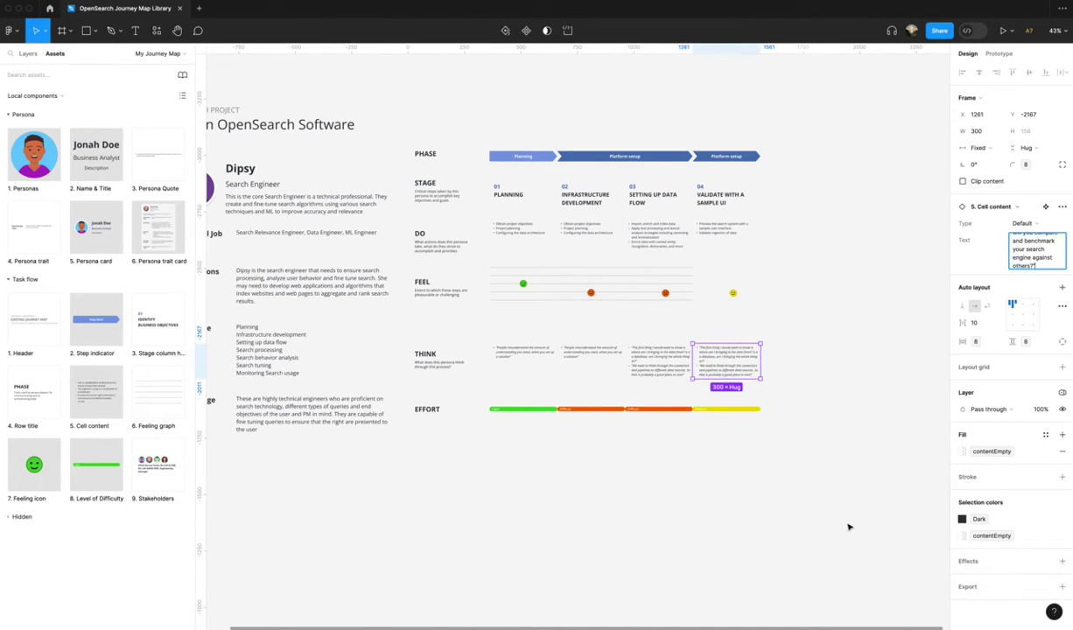
click(814, 506)
click(715, 410)
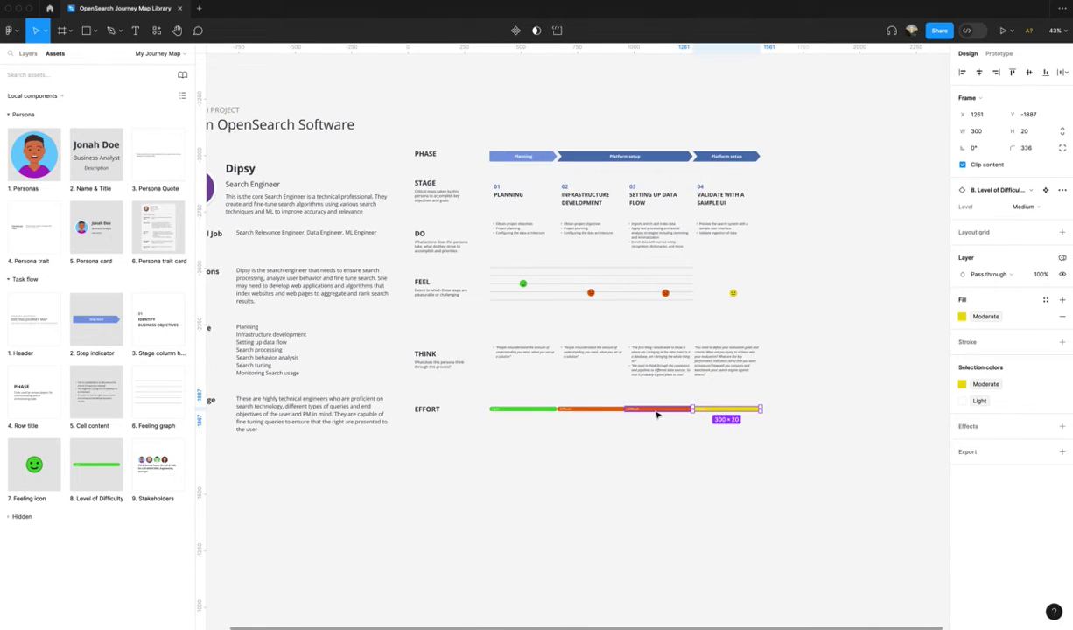
Wrap all four Effort segments in an auto-layout frame with 0 gap
shift+click(643, 409)
shift+click(582, 410)
shift+click(525, 410)
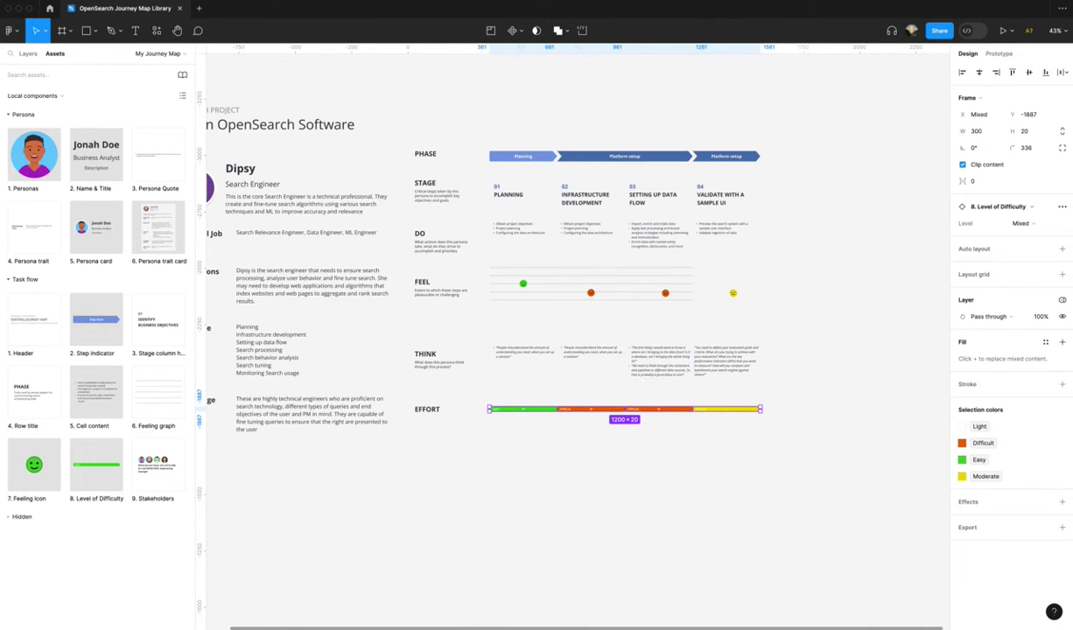
click(1060, 251)
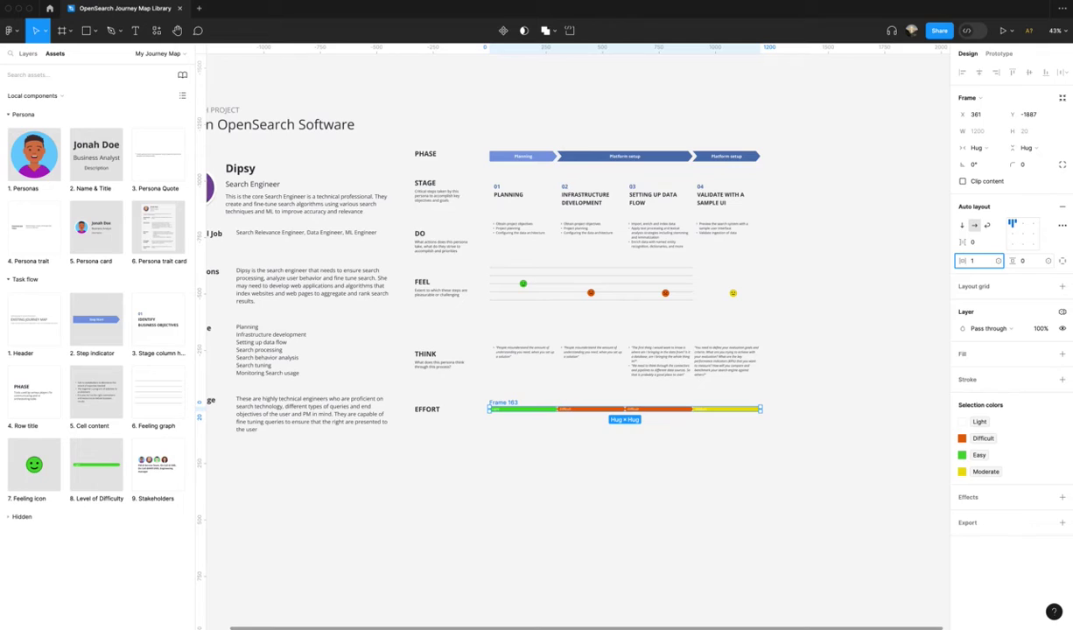
drag(934, 250, 928, 250)
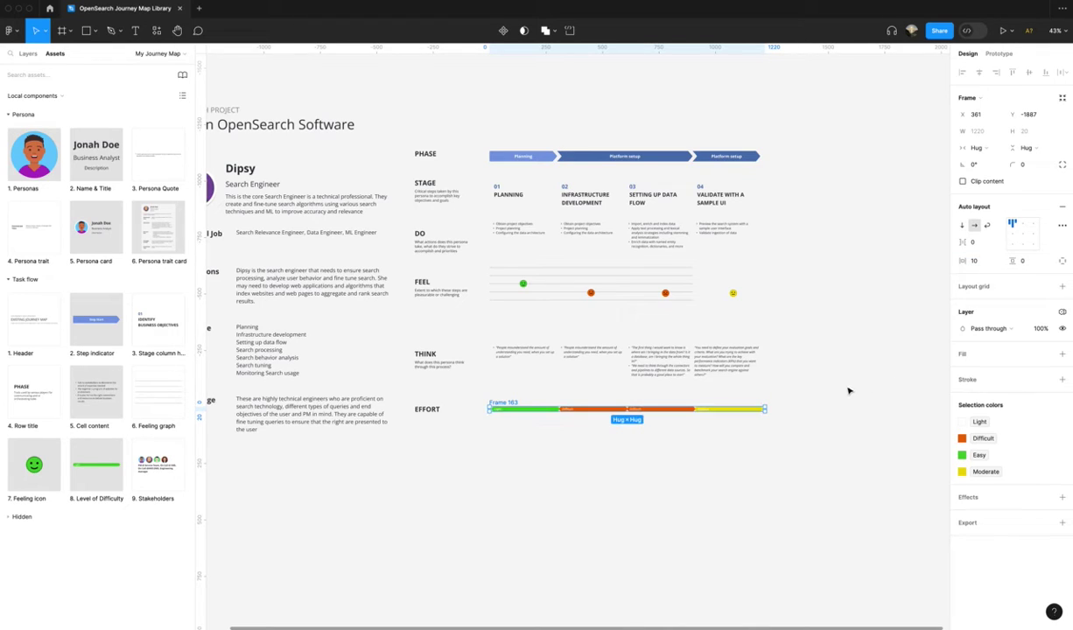
click(816, 520)
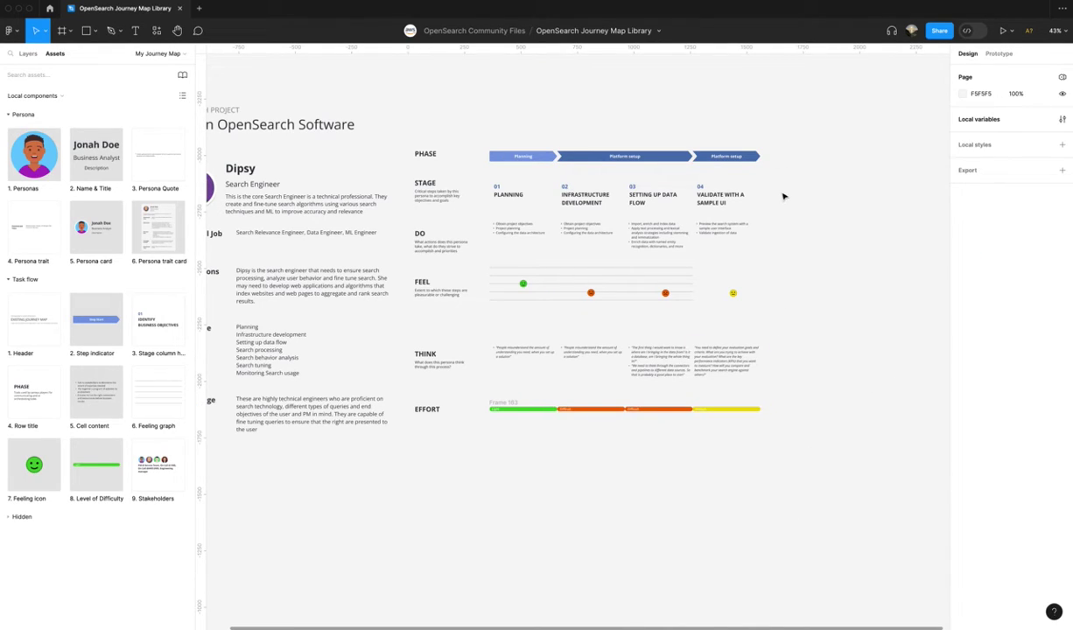
Widen the Feeling graph to 1200 across the fourth stage
click(690, 278)
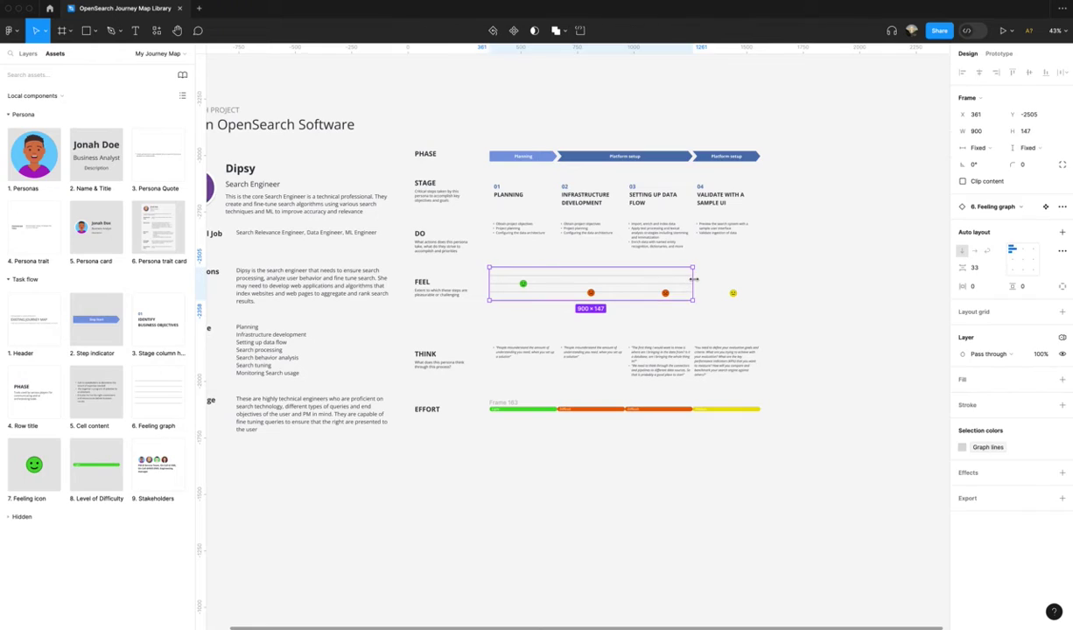
drag(693, 278, 763, 279)
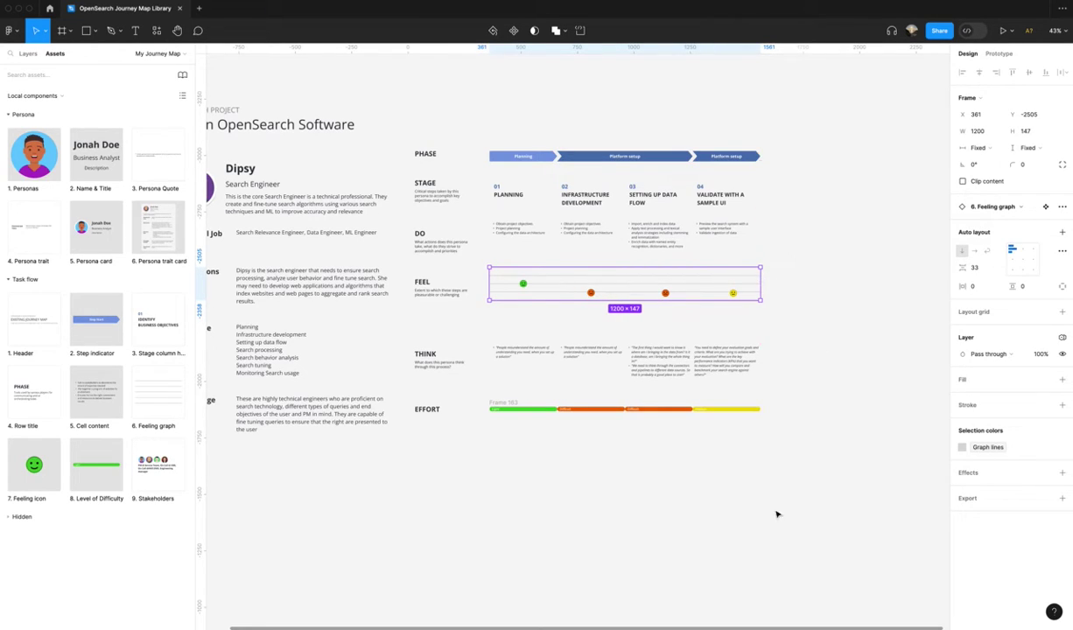
click(568, 536)
scroll(564, 533, left, 3)
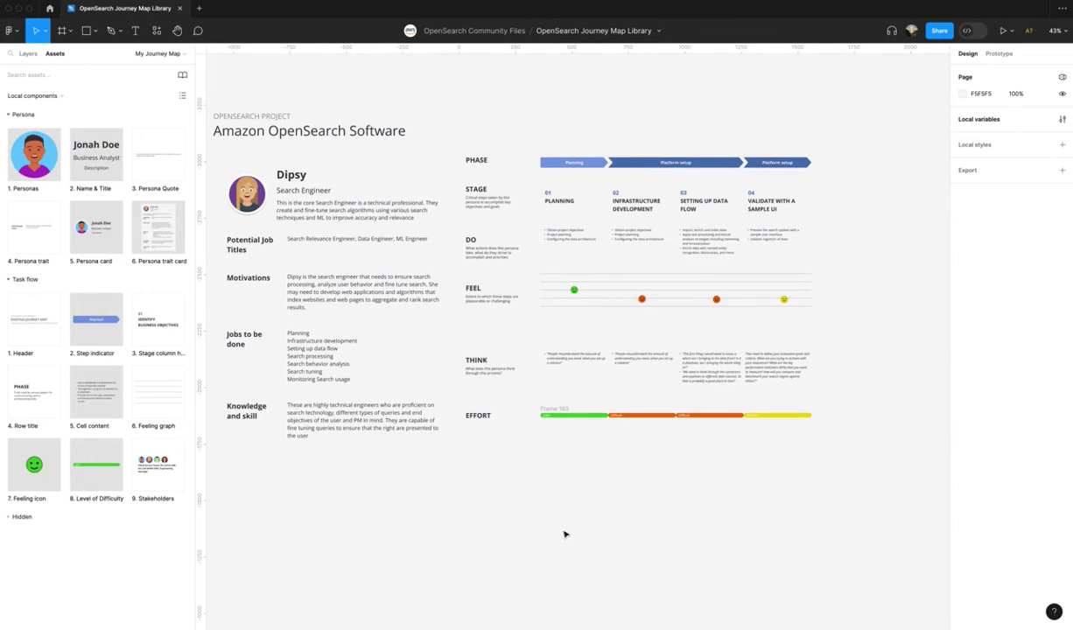
Set the Effort segments' width to 280
click(705, 414)
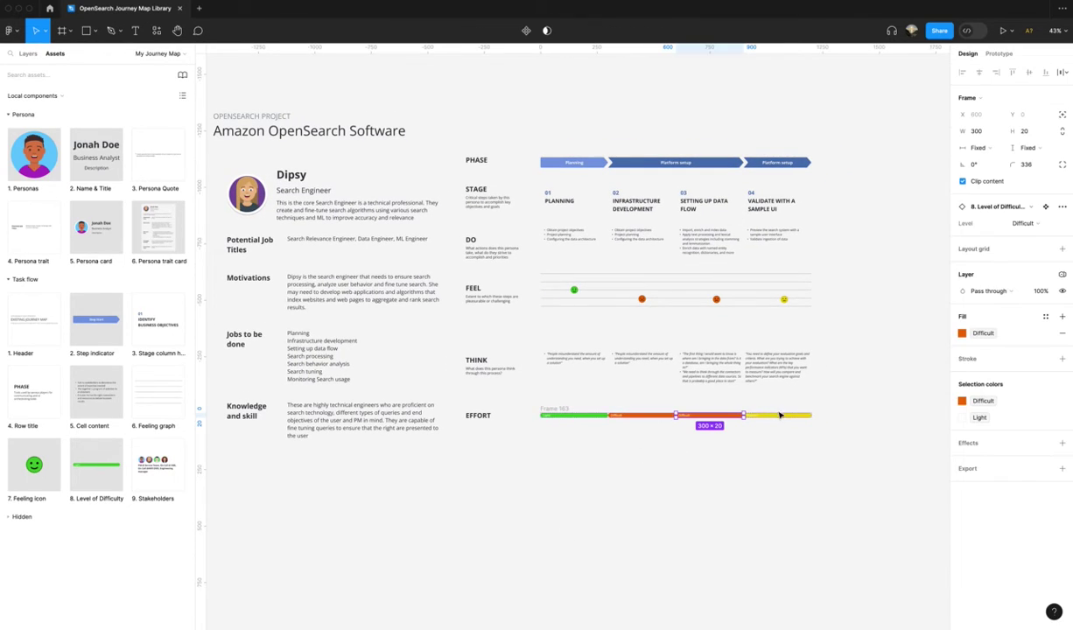
shift+click(775, 414)
shift+click(561, 415)
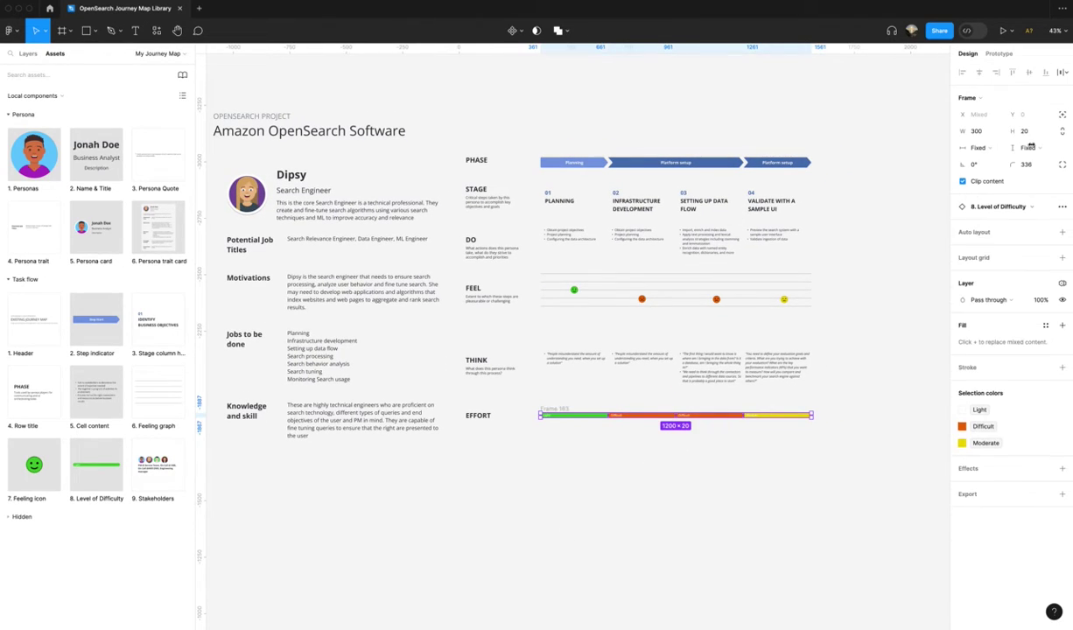
click(989, 133)
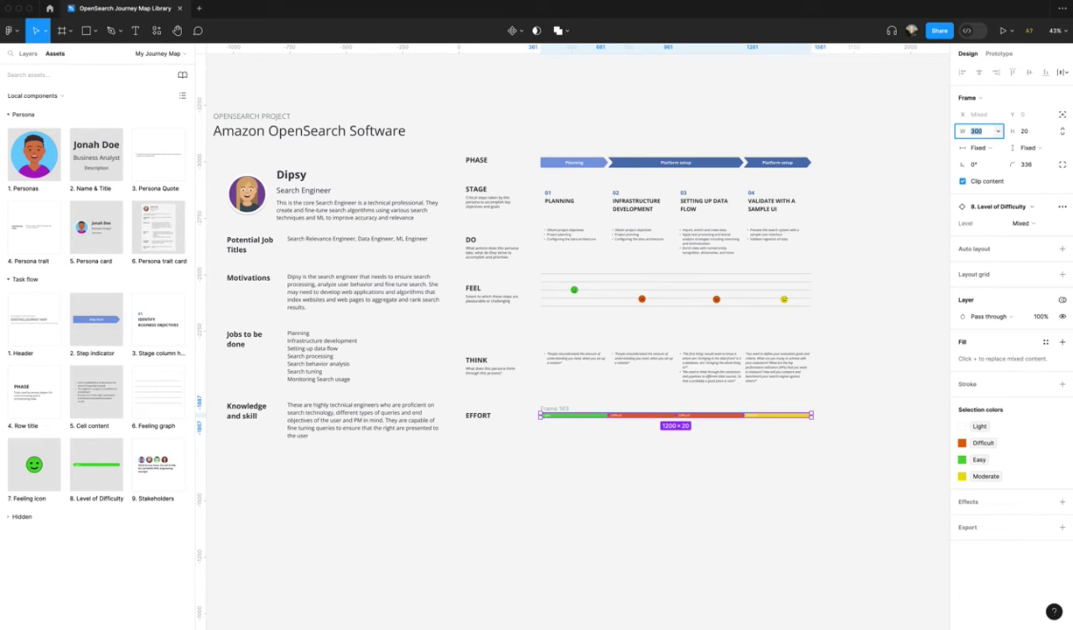
text(280)
key(Return)
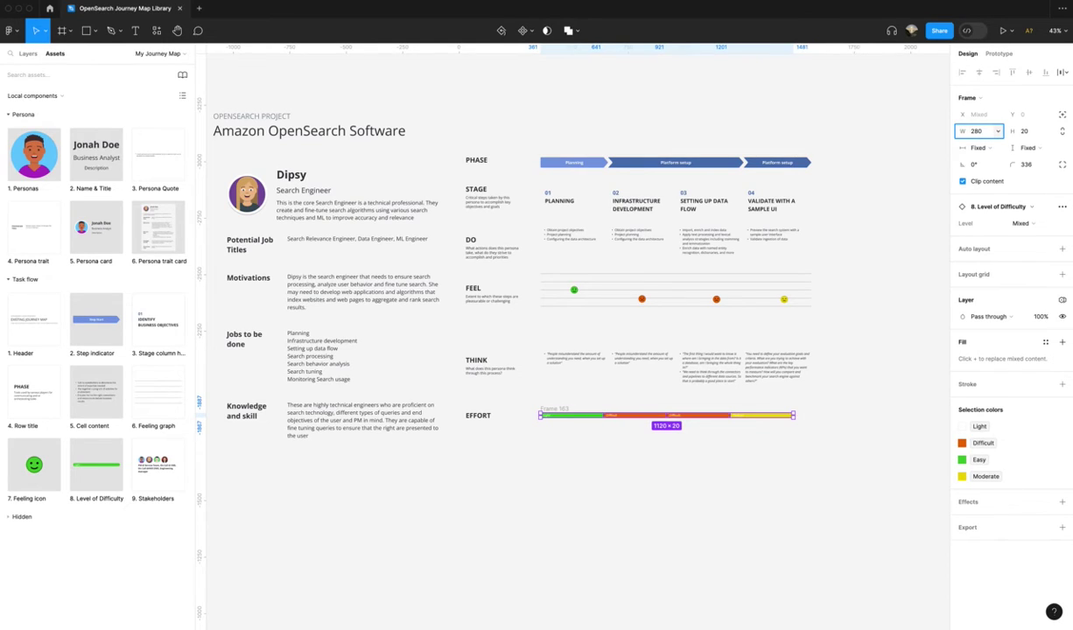
click(715, 467)
Align the column 4 items, excluding the FEEL row, along their horizontal centres
click(765, 418)
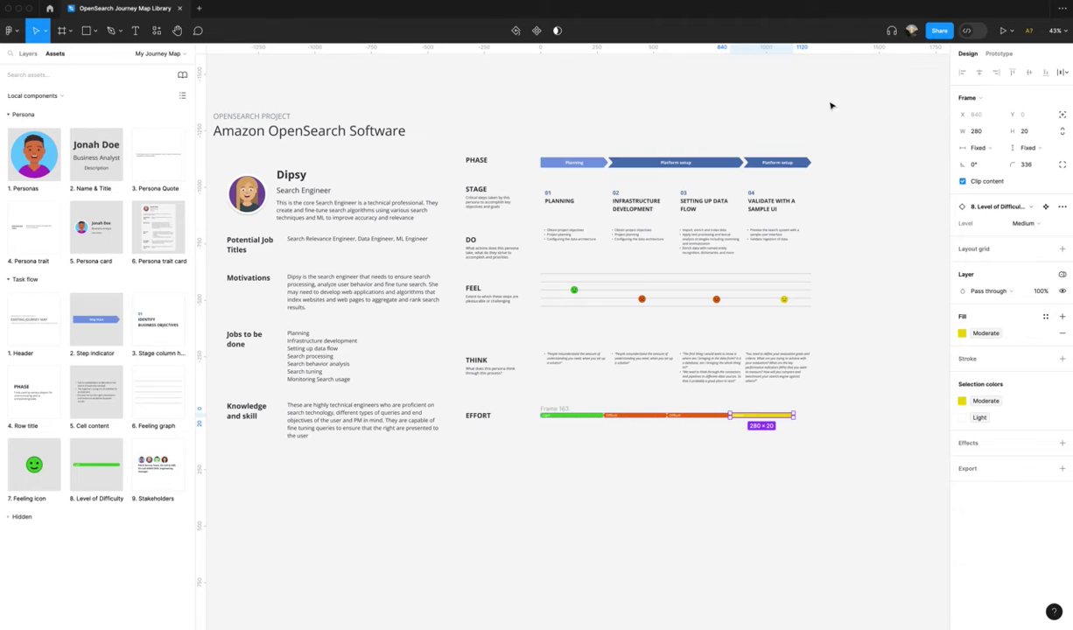
drag(832, 105, 761, 427)
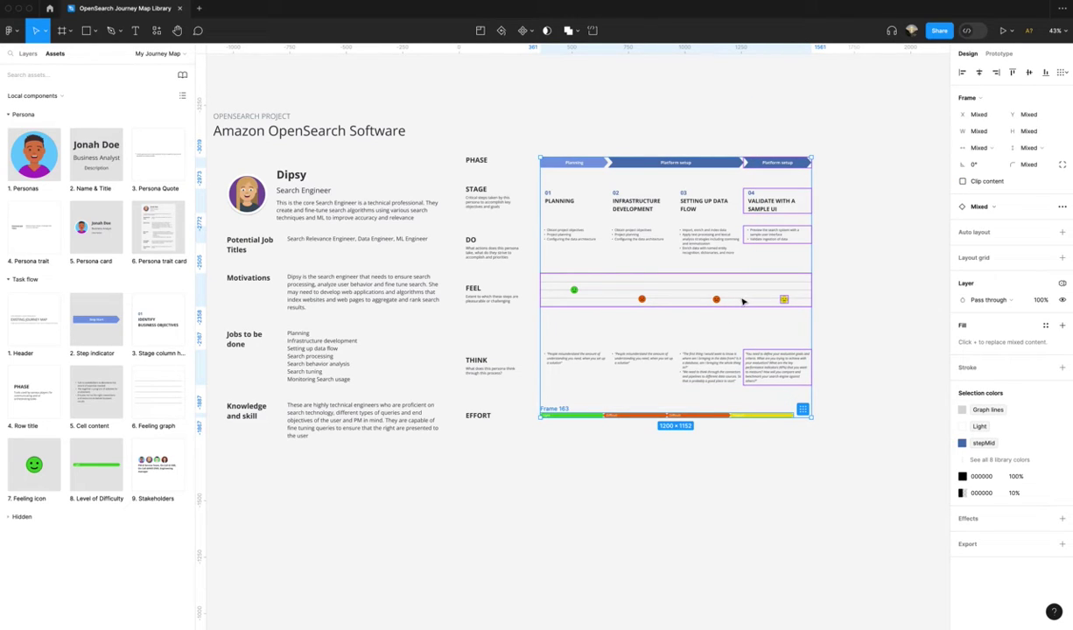
shift+click(742, 302)
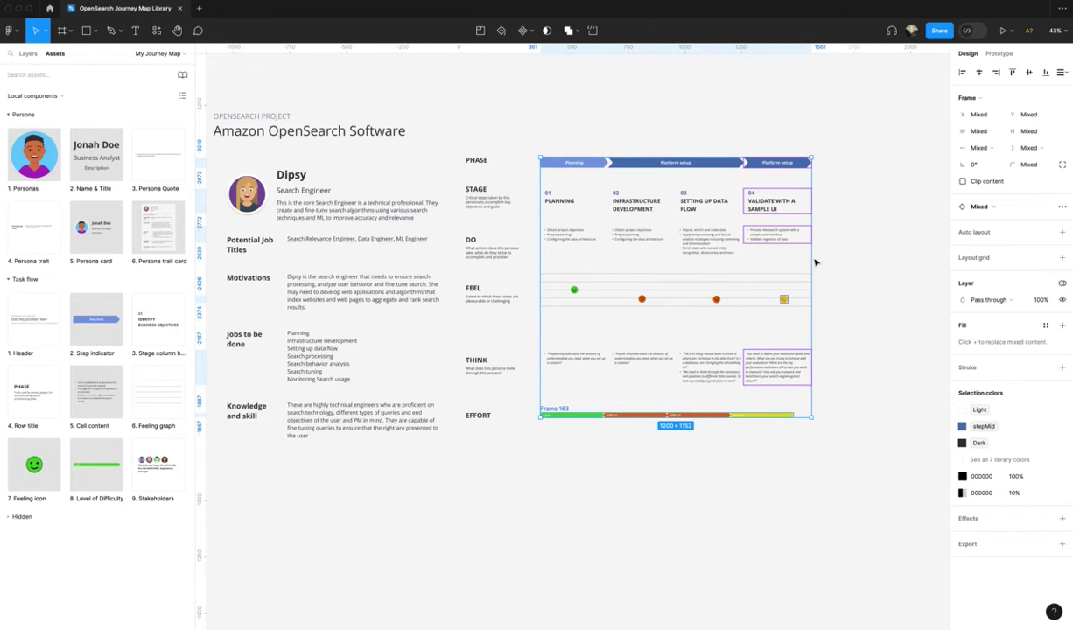
click(979, 74)
click(568, 431)
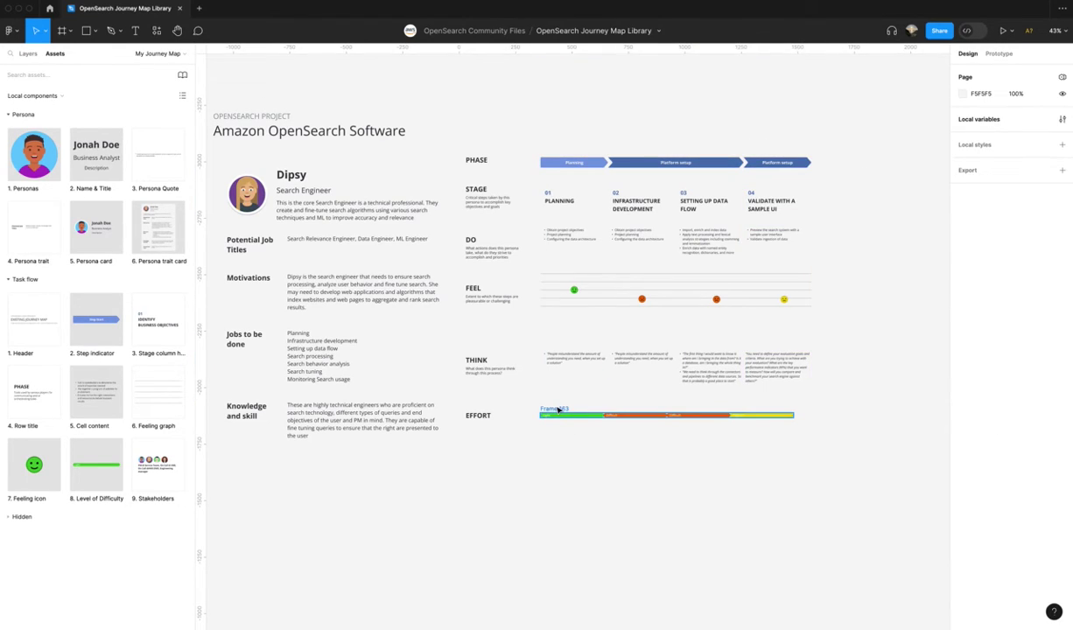
click(557, 410)
Ungroup the Effort bar frame
right_click(558, 411)
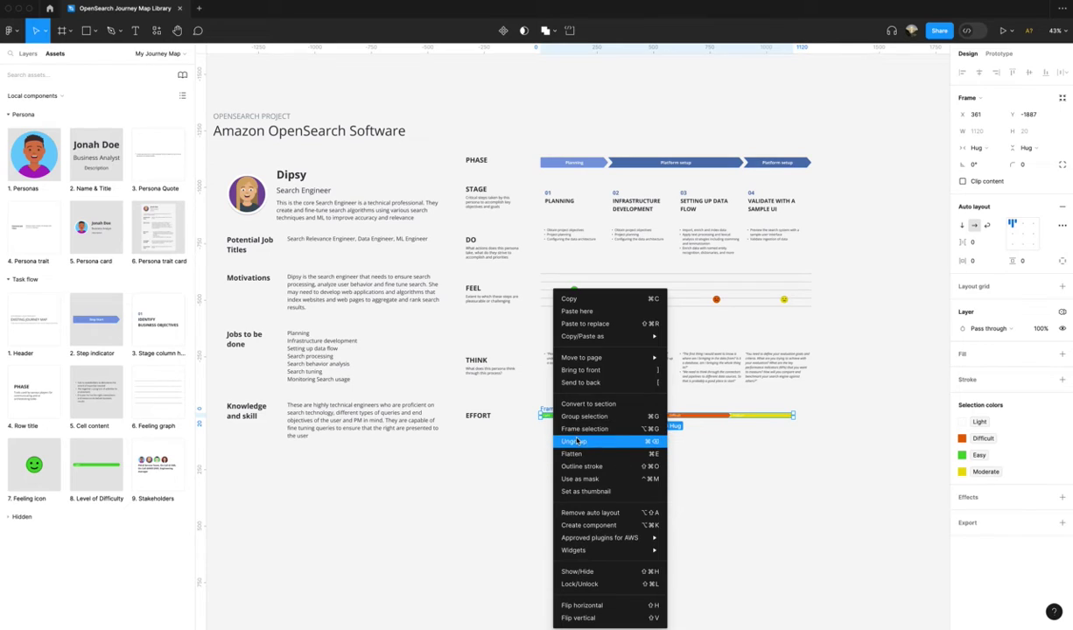
click(574, 441)
click(770, 514)
Shift column 4 right and move the second and third Effort segments under their columns
click(792, 363)
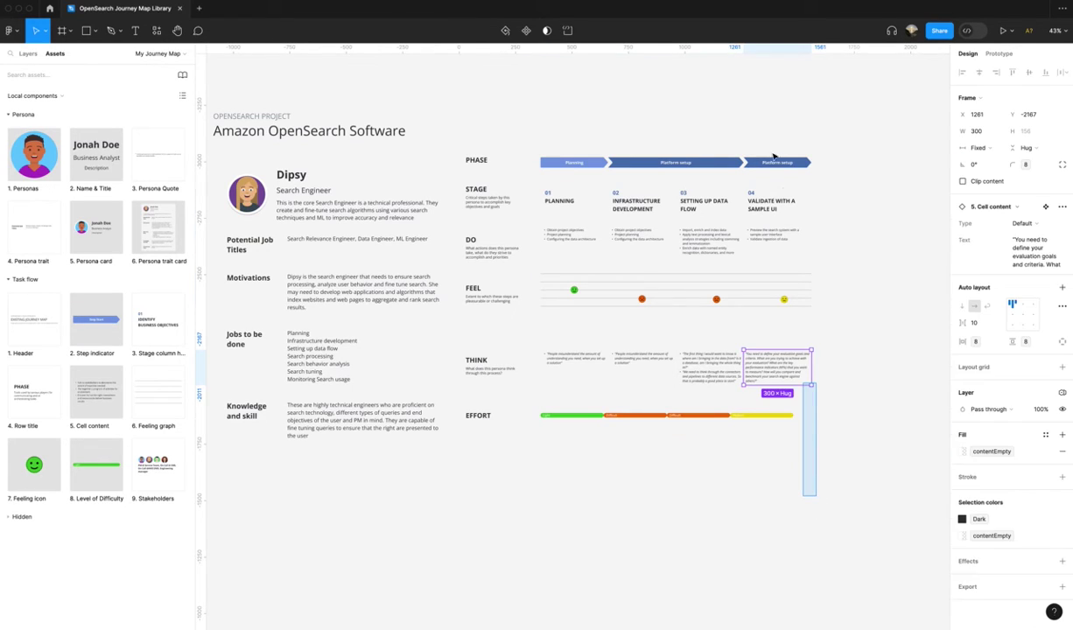
shift+click(773, 157)
shift+click(733, 283)
shift+click(732, 281)
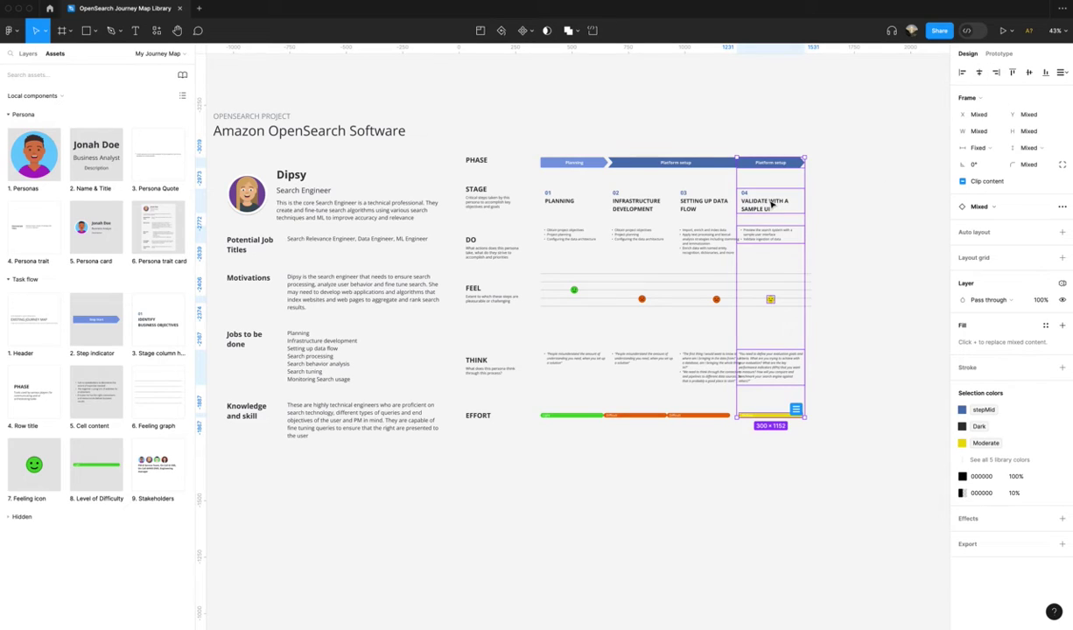
mouse_move(772, 204)
mouse_down()
mouse_move(785, 209)
mouse_move(775, 205)
mouse_up()
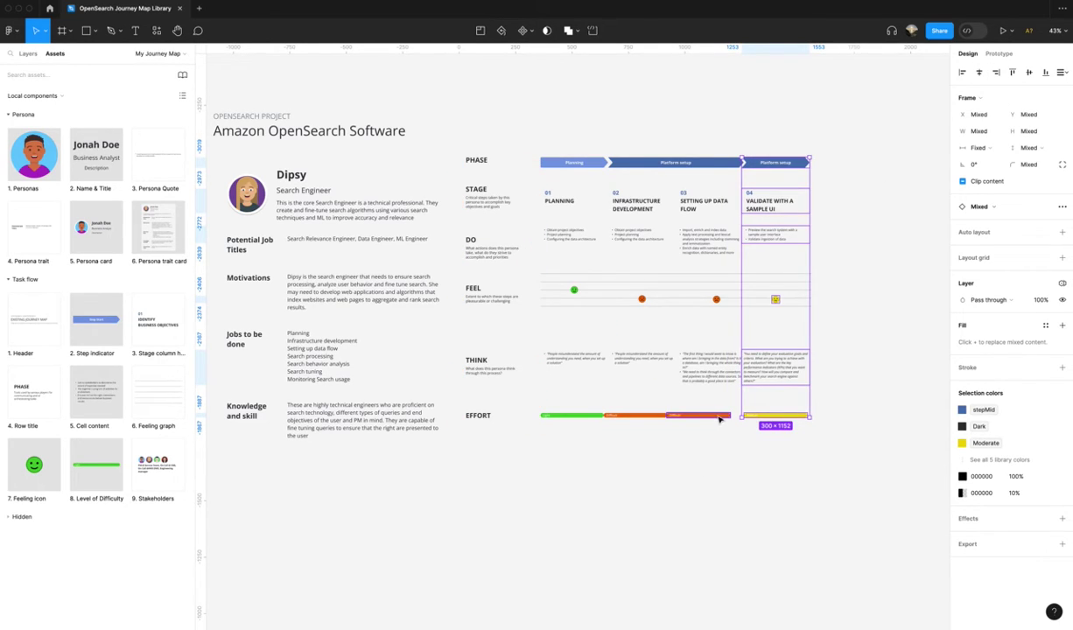
drag(720, 419, 728, 420)
drag(626, 421, 635, 422)
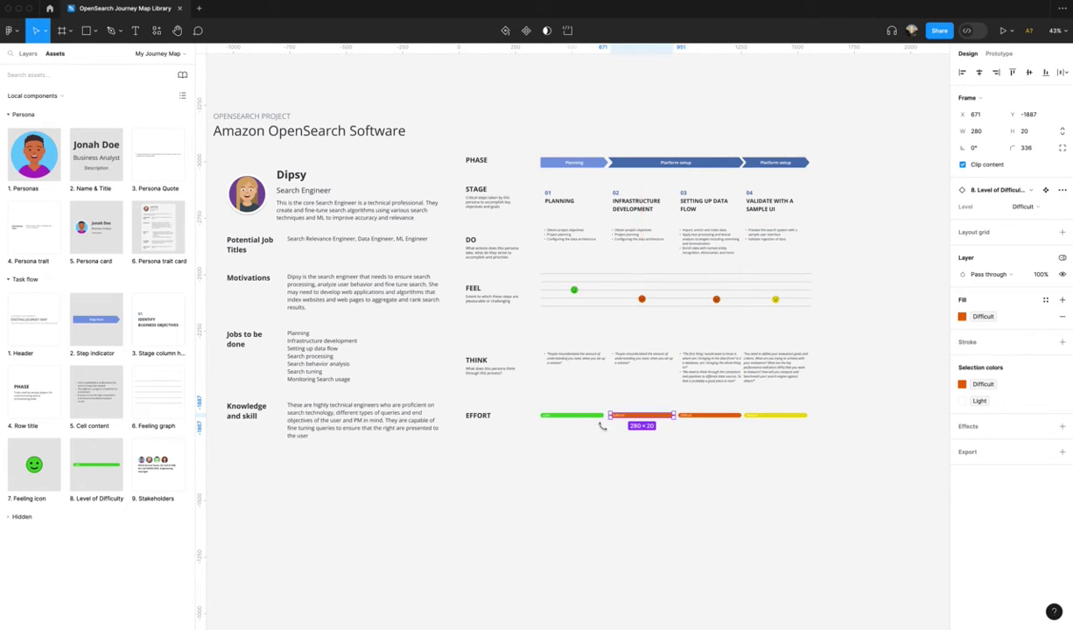
click(631, 488)
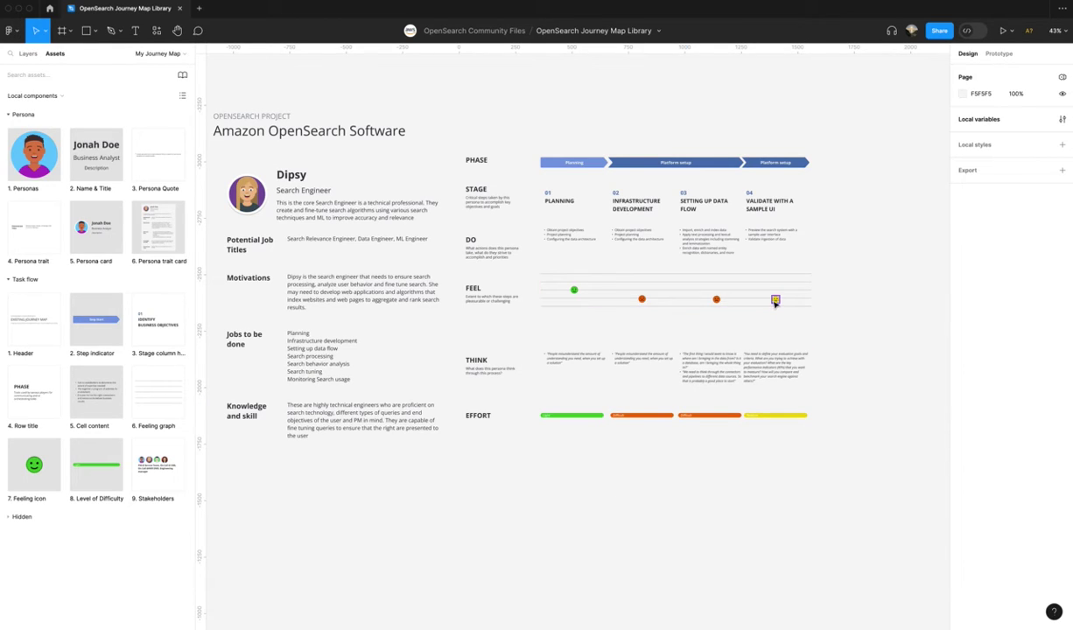
Raise the yellow Feel emoji onto its line and top-align the Think row
drag(780, 295, 787, 292)
click(855, 498)
drag(830, 399, 479, 364)
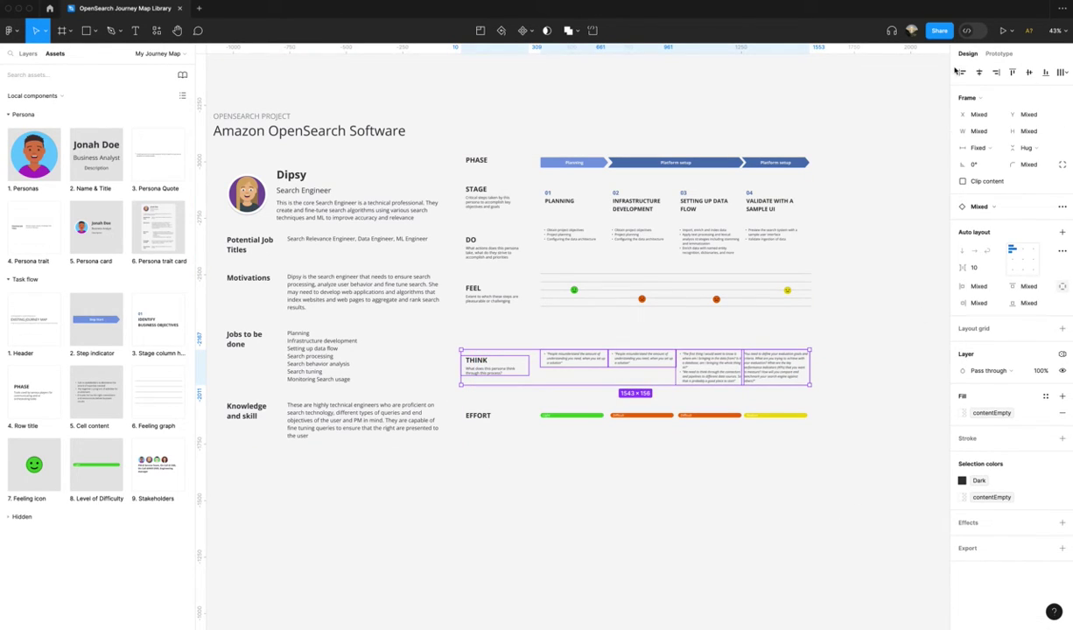
click(1012, 73)
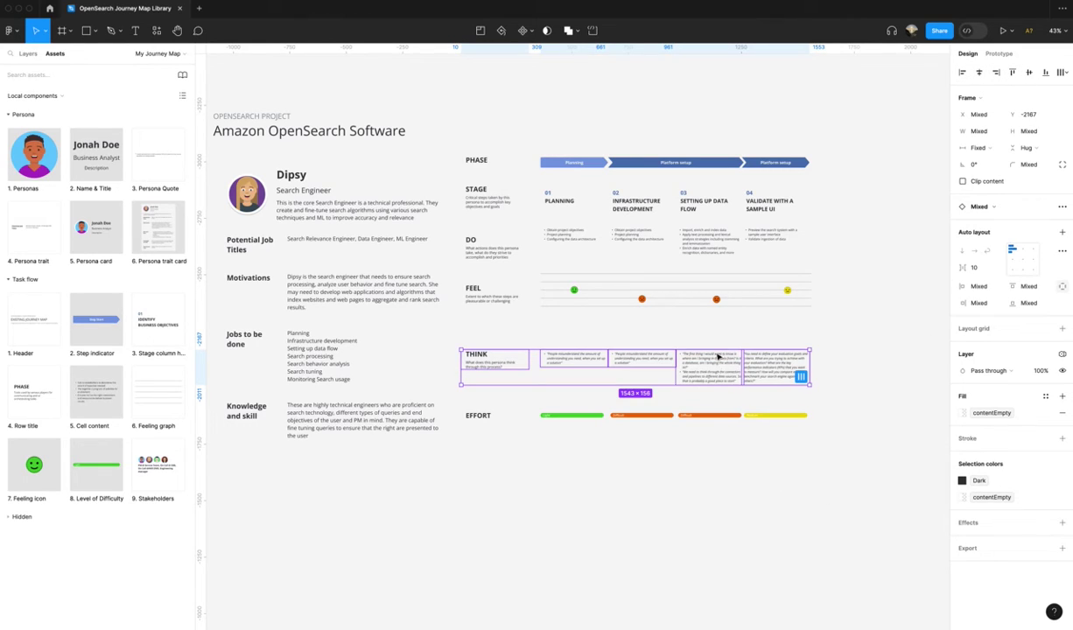
Move the Effort row up closer to Think and reposition the Feel row title
drag(825, 461, 479, 404)
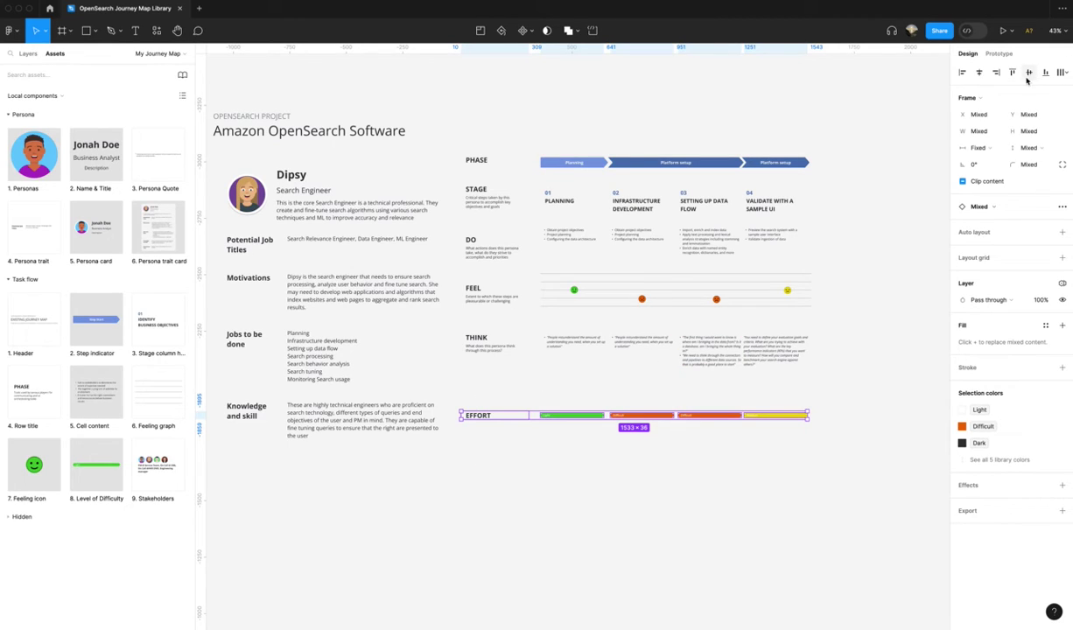
drag(758, 421, 758, 405)
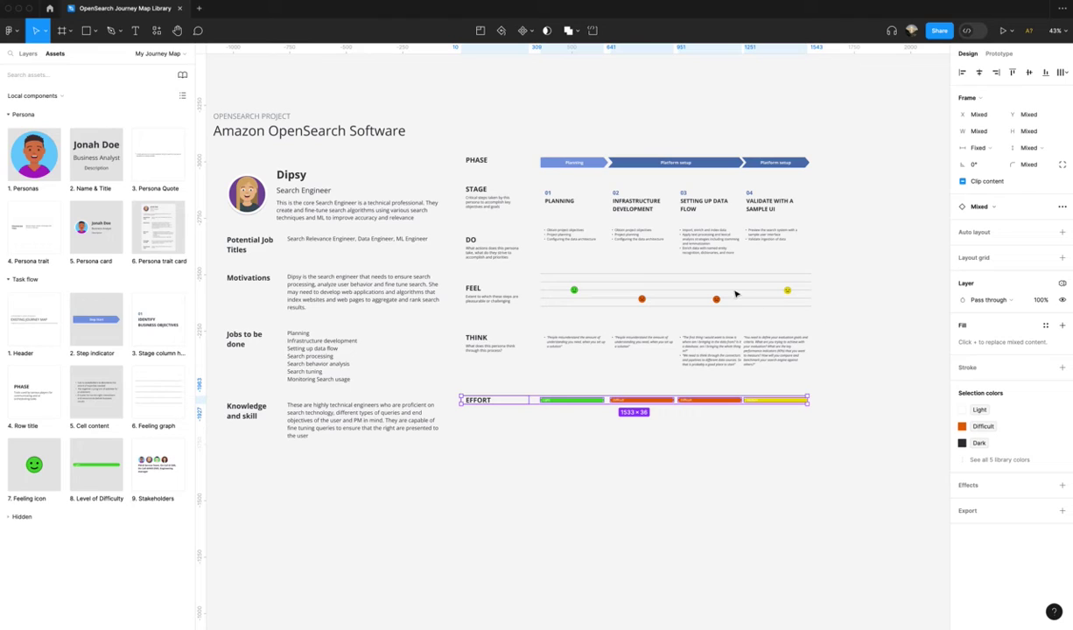
drag(834, 313, 491, 273)
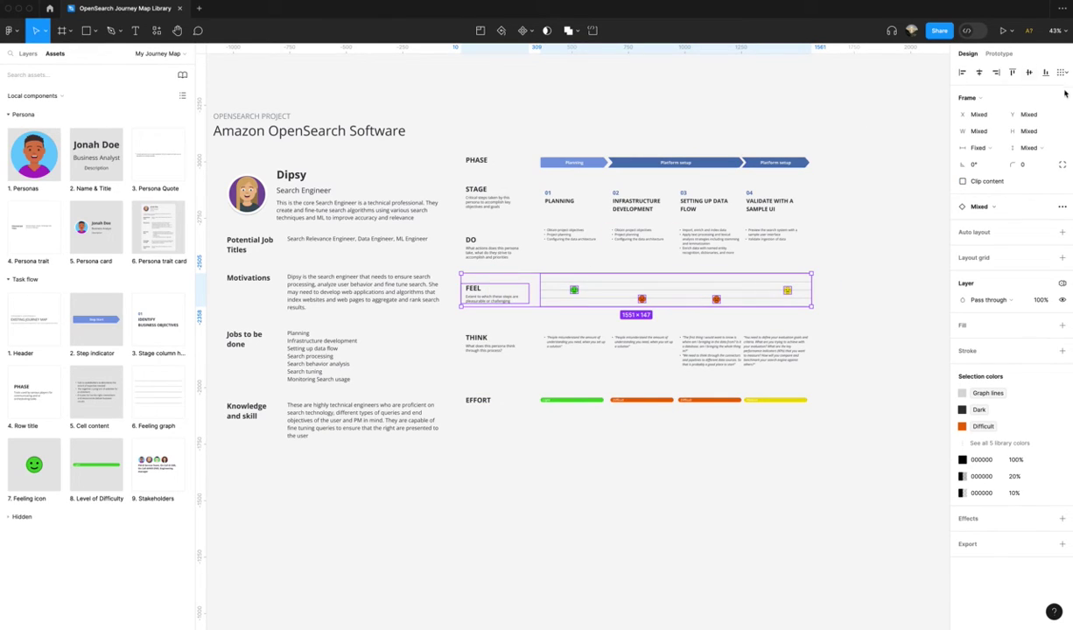
click(855, 324)
click(488, 288)
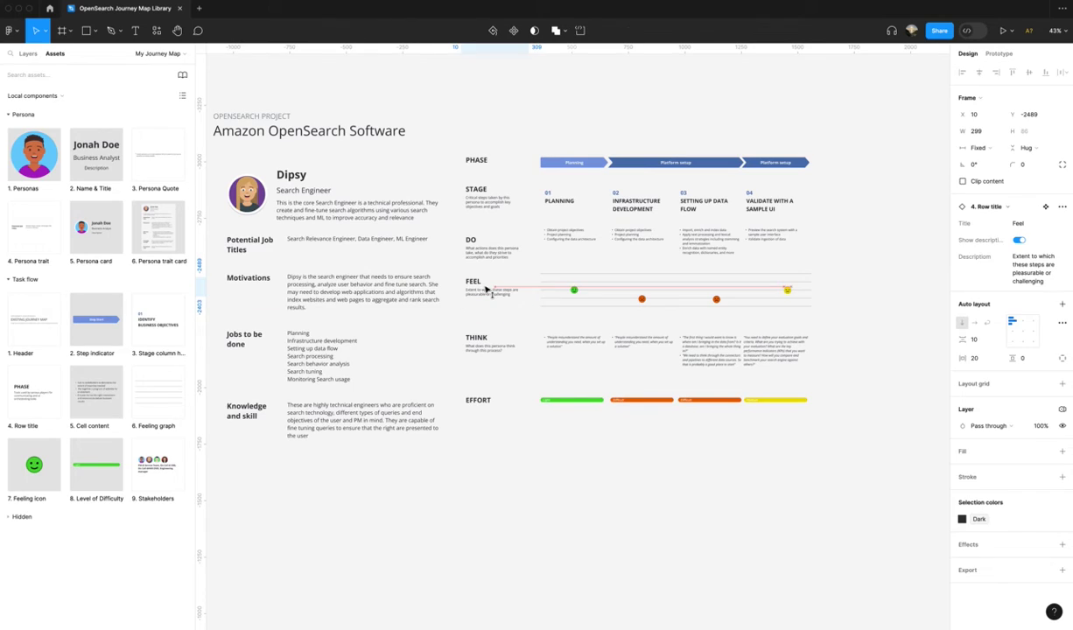
drag(487, 289, 516, 185)
Top-align the STAGE row title with the four stage column headers
click(574, 200)
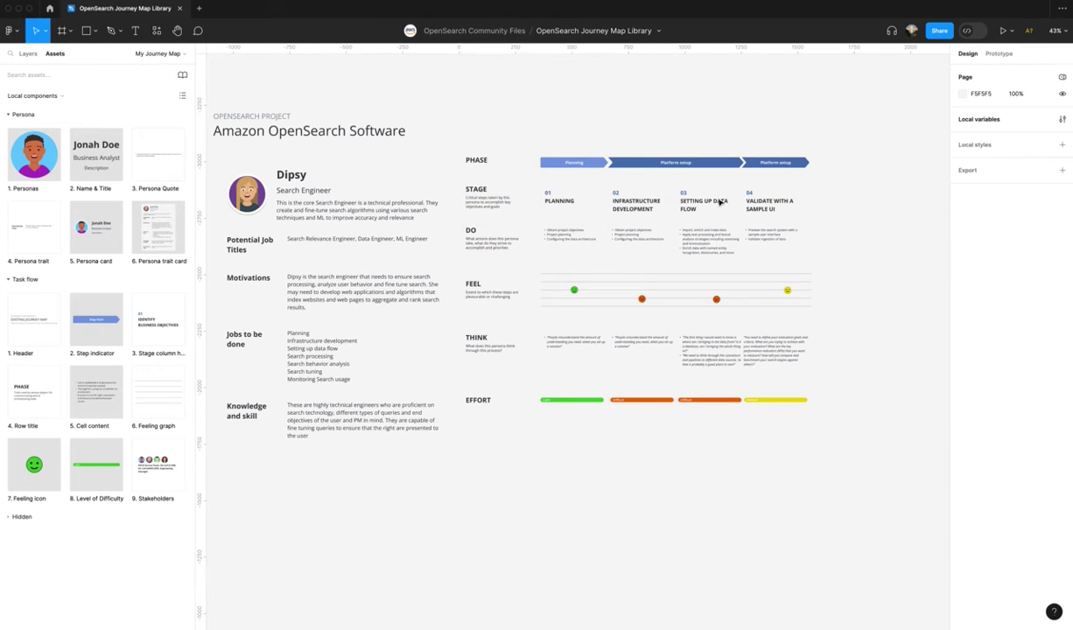
key(super+a)
shift+click(470, 206)
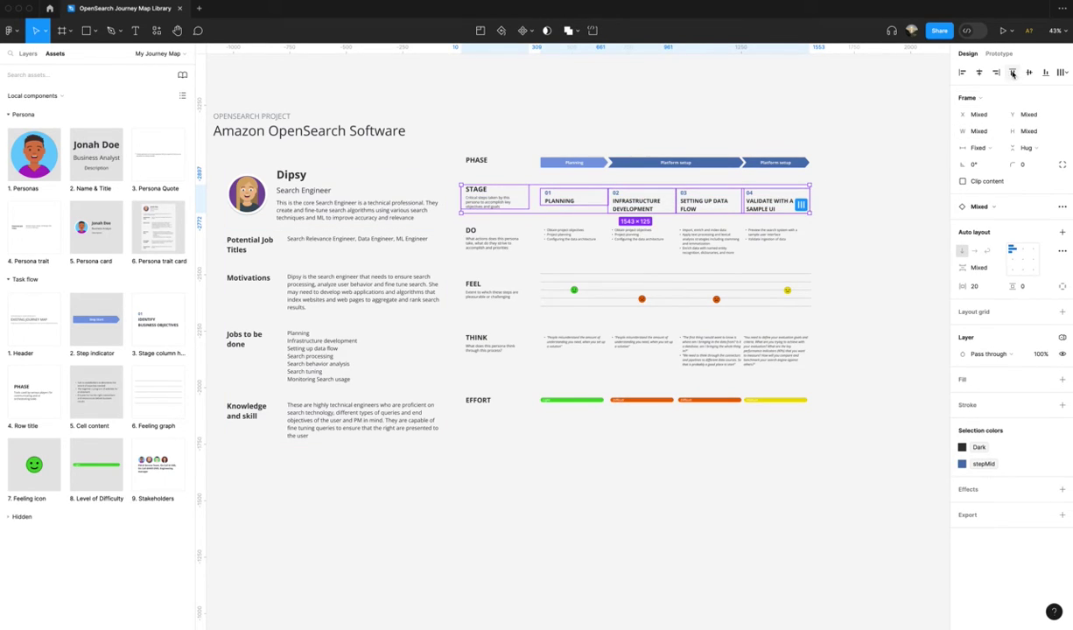
key(alt+w)
click(834, 167)
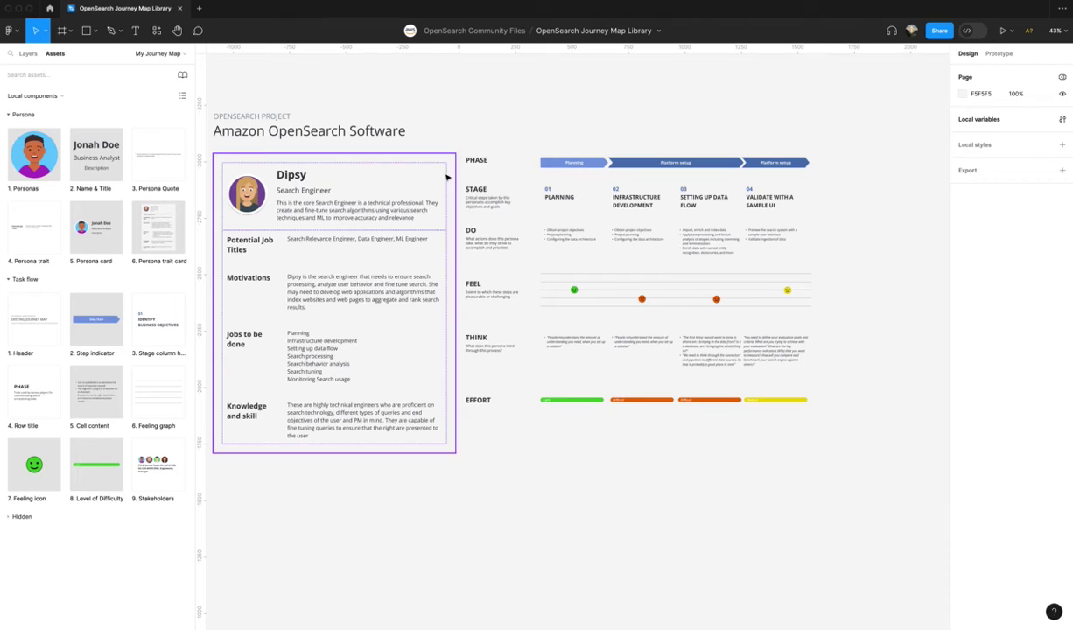
click(385, 246)
scroll(443, 290, left, 3)
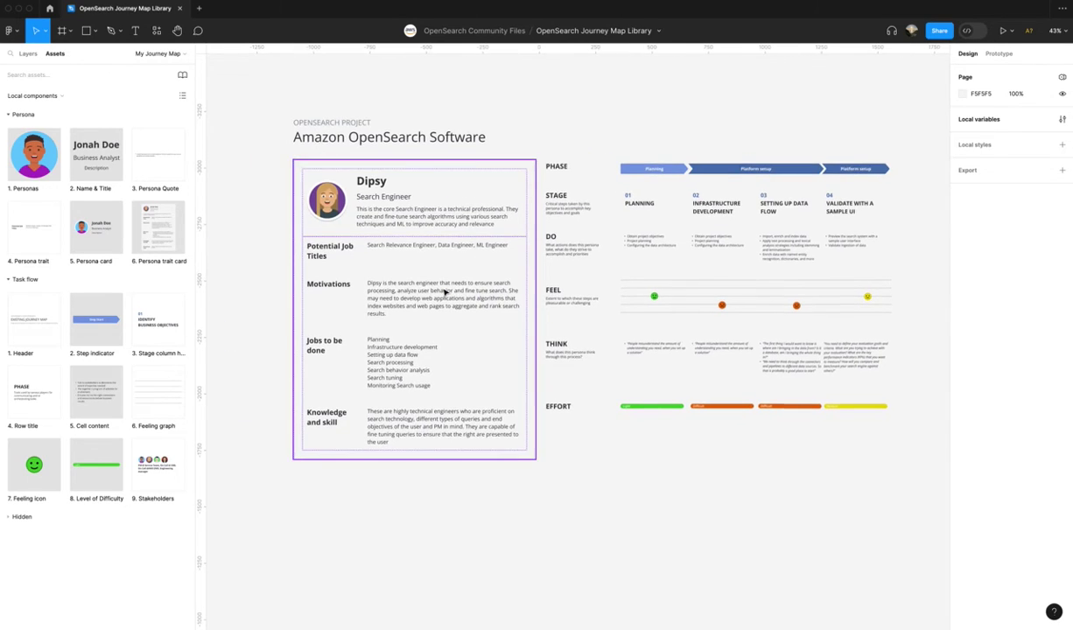
click(515, 543)
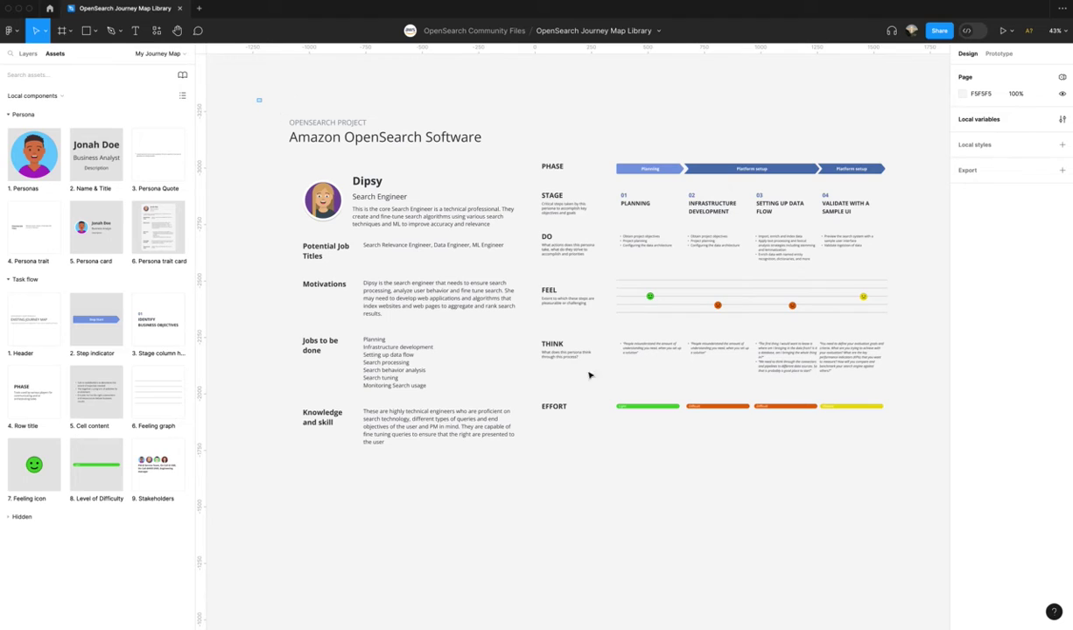
Shift column 04 slightly left to even the spacing
drag(589, 374, 681, 440)
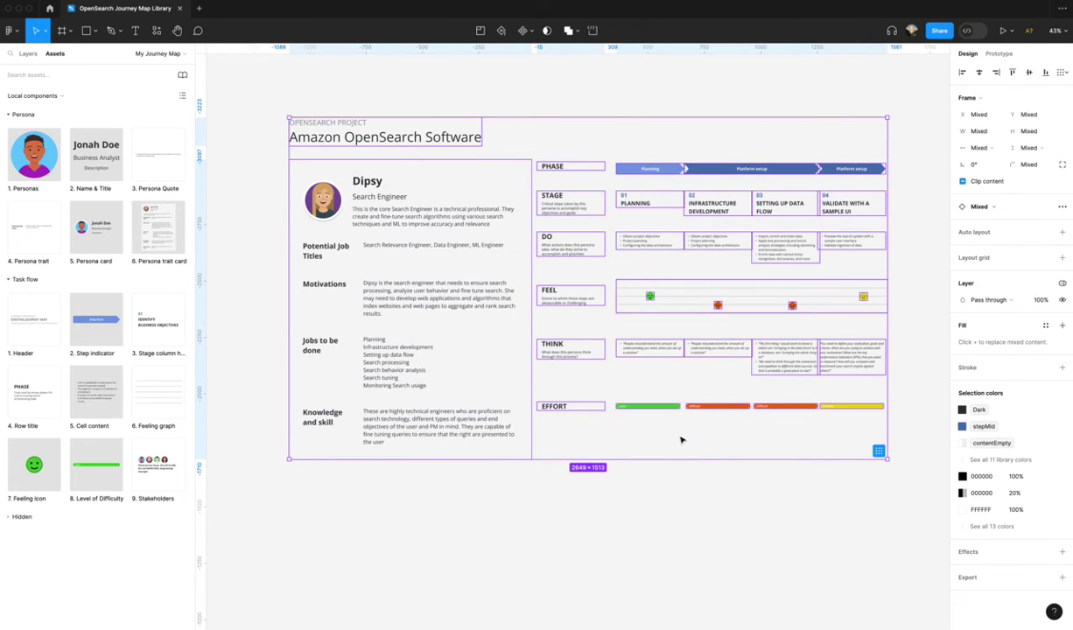
click(787, 433)
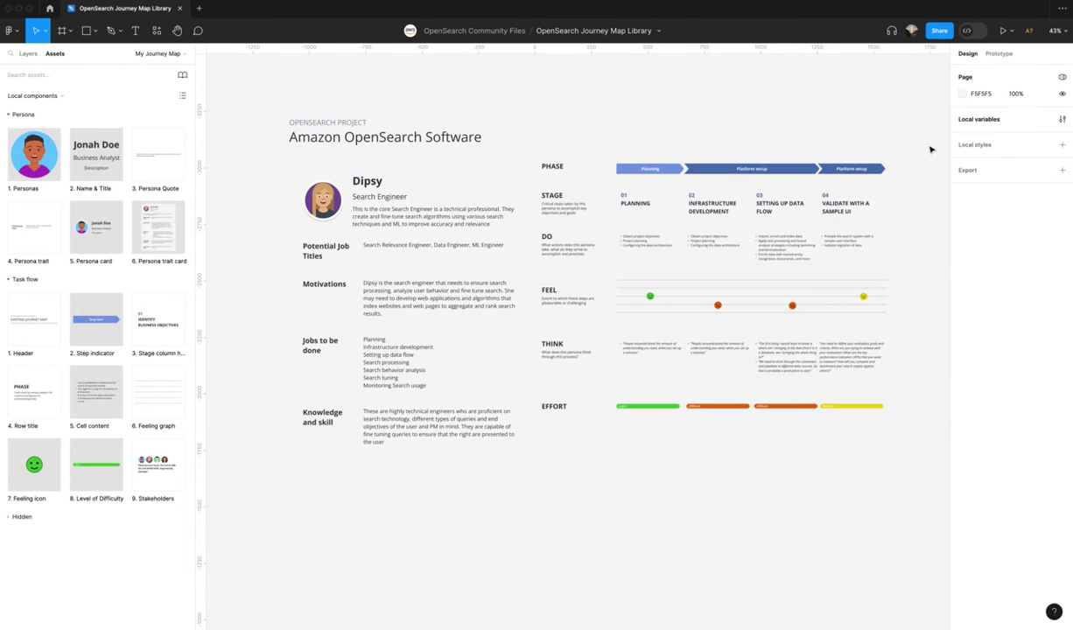
drag(926, 150, 836, 411)
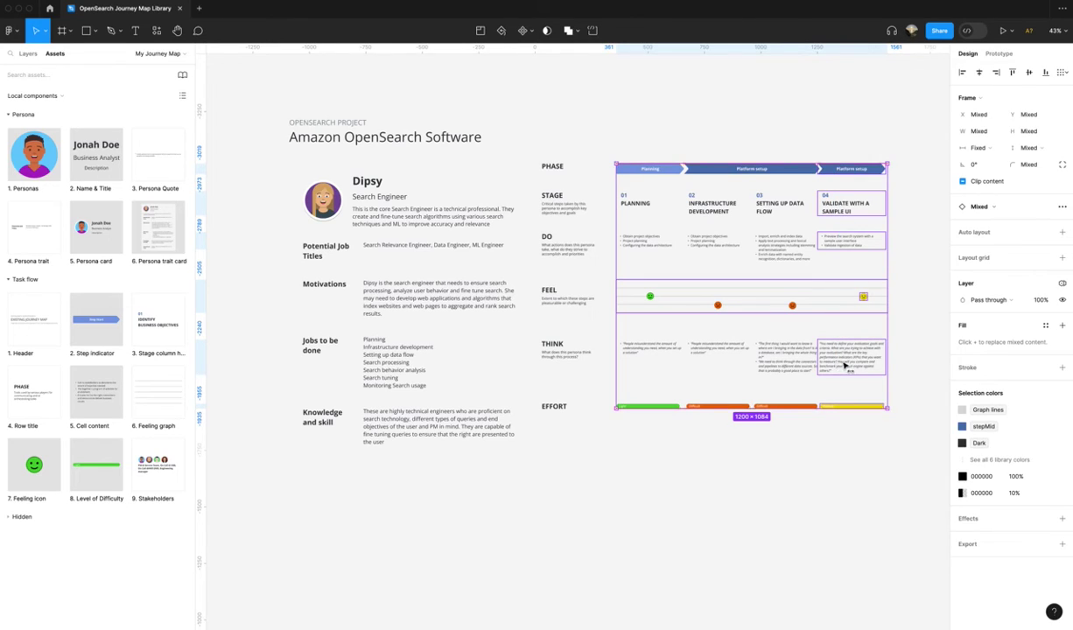
drag(847, 365, 843, 364)
scroll(924, 323, left, 1)
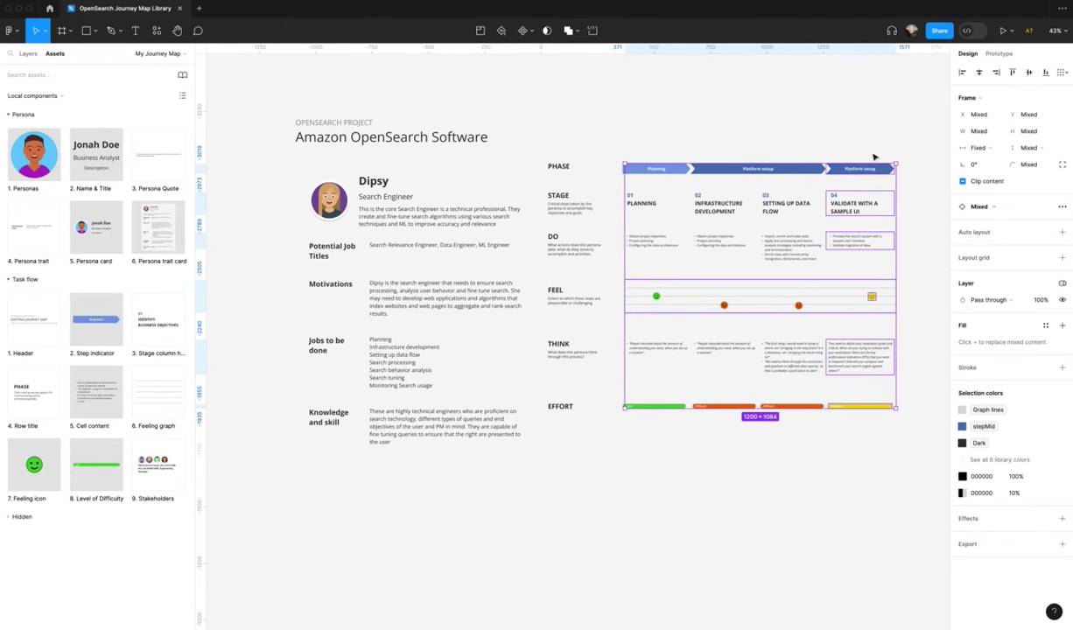
click(807, 470)
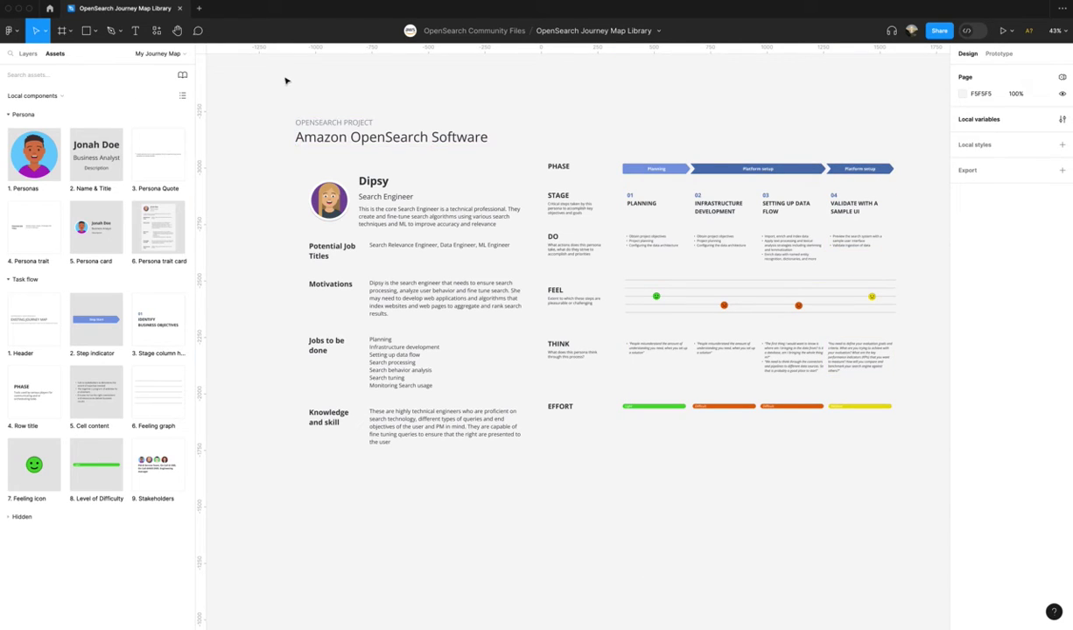
Wrap the entire journey map in a new frame using Frame selection
drag(279, 79, 922, 513)
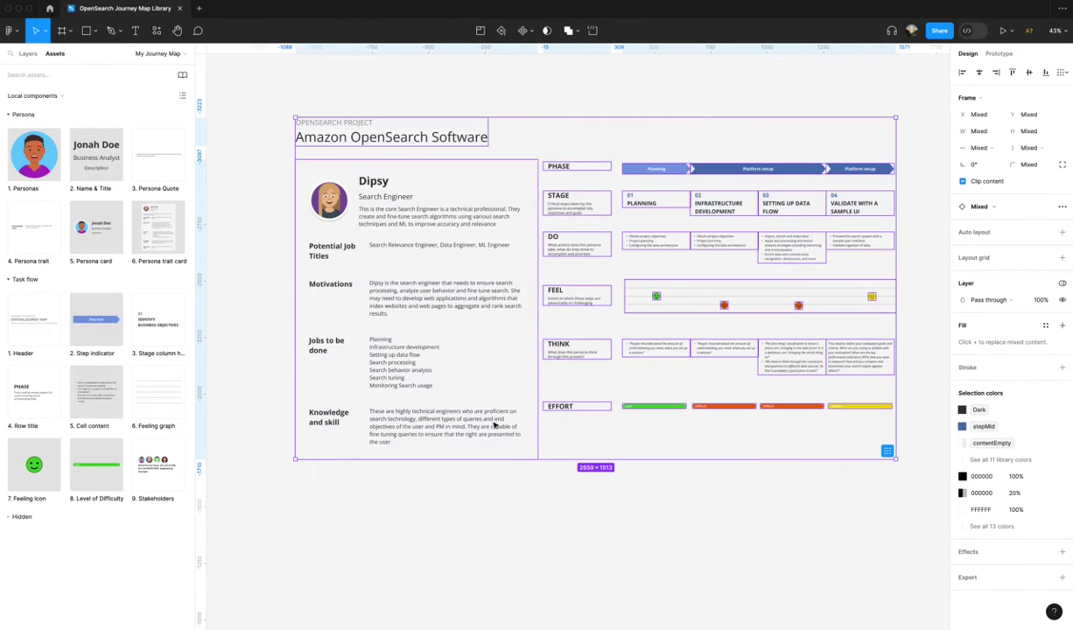
right_click(424, 370)
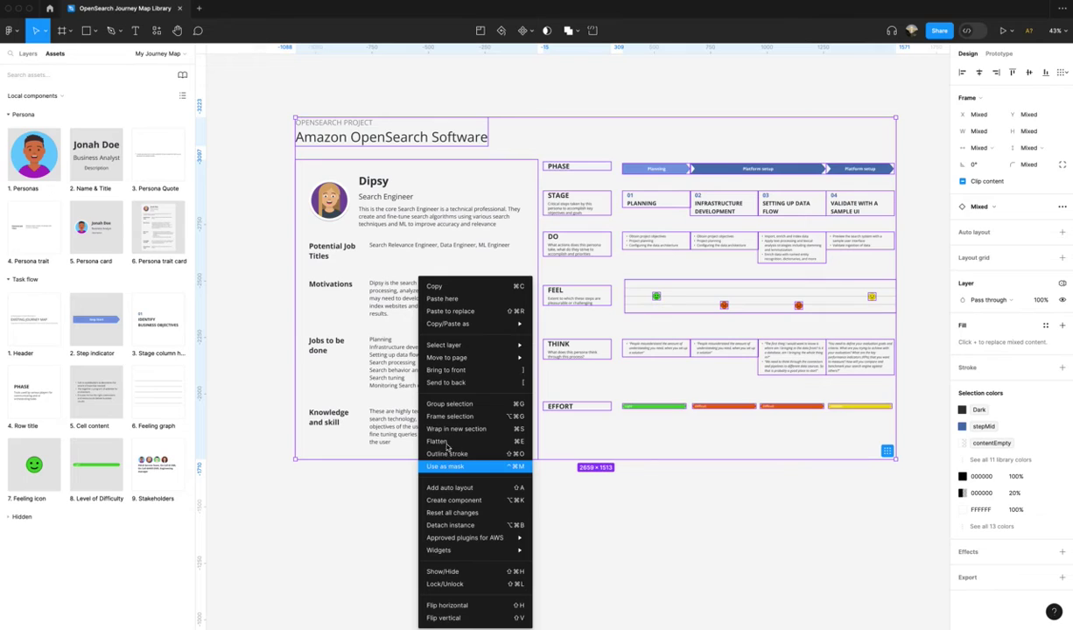
click(442, 417)
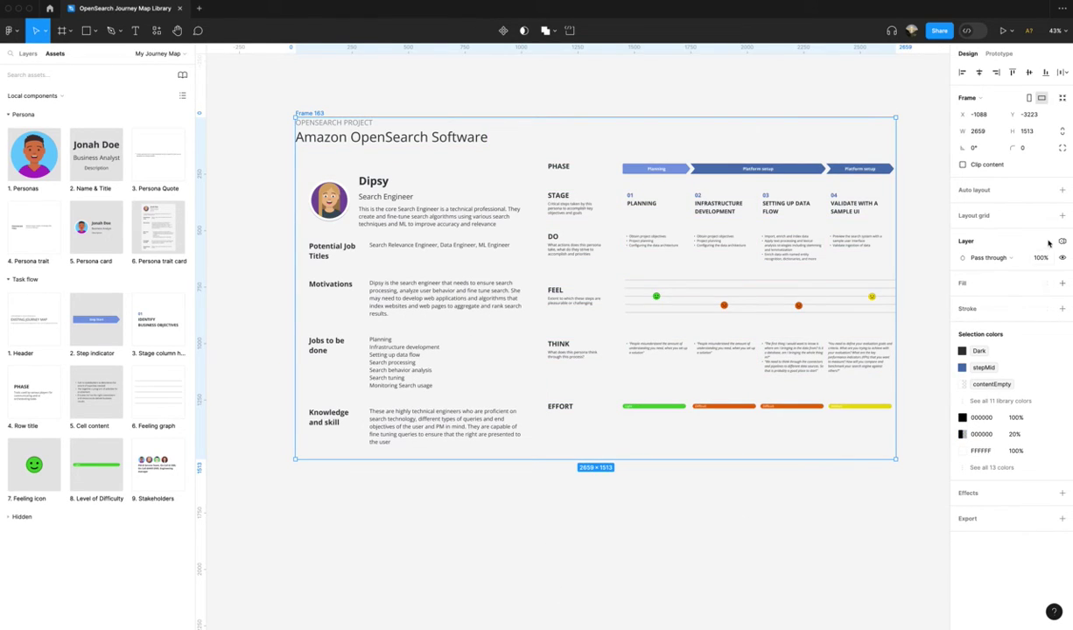
Fill the new journey-map frame with the Light colour style
click(1046, 284)
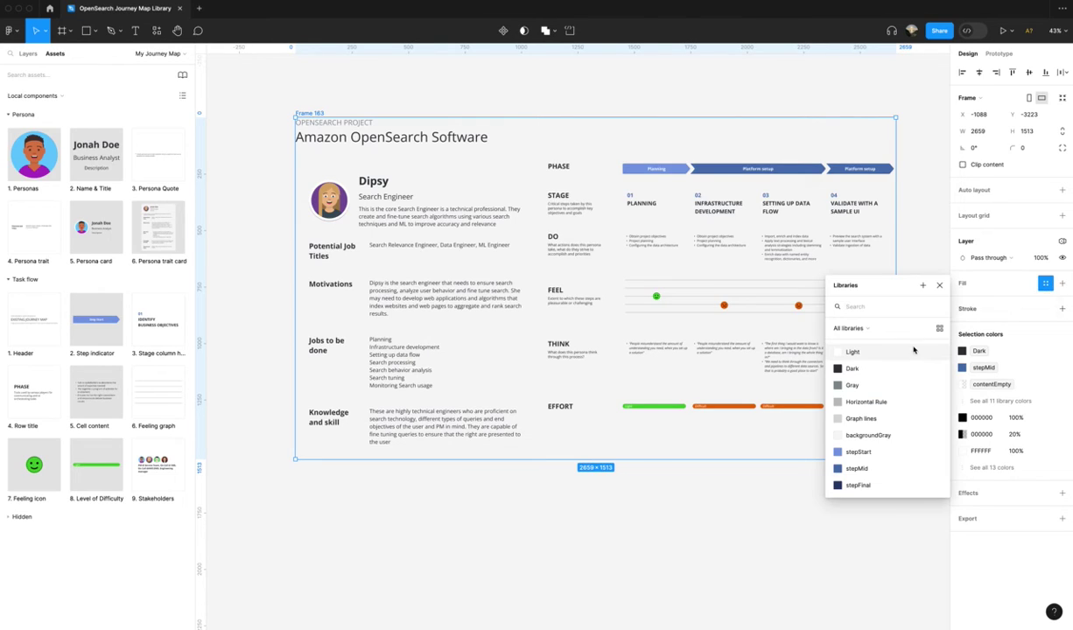
click(853, 352)
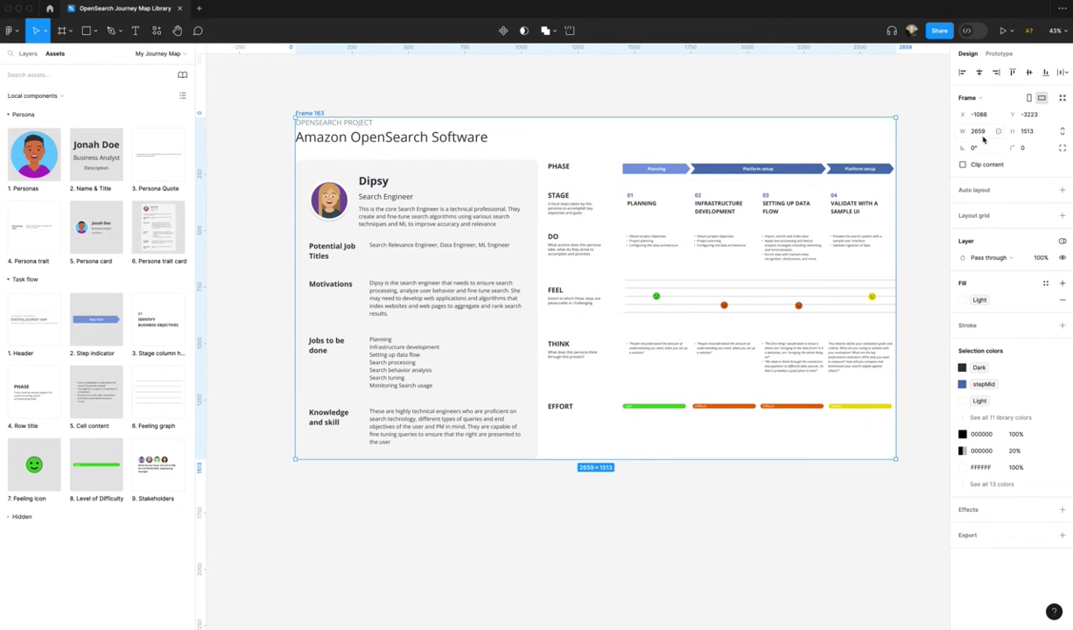
click(390, 93)
click(306, 112)
click(543, 94)
Wrap the phase grid's rows and columns in their own frame
drag(553, 95, 840, 374)
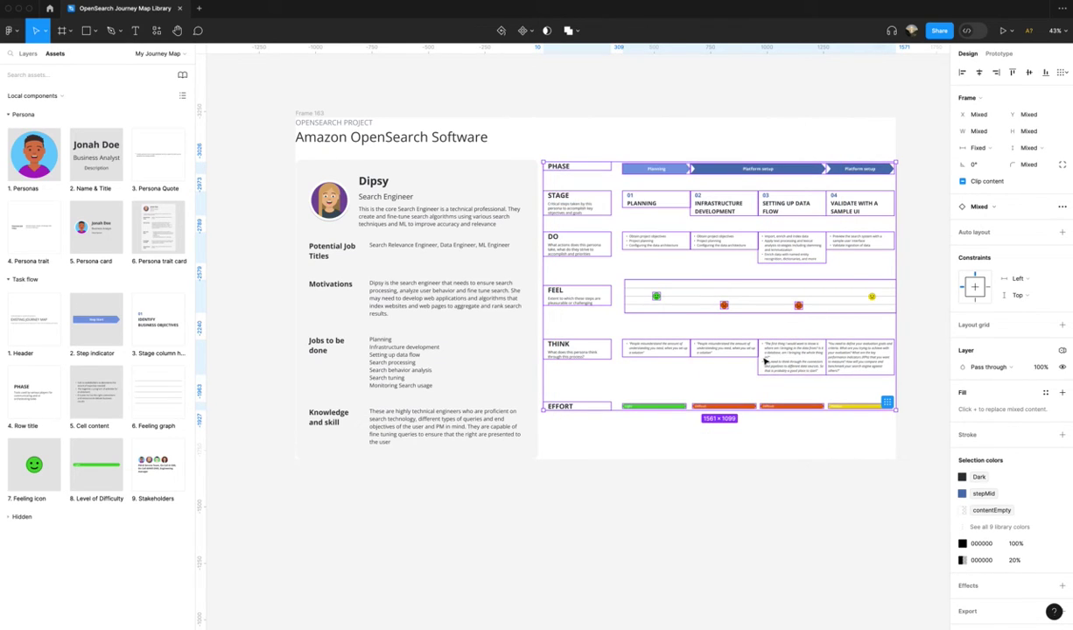
right_click(715, 349)
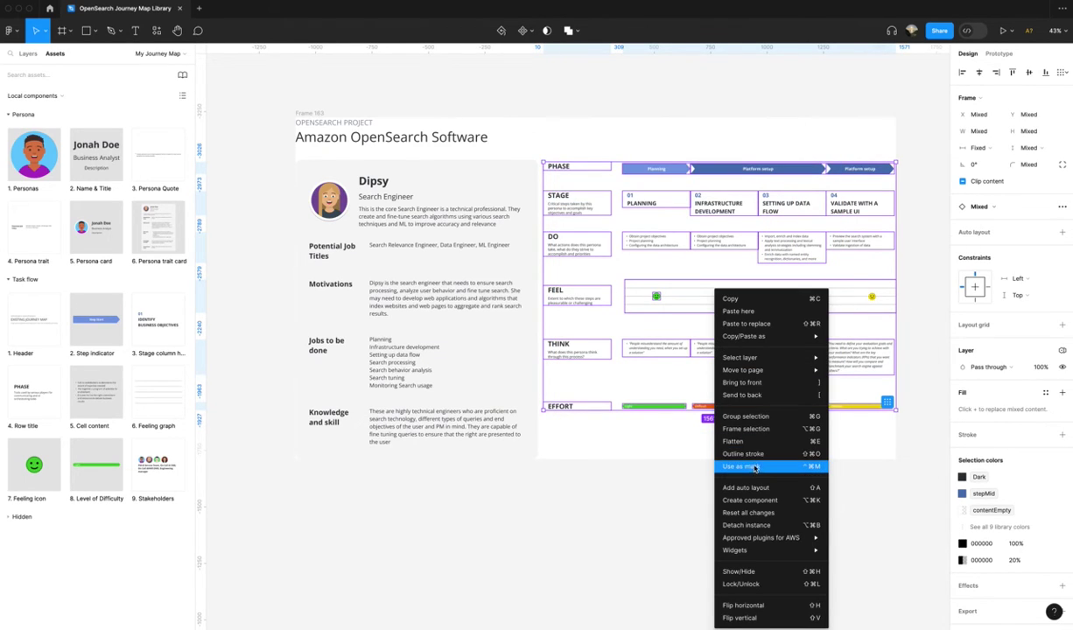
click(748, 432)
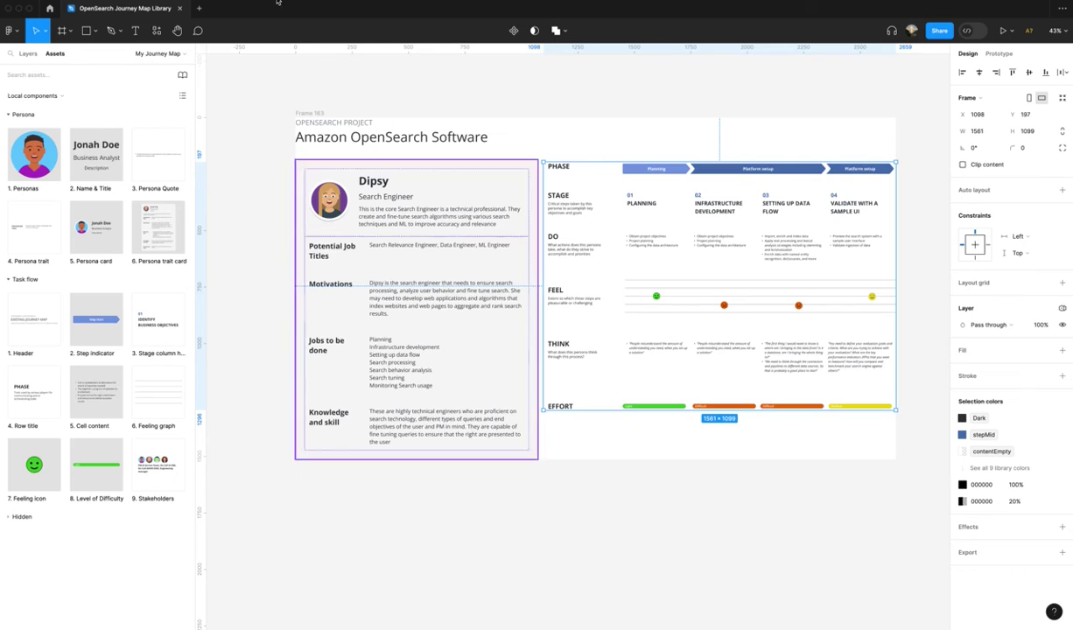
Try horizontal auto layout on the outer frame, then undo it
click(512, 129)
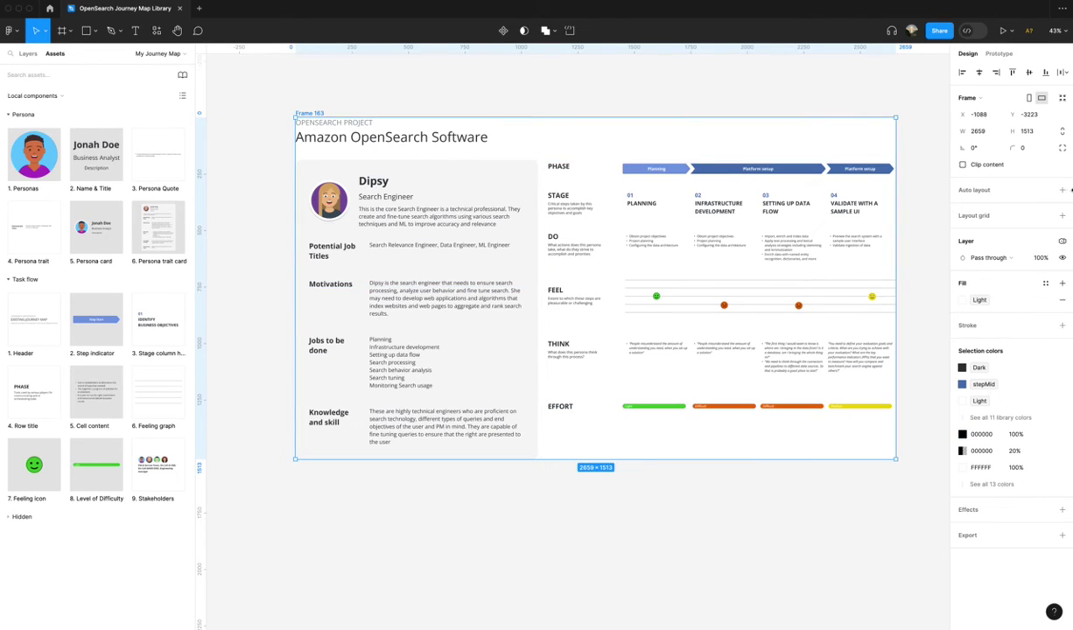
click(1062, 189)
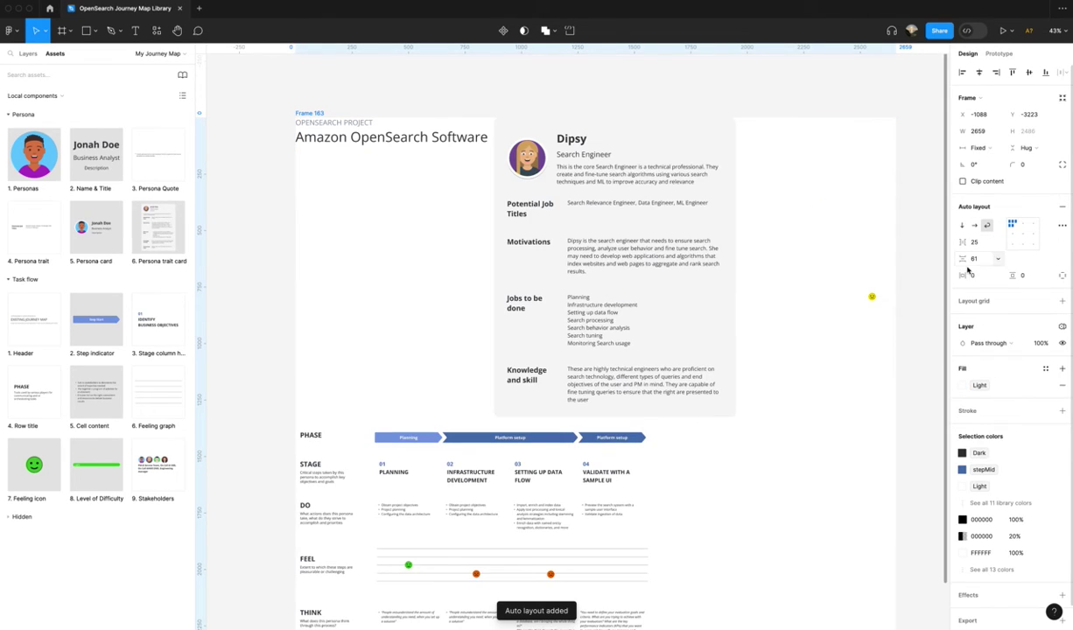
click(974, 225)
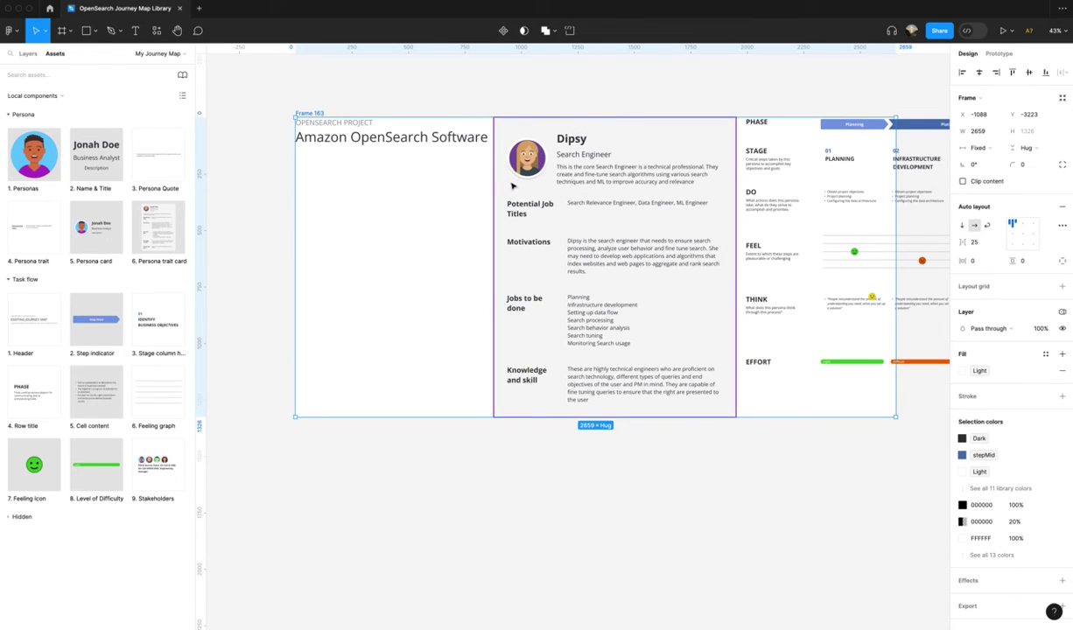
key(ctrl+z)
key(ctrl+z)
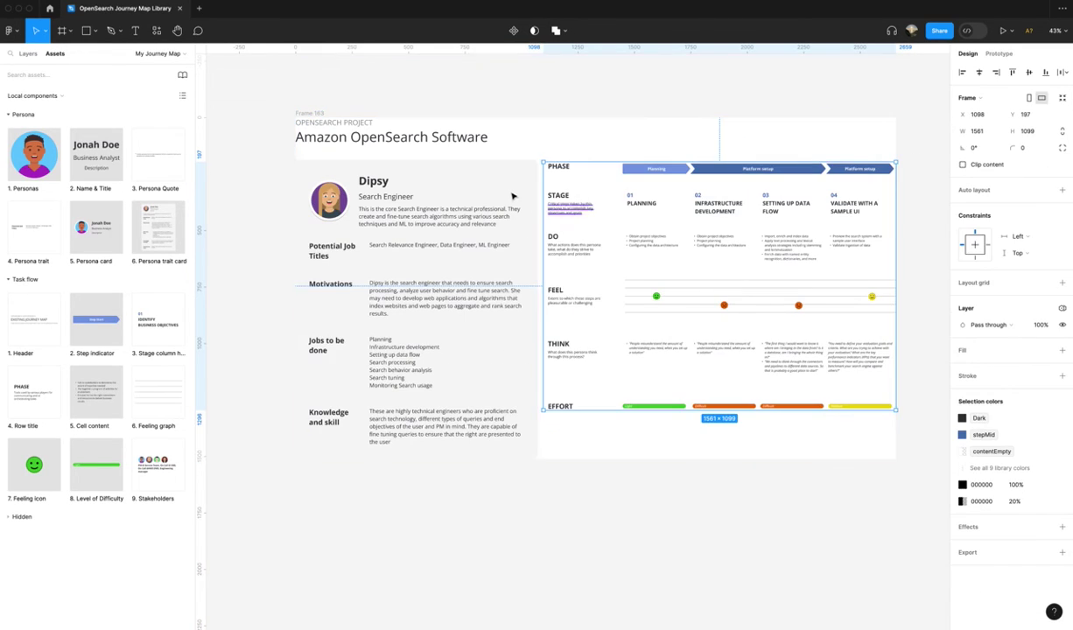
click(444, 96)
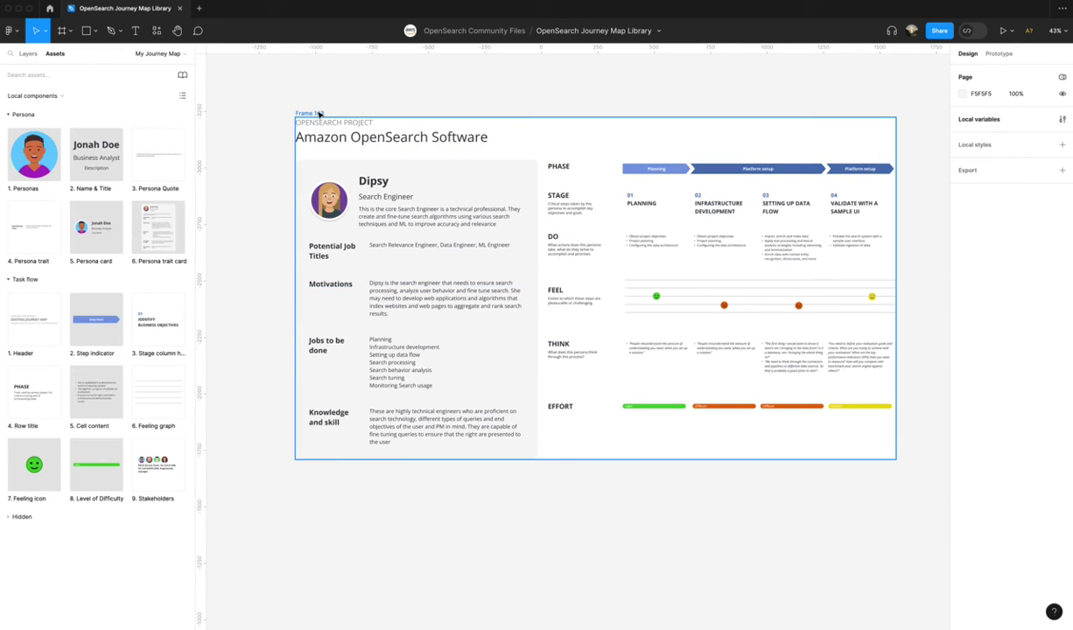
Extend the outer frame's top and left edges to 2788 × 1577
click(320, 114)
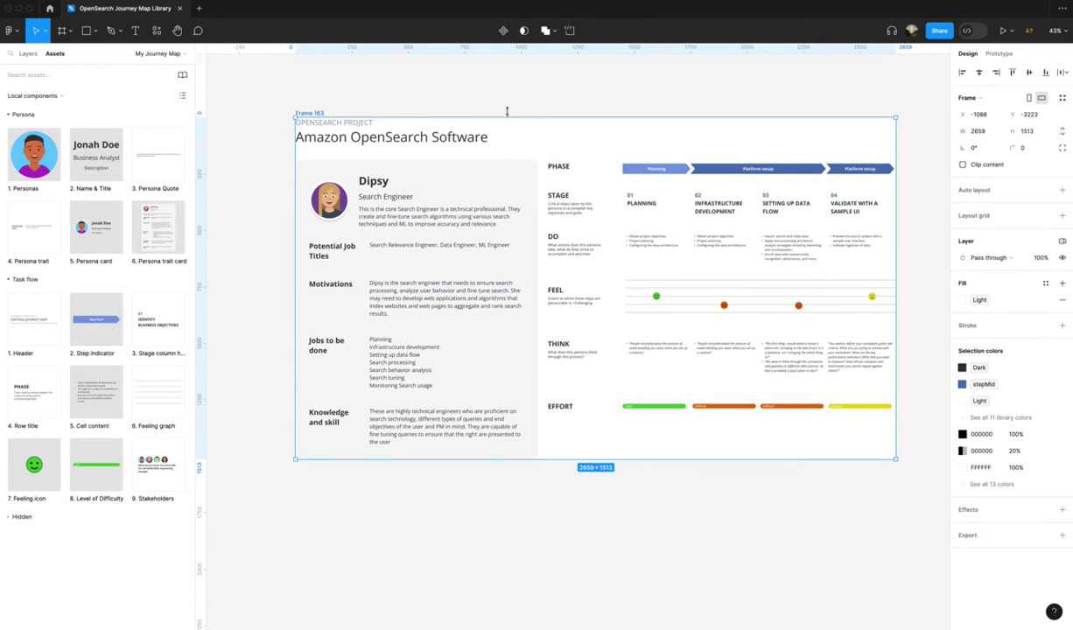
drag(507, 111, 504, 102)
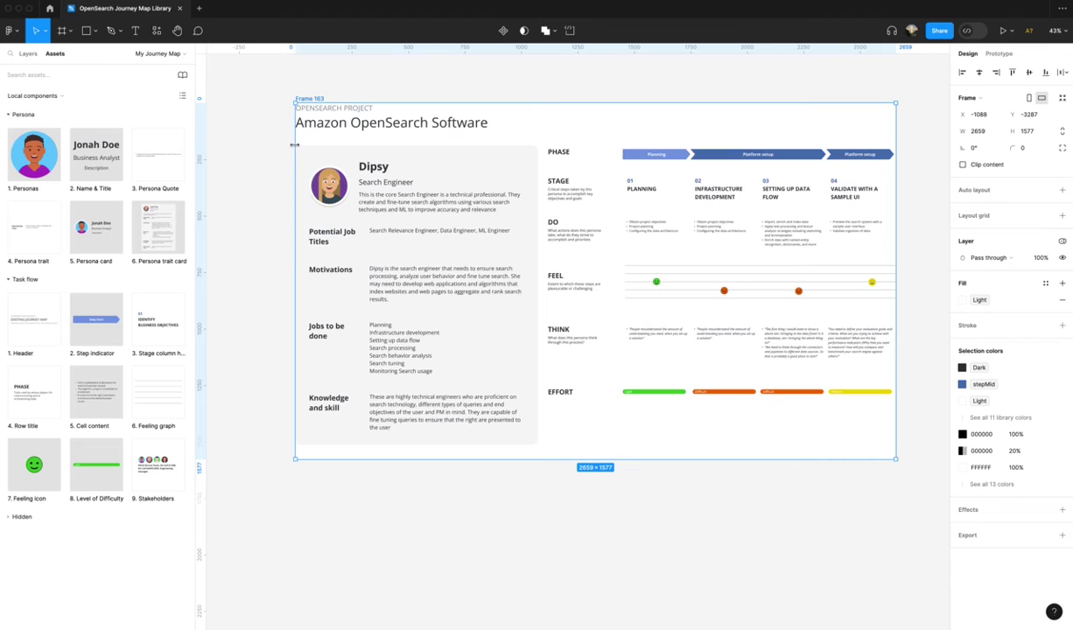
drag(294, 144, 792, 395)
click(621, 555)
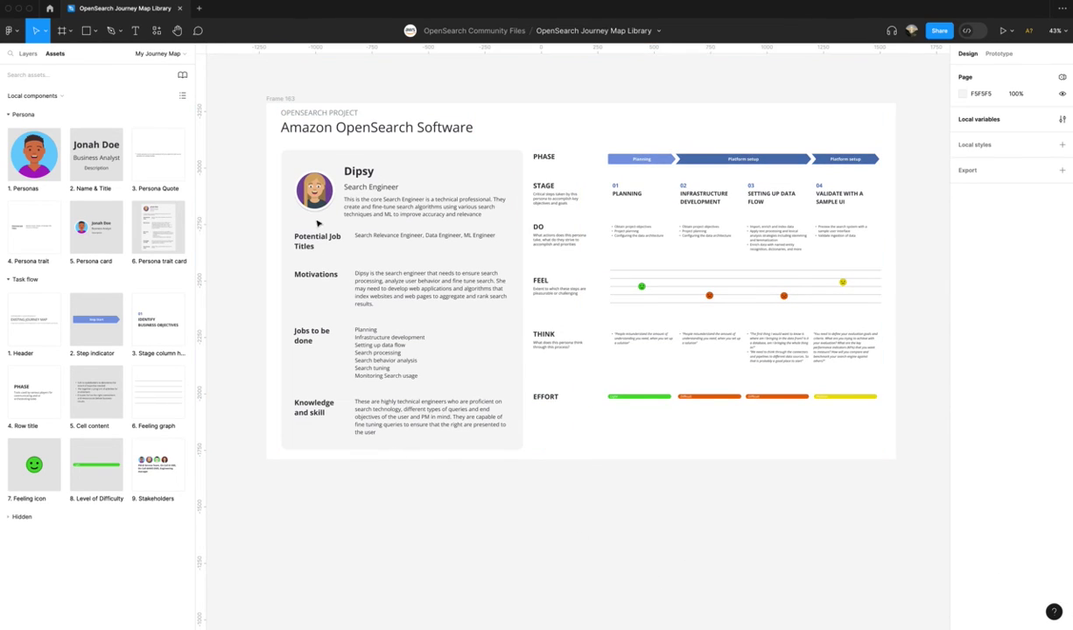
Switch Frame 163 to the Dark variable mode and deselect it to preview
click(270, 101)
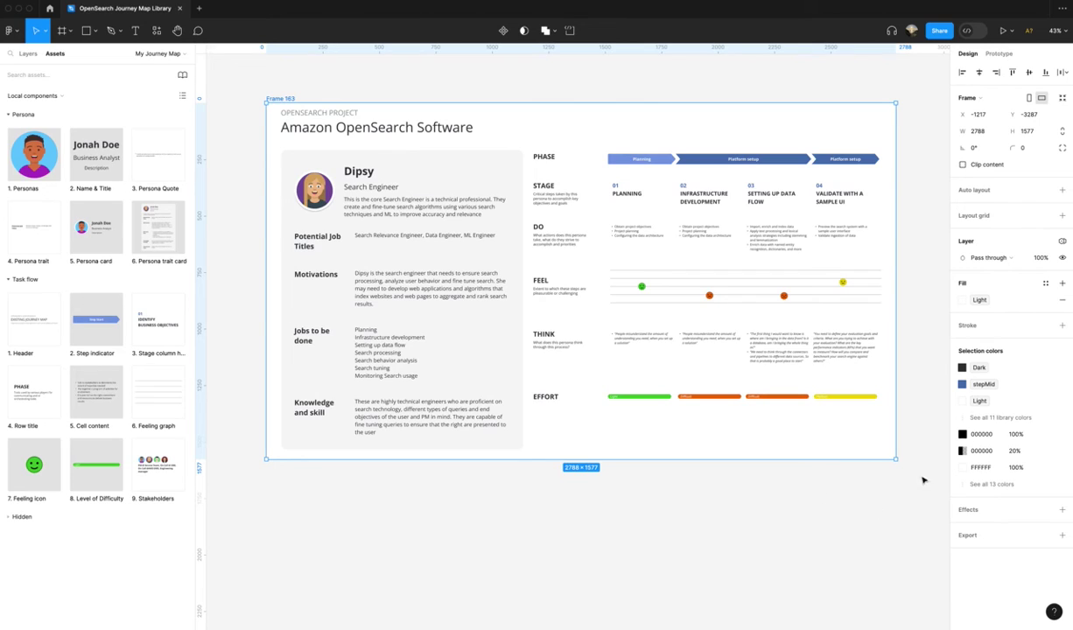
click(1062, 241)
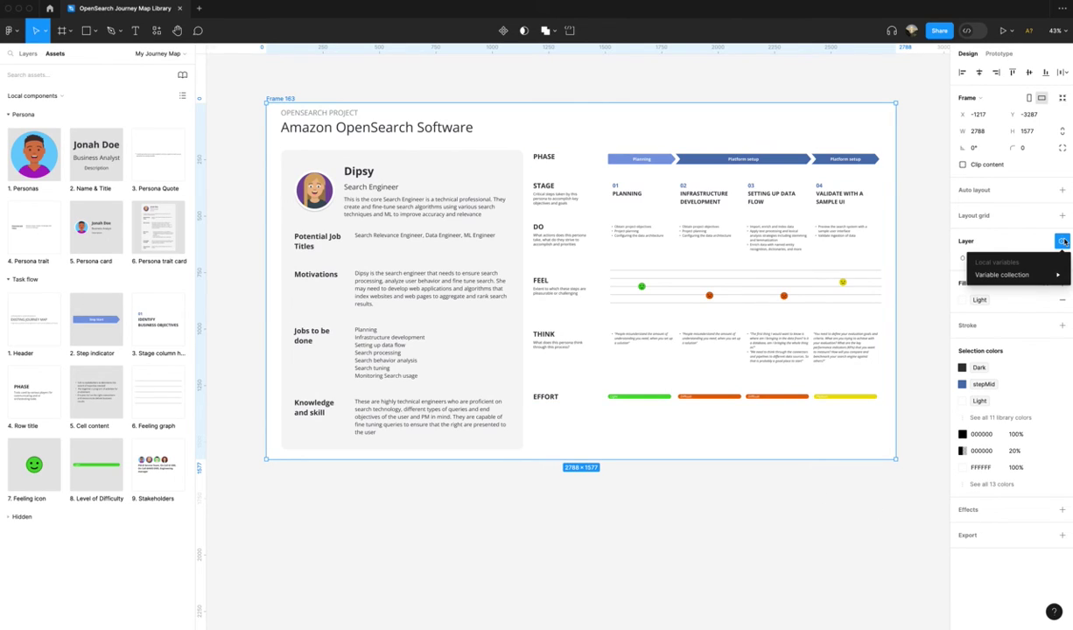
mouse_move(1041, 276)
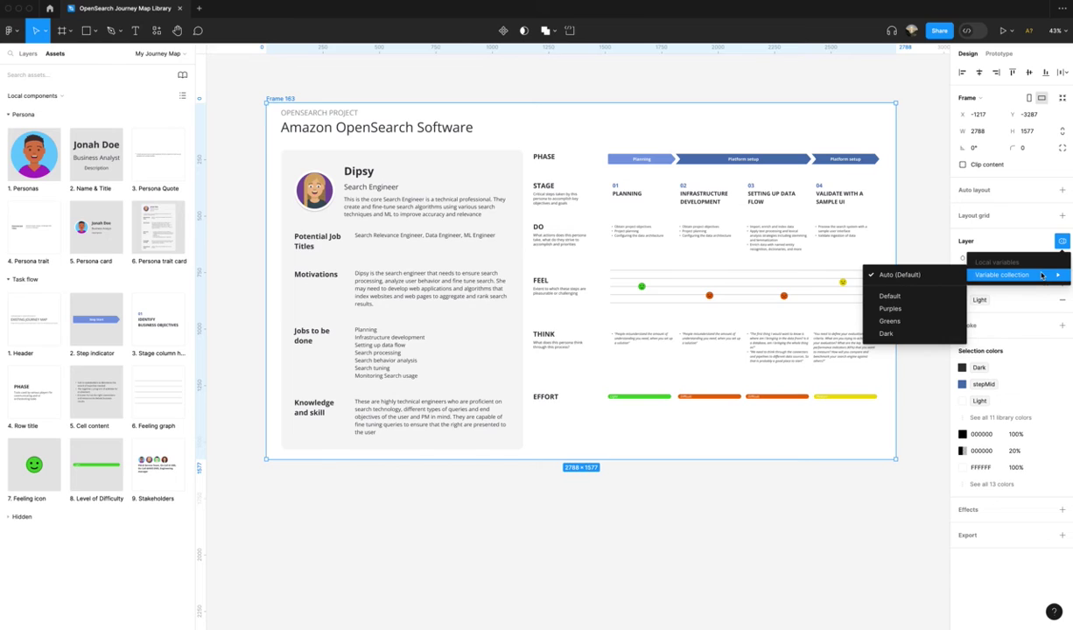
click(889, 334)
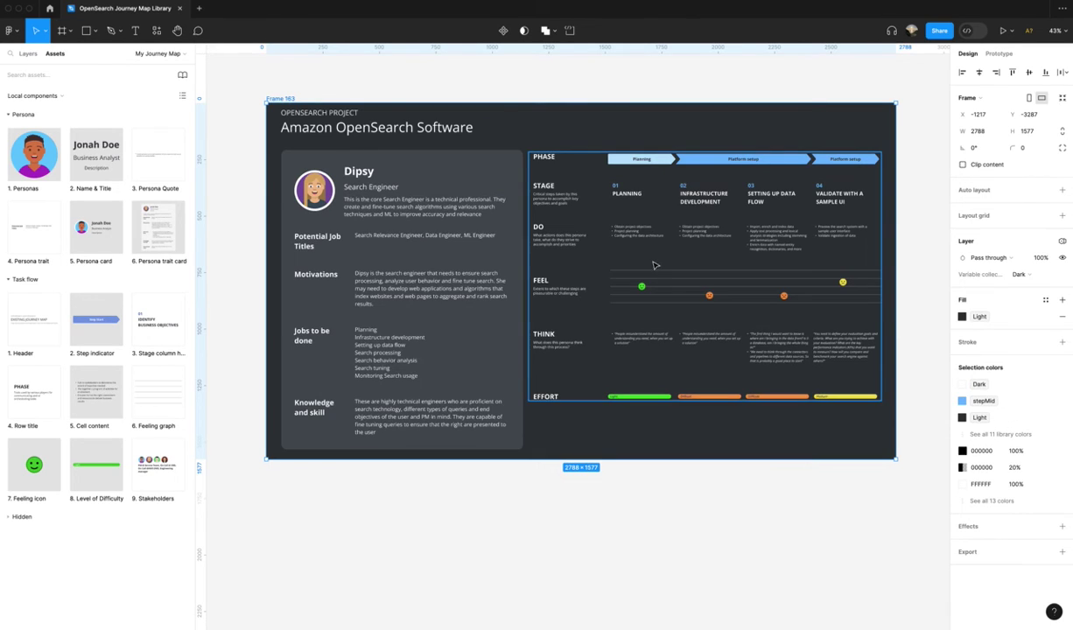
click(638, 558)
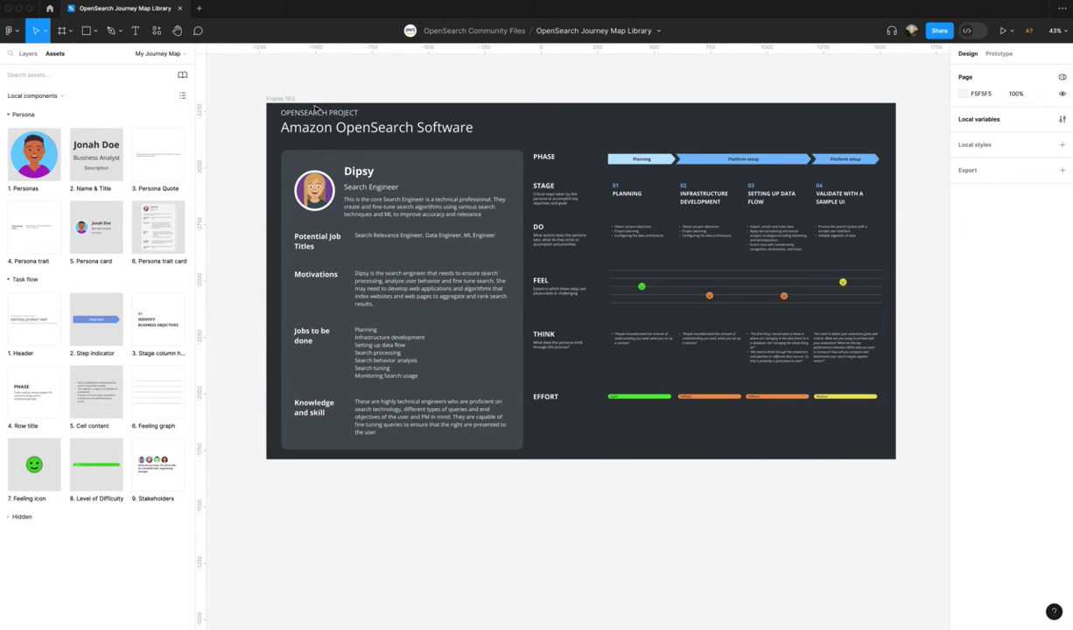
Try the journey-map frame in the Purples mode, then the Greens mode
click(278, 98)
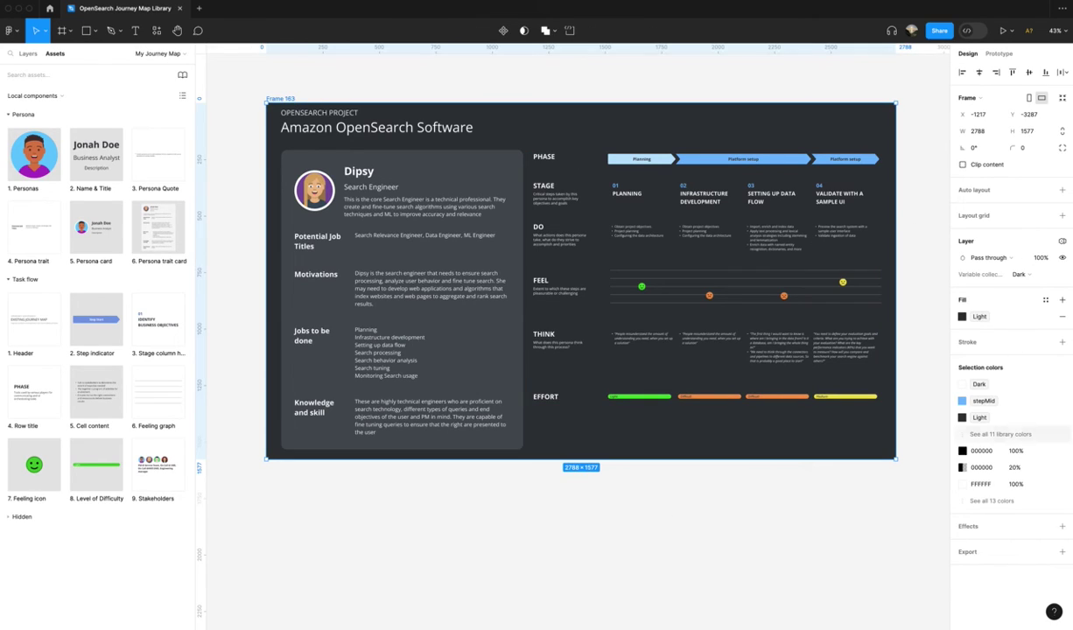
click(1063, 241)
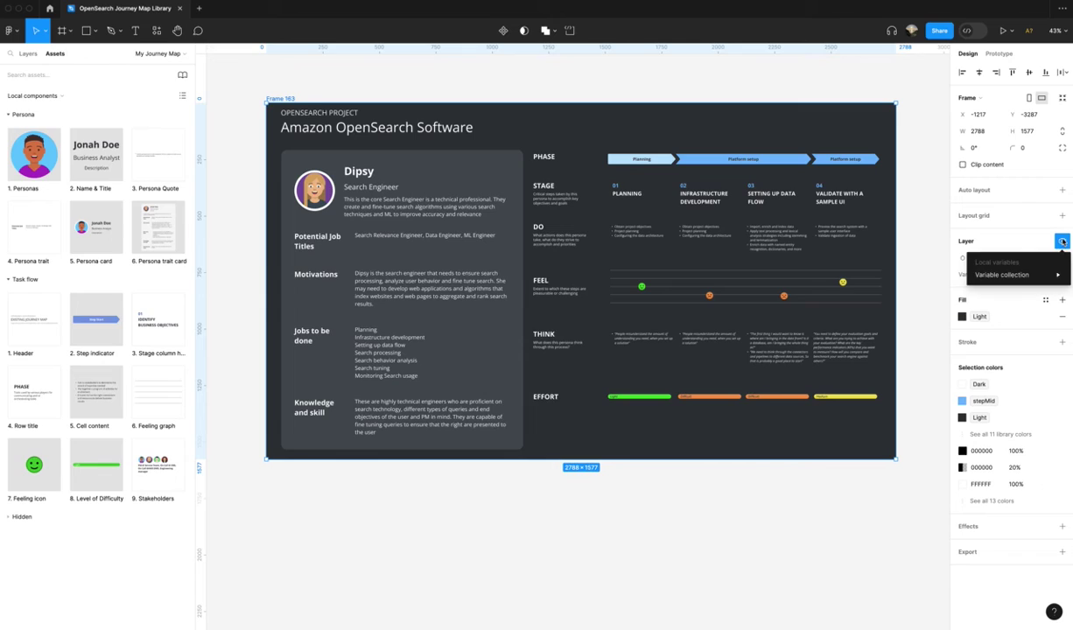
mouse_move(1047, 273)
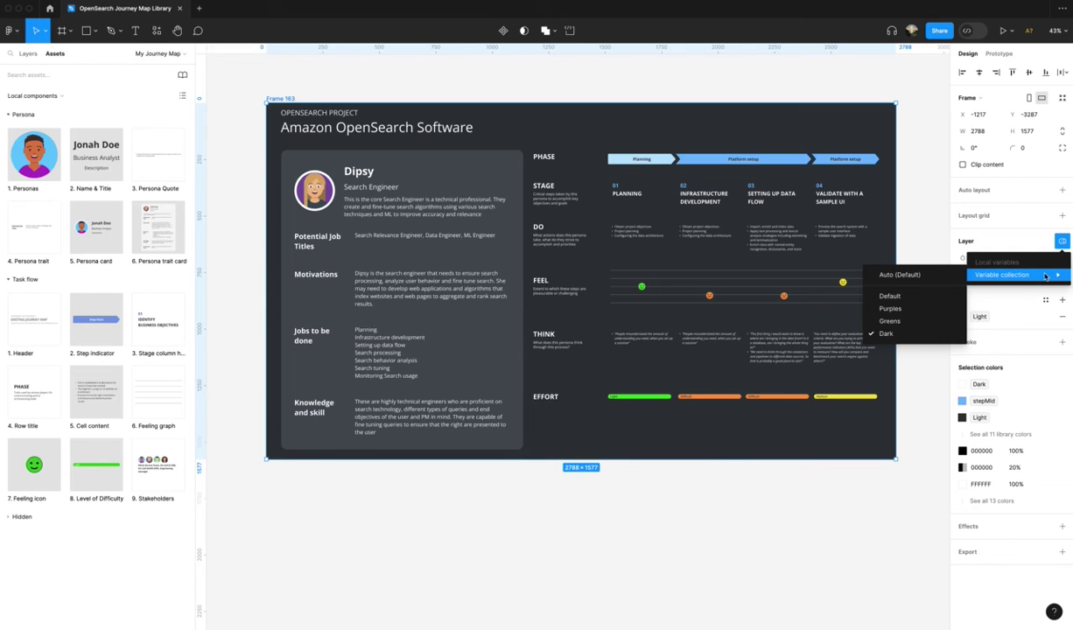
click(890, 308)
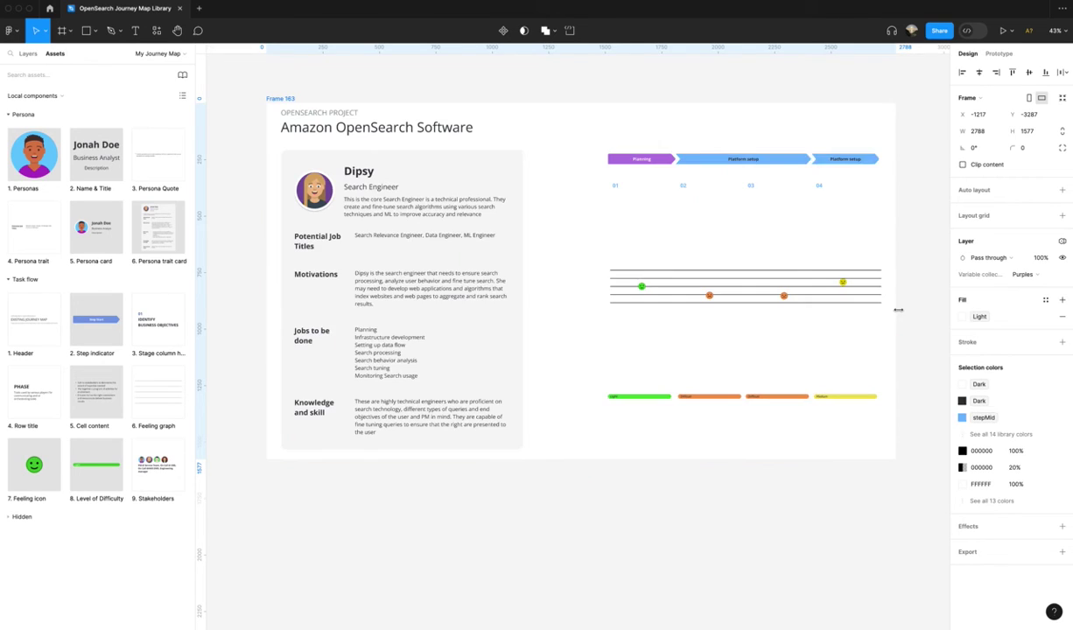
click(1062, 241)
mouse_move(1034, 277)
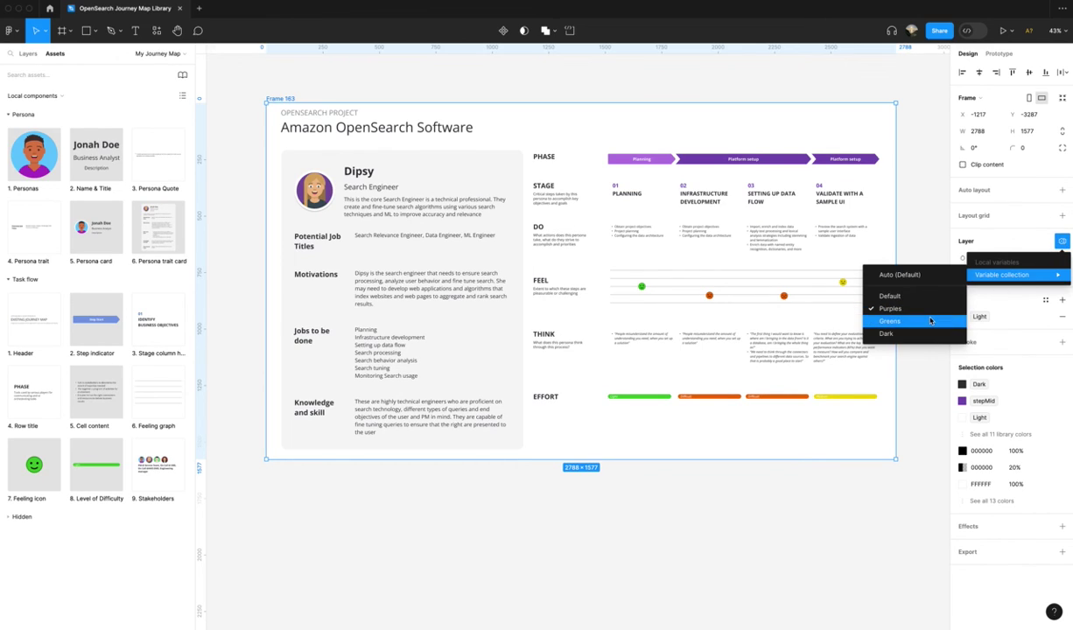
click(930, 318)
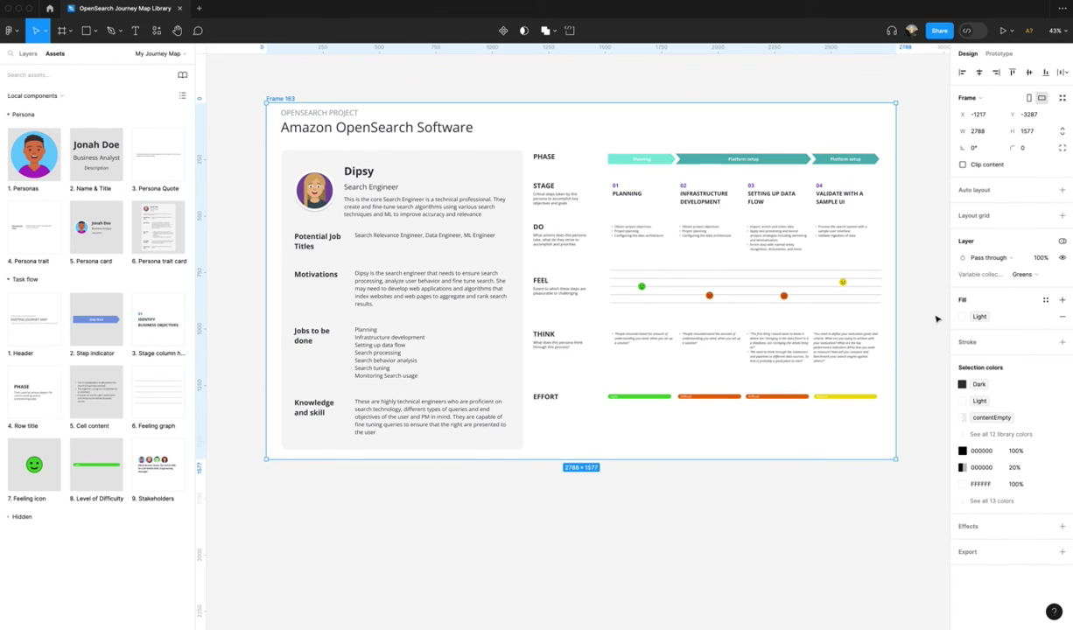
Return the frame to the Dark mode and deselect it to view the result
click(1063, 241)
mouse_move(1024, 275)
click(886, 334)
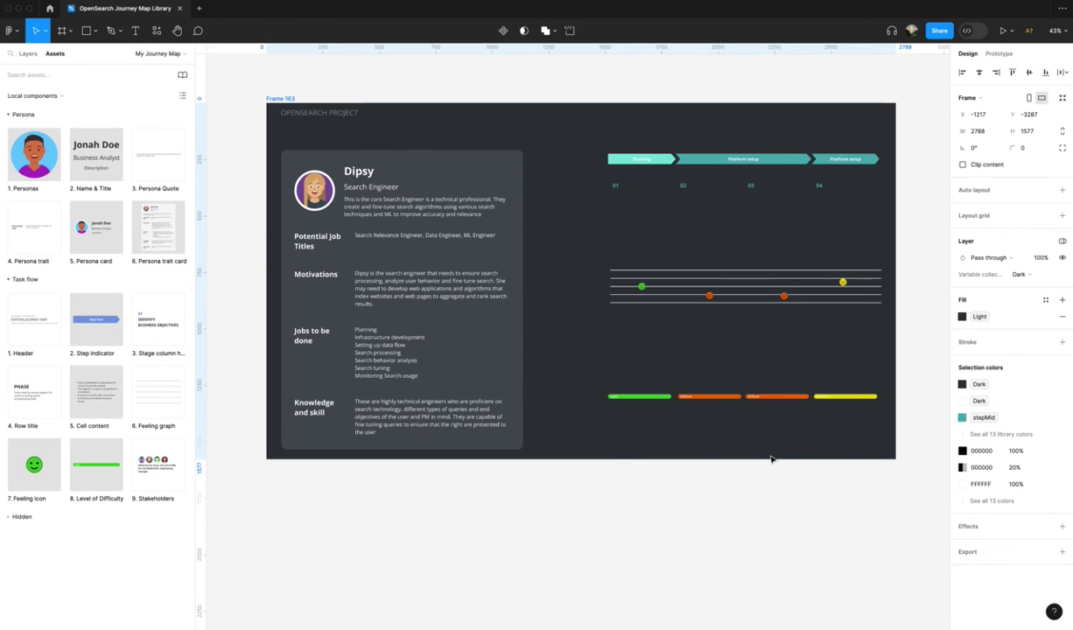
click(669, 526)
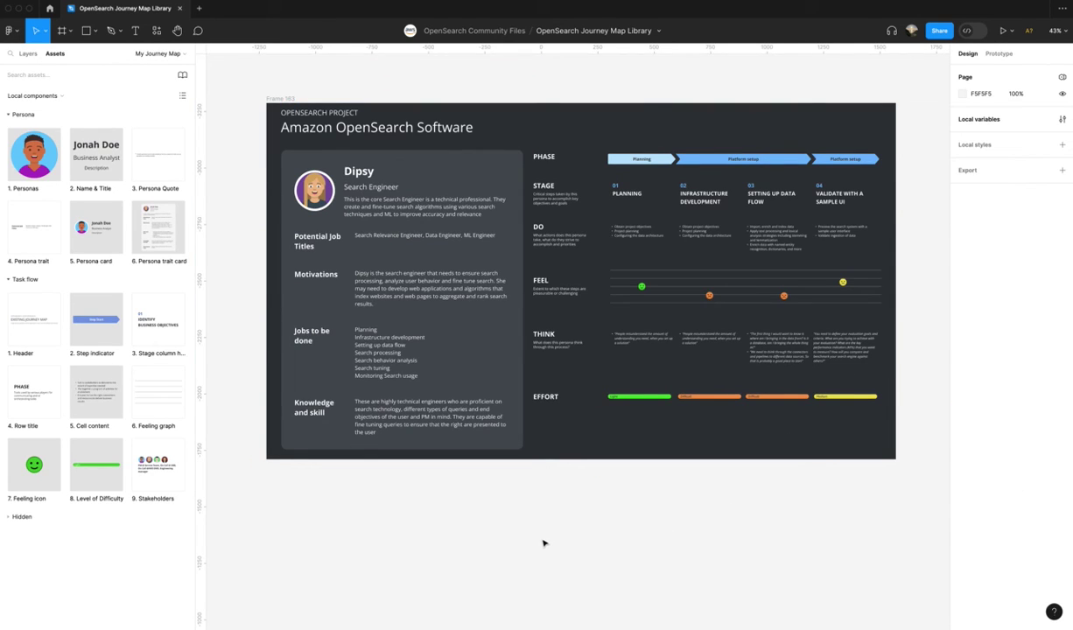